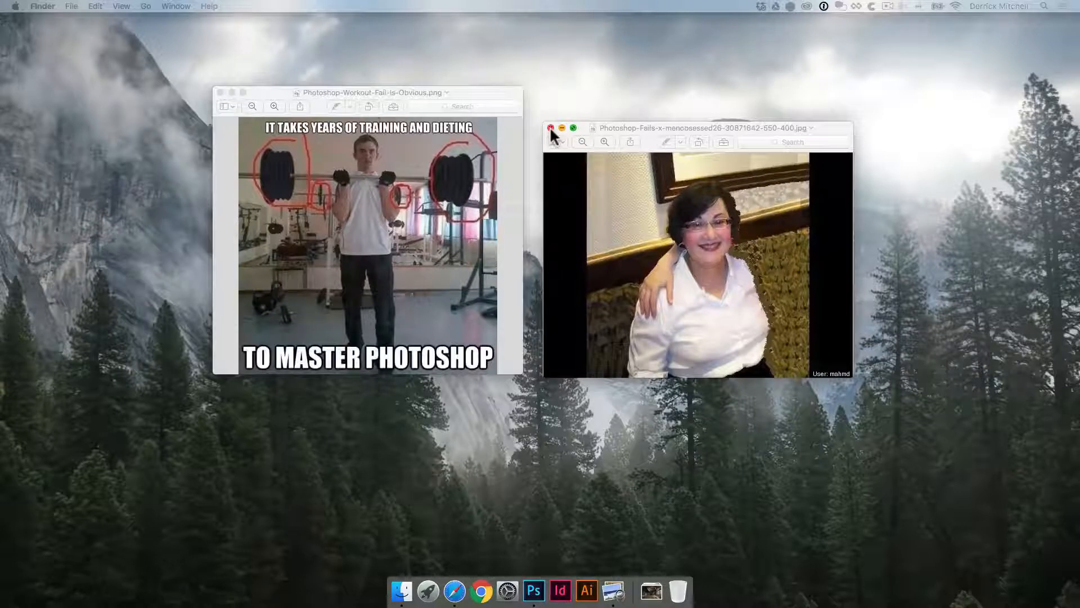
Close both open image preview windows on the desktop.
click(550, 128)
drag(475, 96, 652, 148)
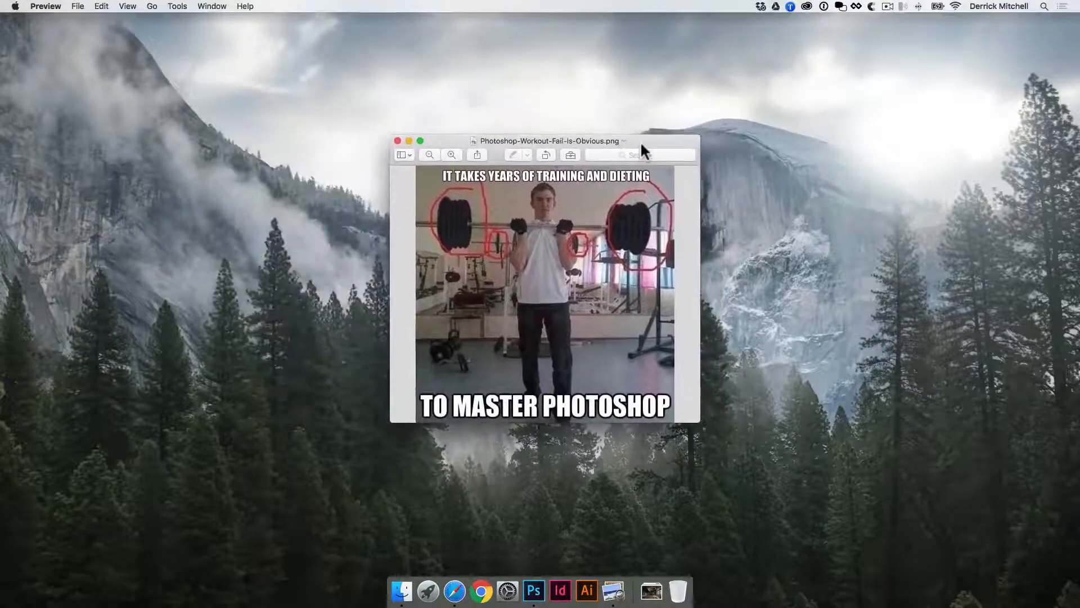
click(397, 141)
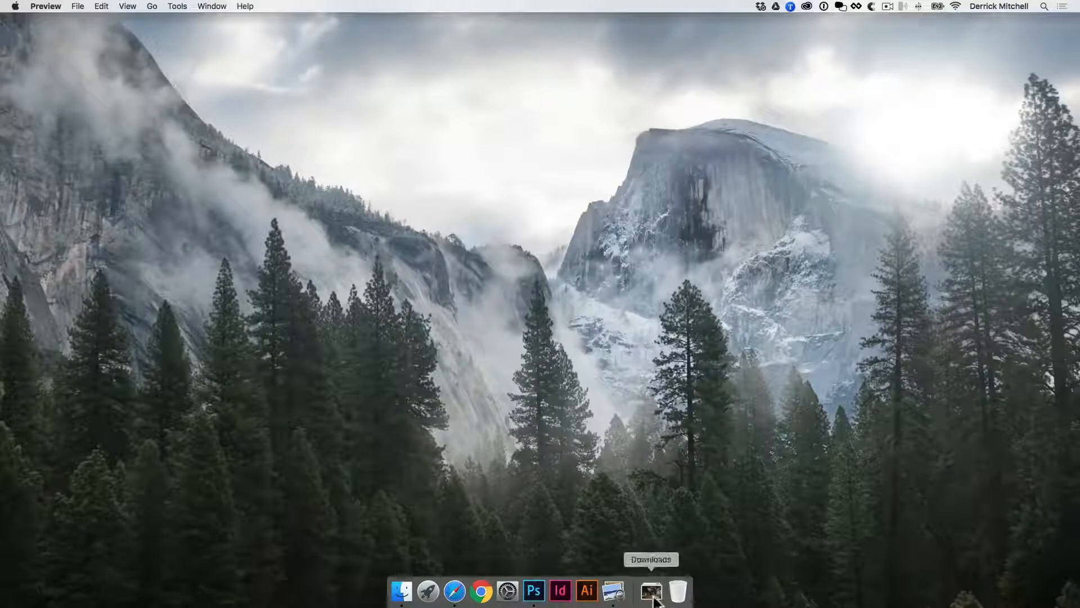
Open pexels-photo.jpeg and pexels-photo.jpg from the Downloads stack in Photoshop.
click(654, 598)
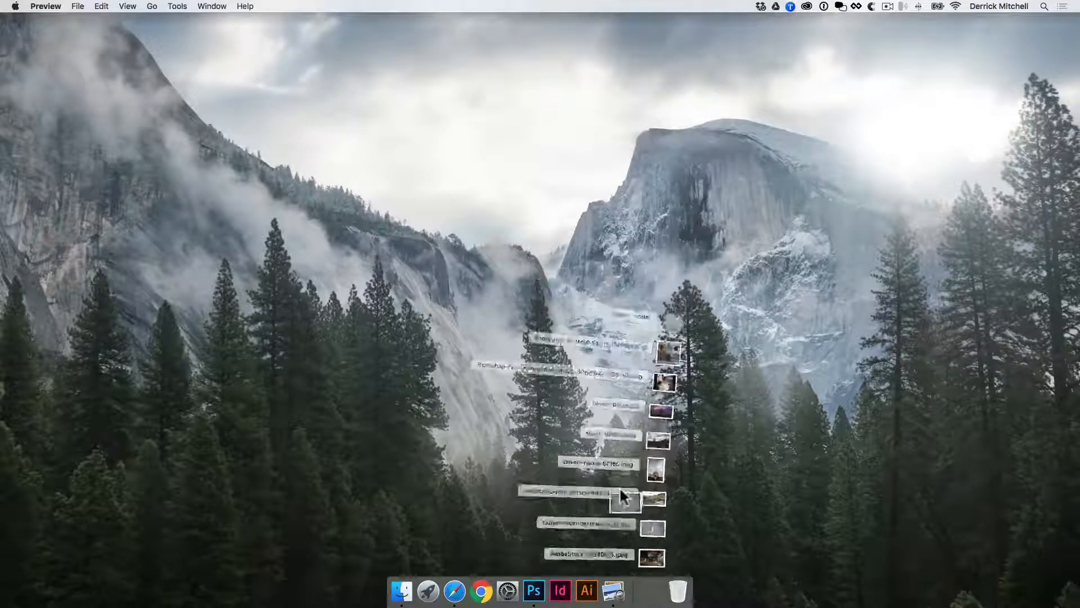
click(536, 589)
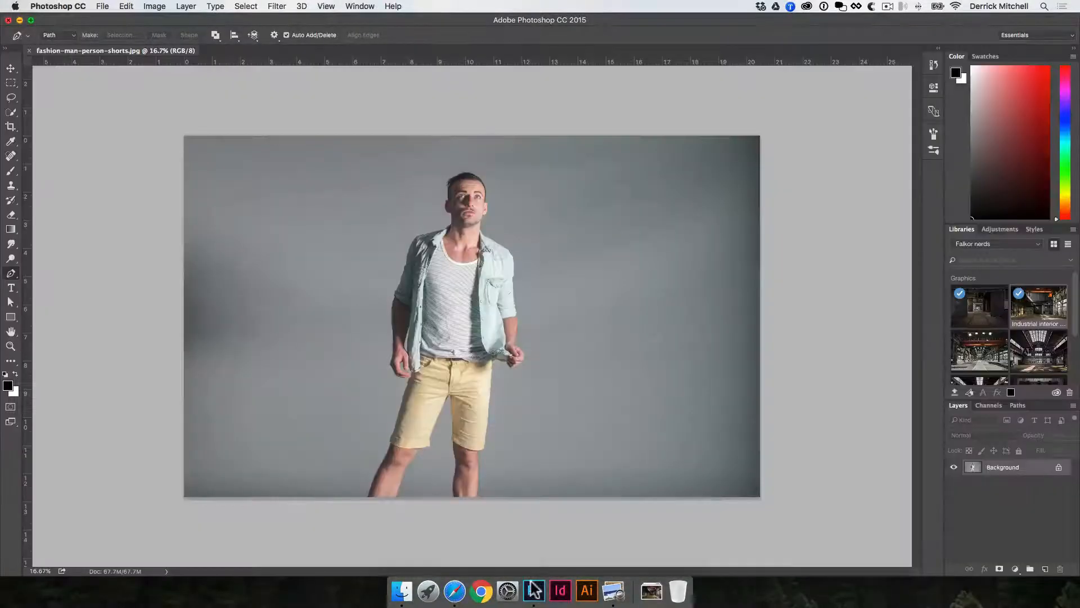
click(651, 599)
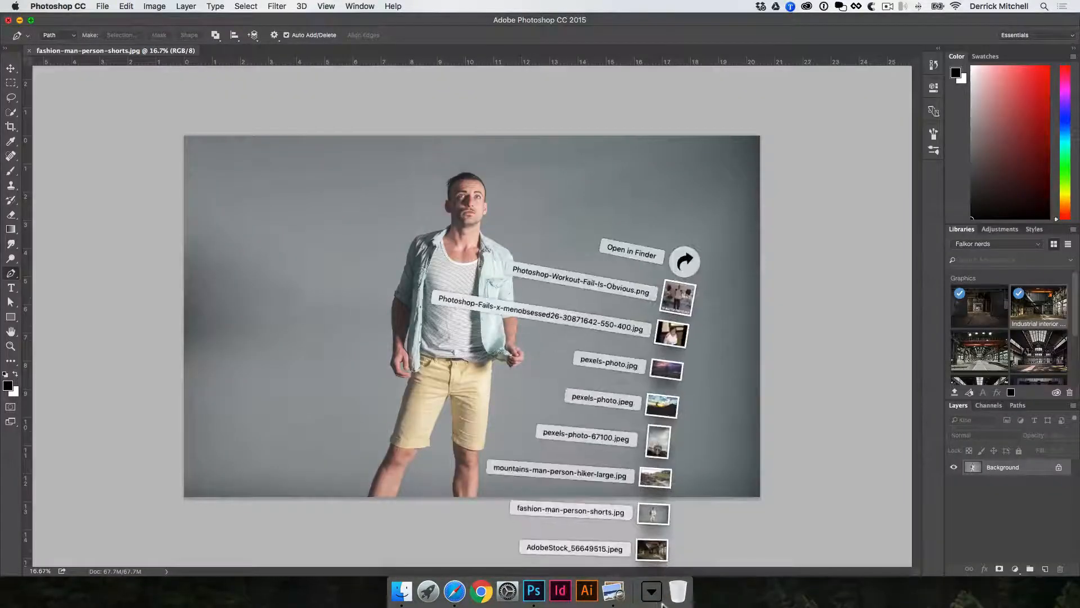
click(663, 406)
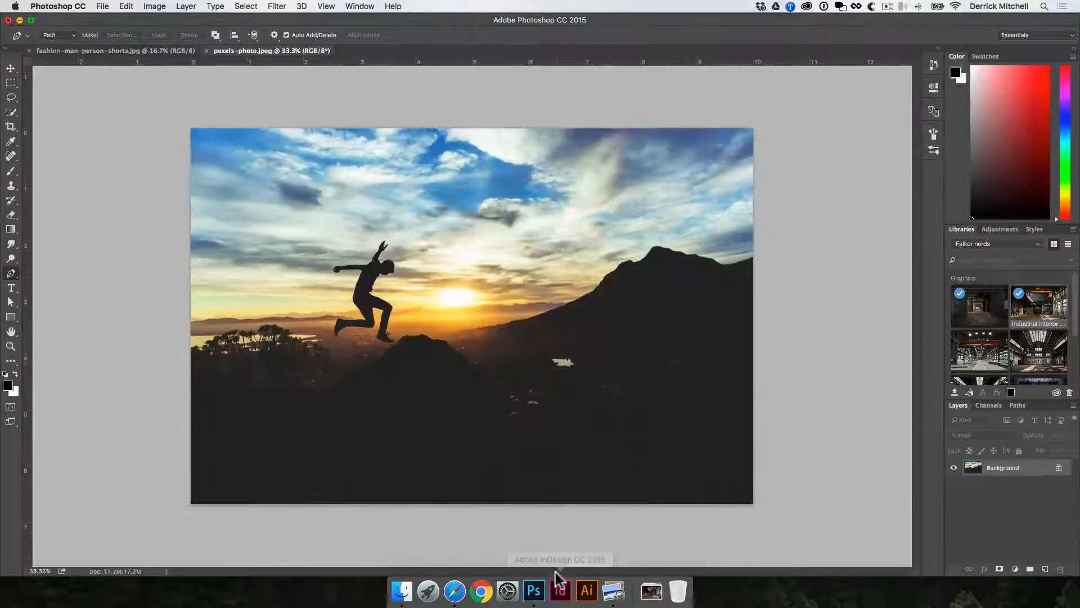
click(651, 592)
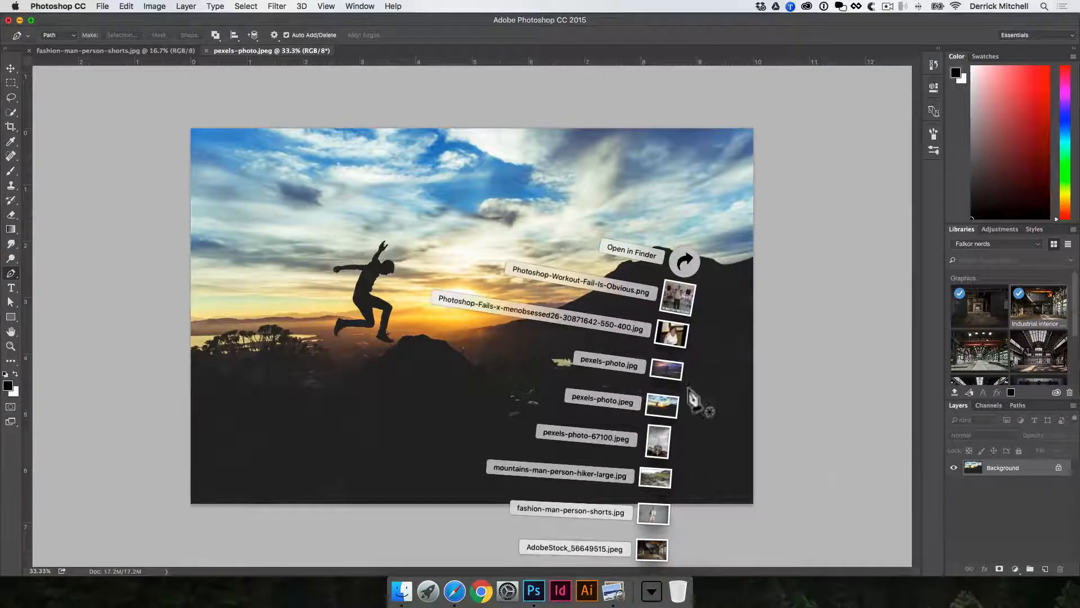
drag(666, 369, 533, 591)
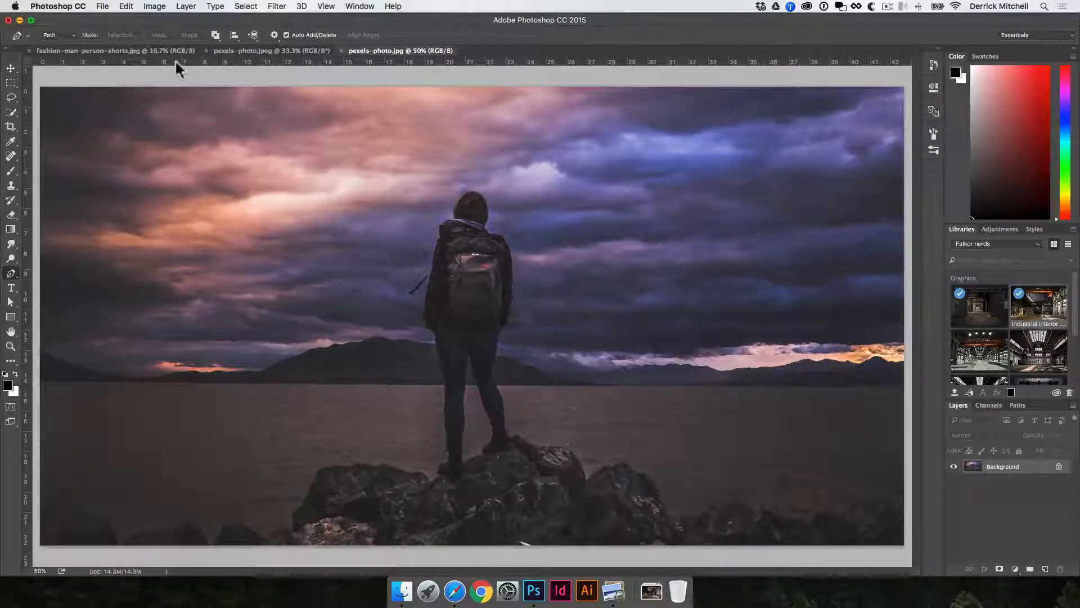
Switch to the sunset jumping-man photo and zoom in to examine the silhouette closely.
click(239, 53)
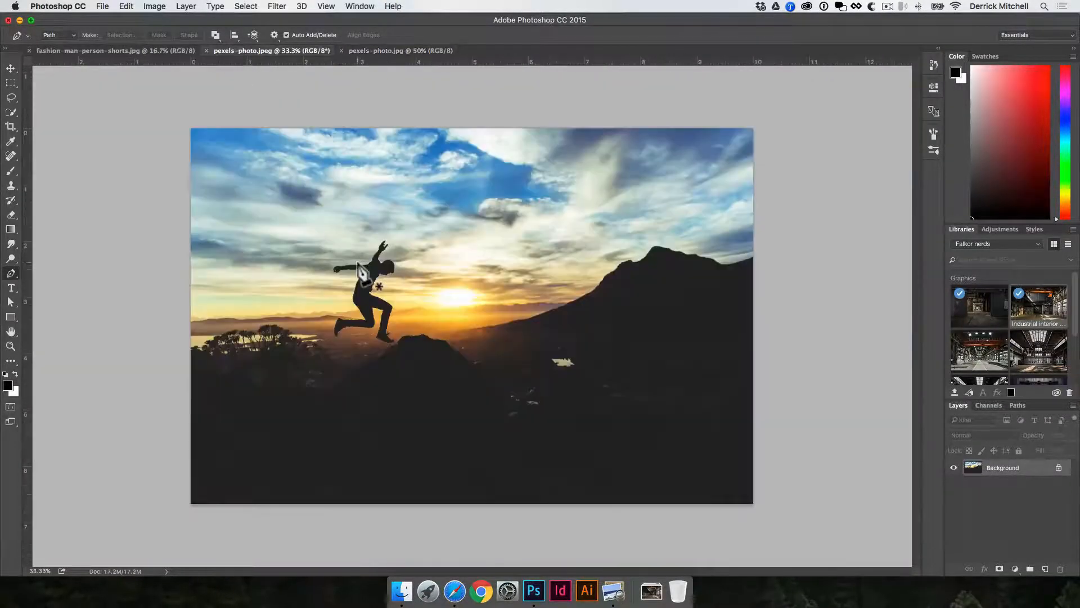
key(space)
key(space)
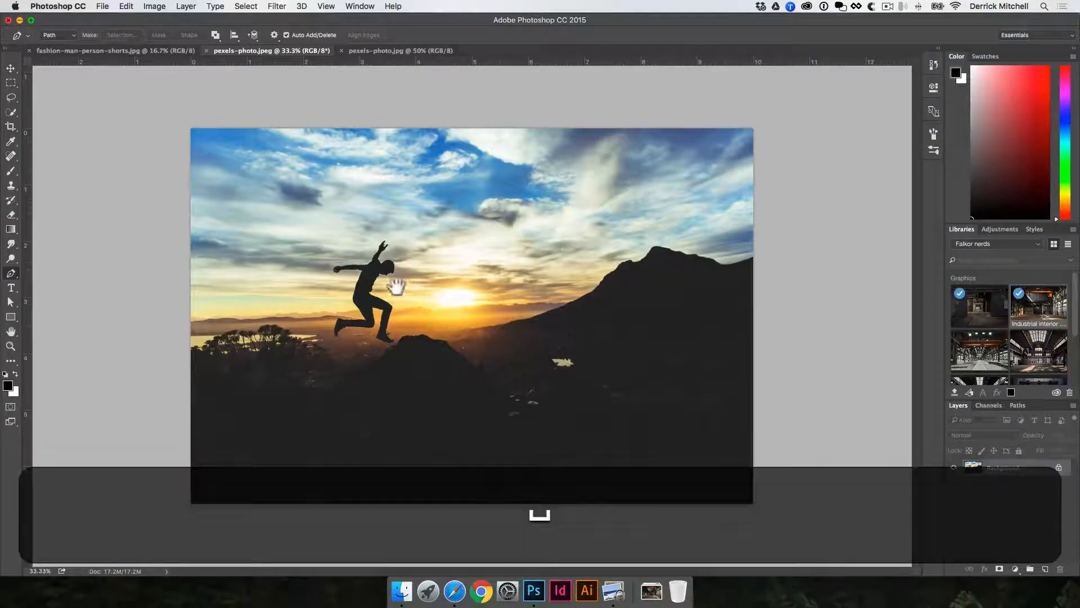
super+click(363, 288)
drag(369, 306, 469, 340)
super+click(477, 339)
super+click(492, 340)
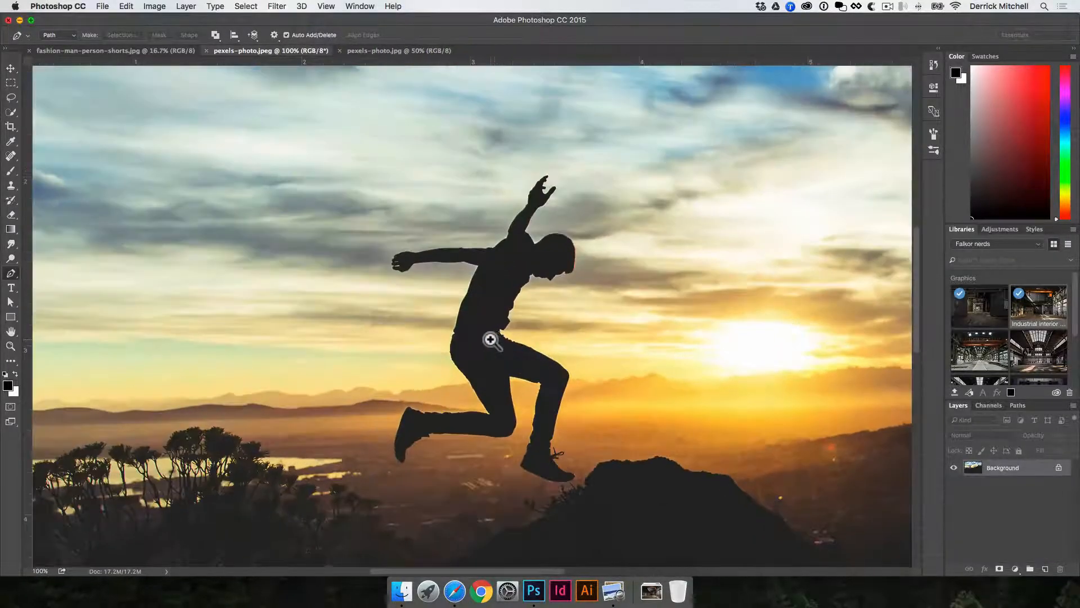
click(9, 347)
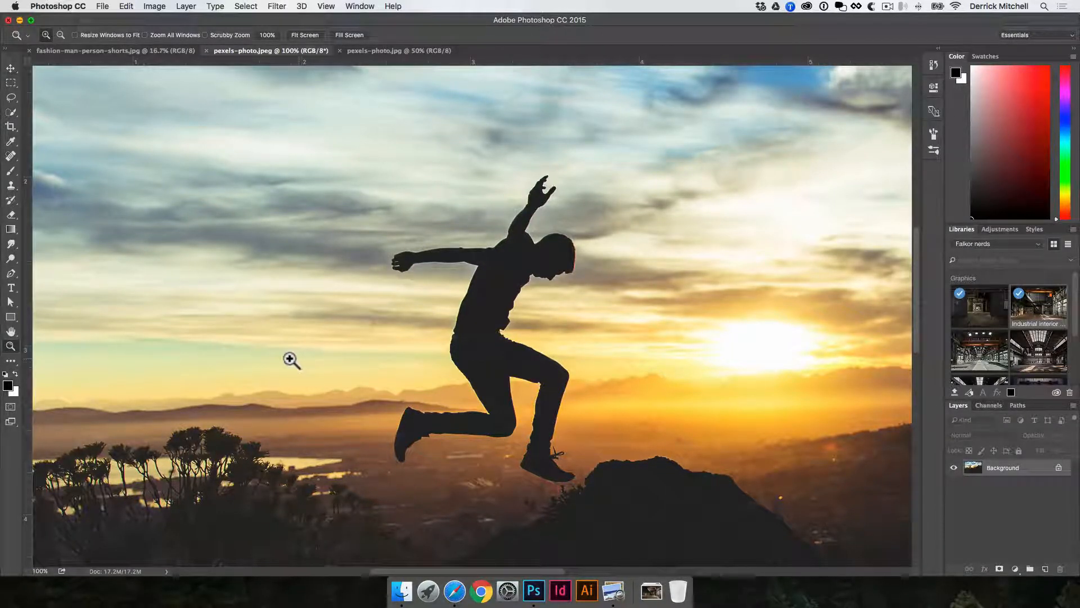
key(v)
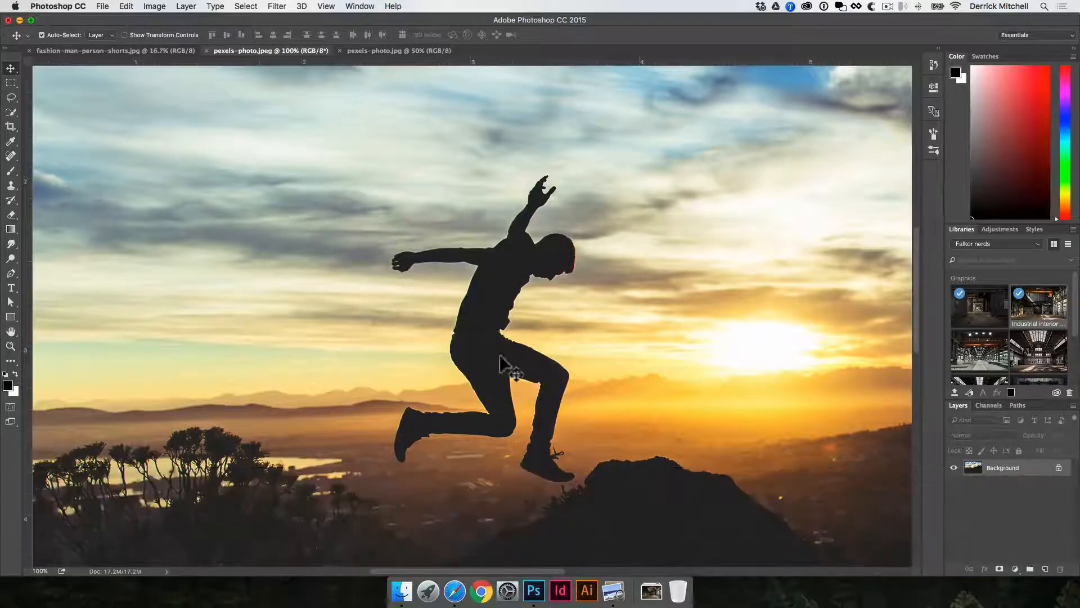
key(space)
drag(492, 299, 515, 308)
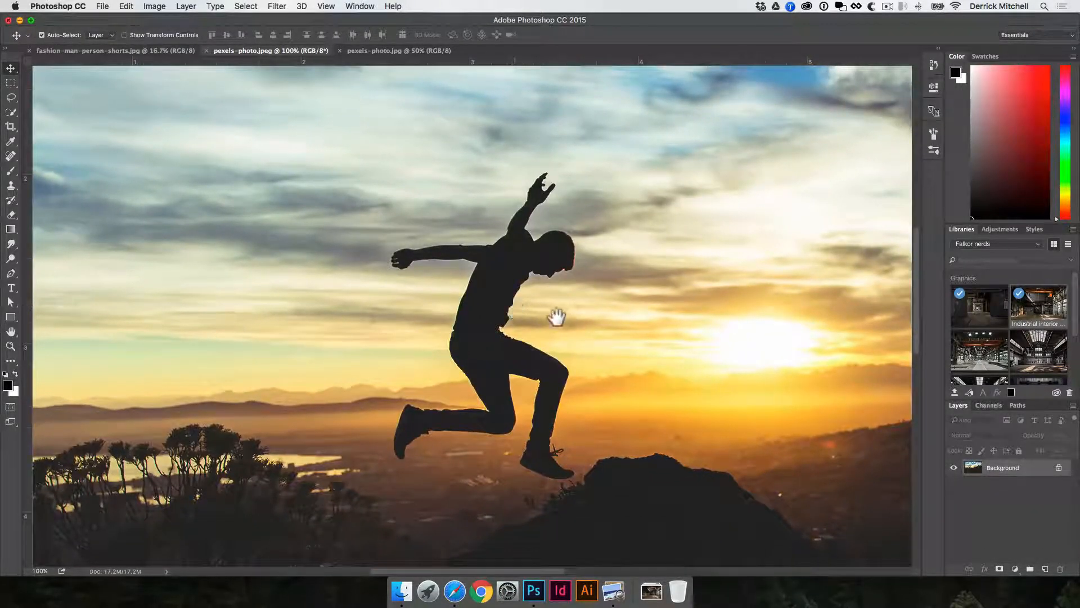
key(space)
Select the jumping man's silhouette with the Quick Selection Tool.
key(super)
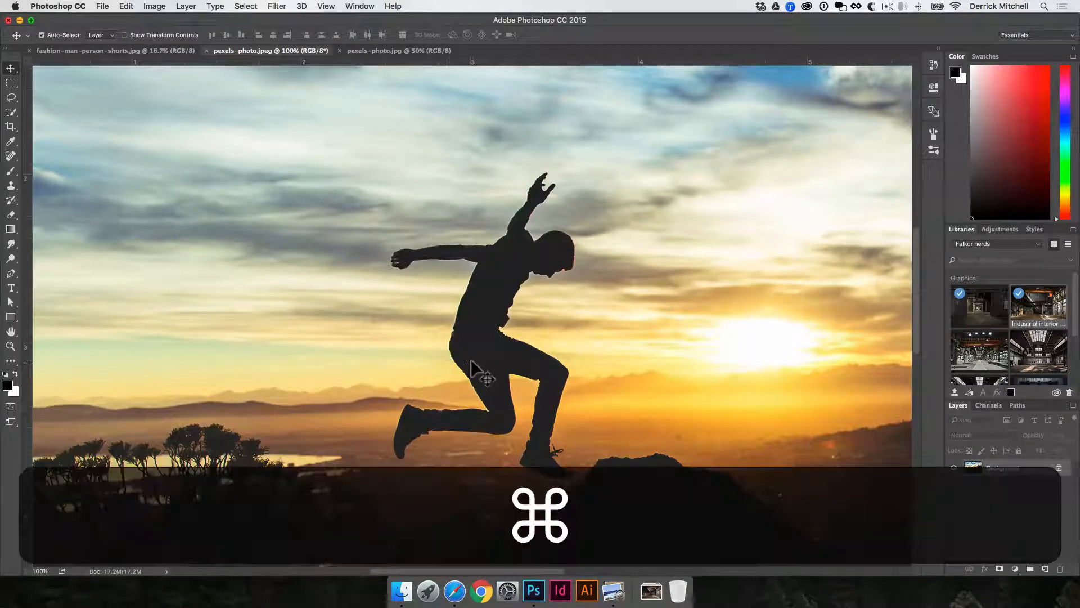
key(w)
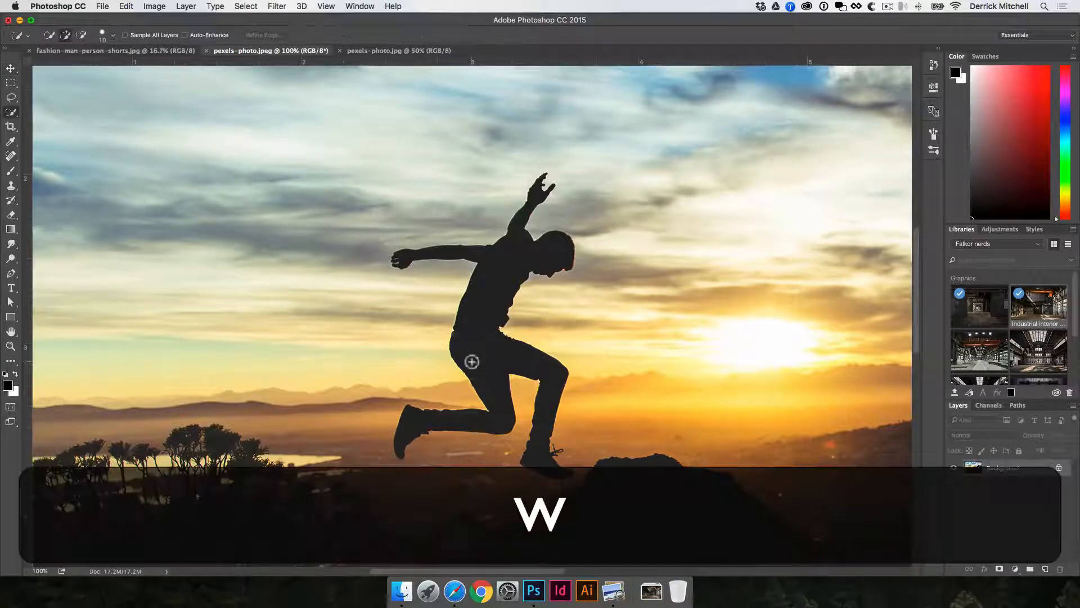
right_click(11, 111)
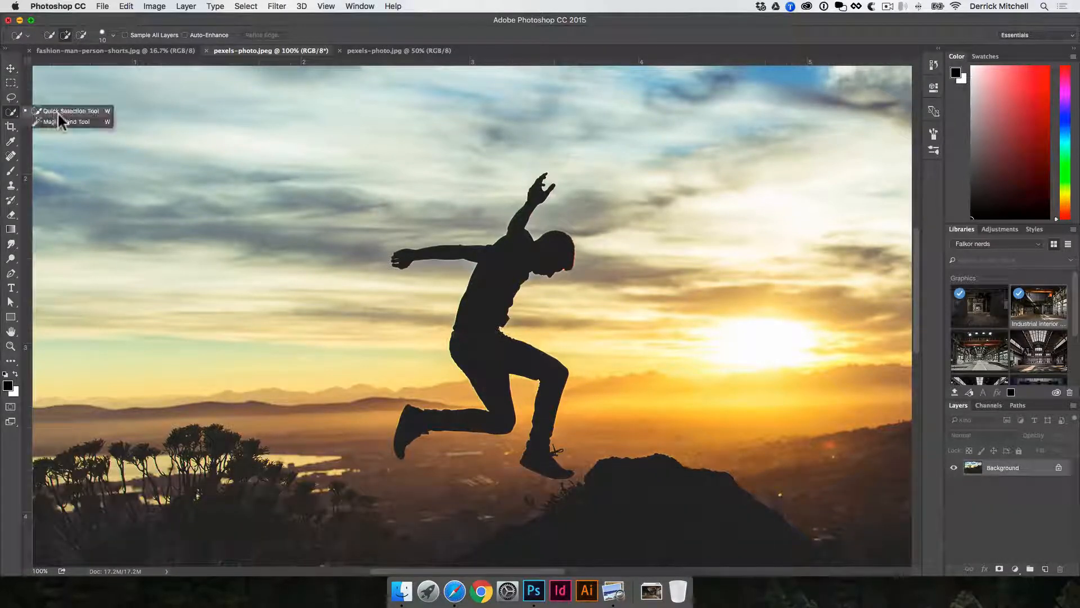
click(78, 113)
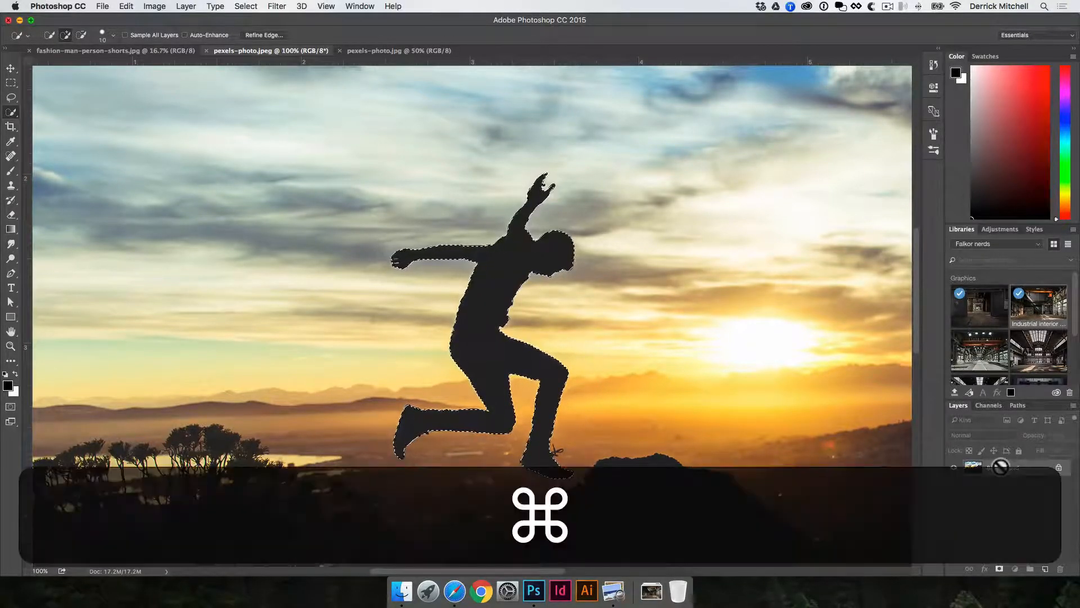
Copy the selected silhouette onto its own layer and add an empty layer beneath it.
key(super+j)
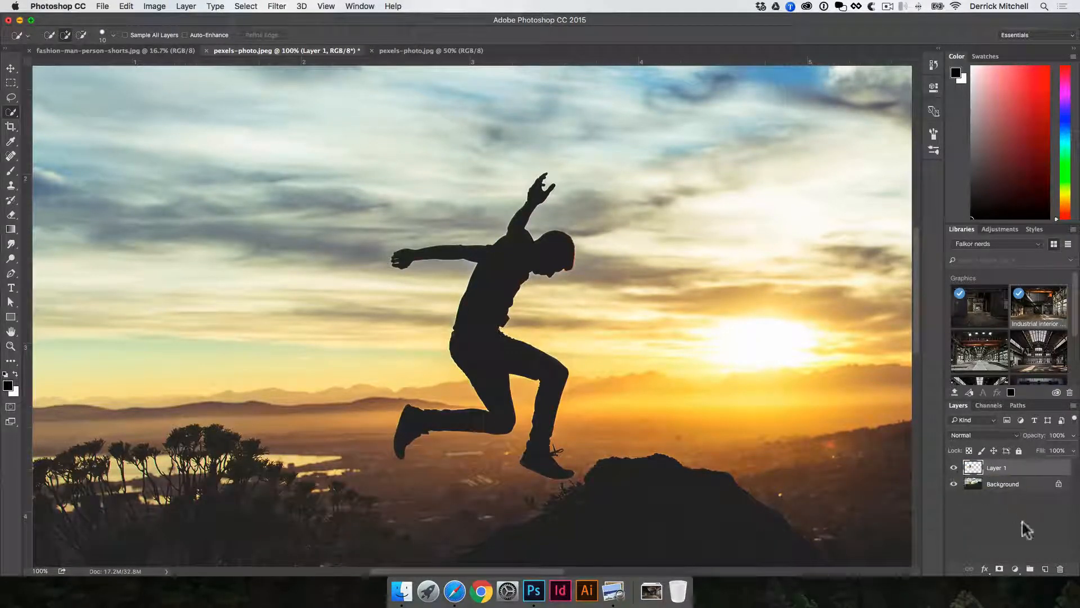
key(super)
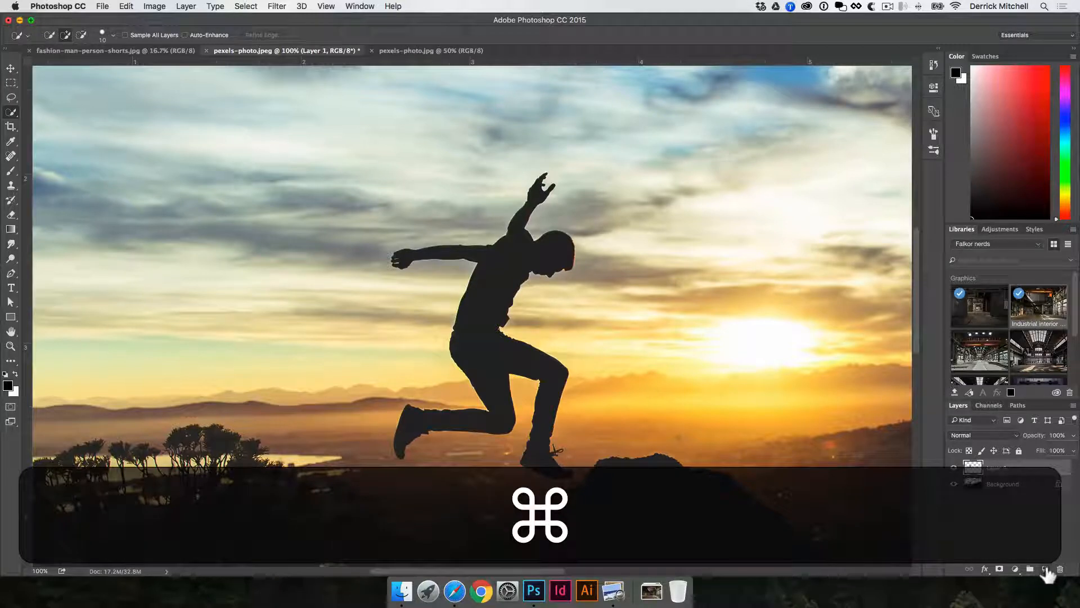
super+click(1045, 568)
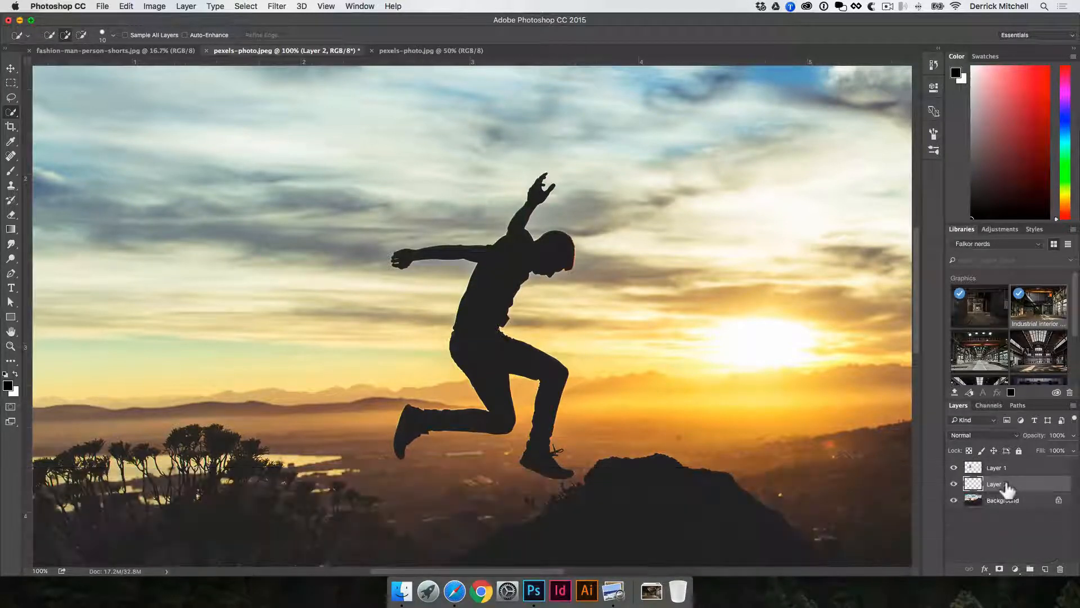
click(997, 472)
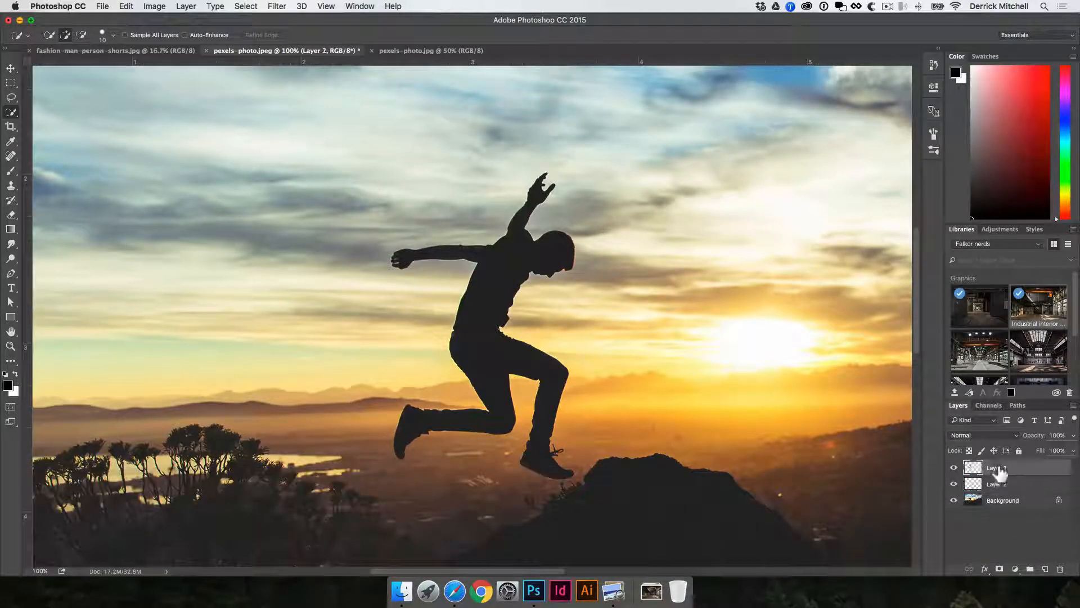
click(1046, 569)
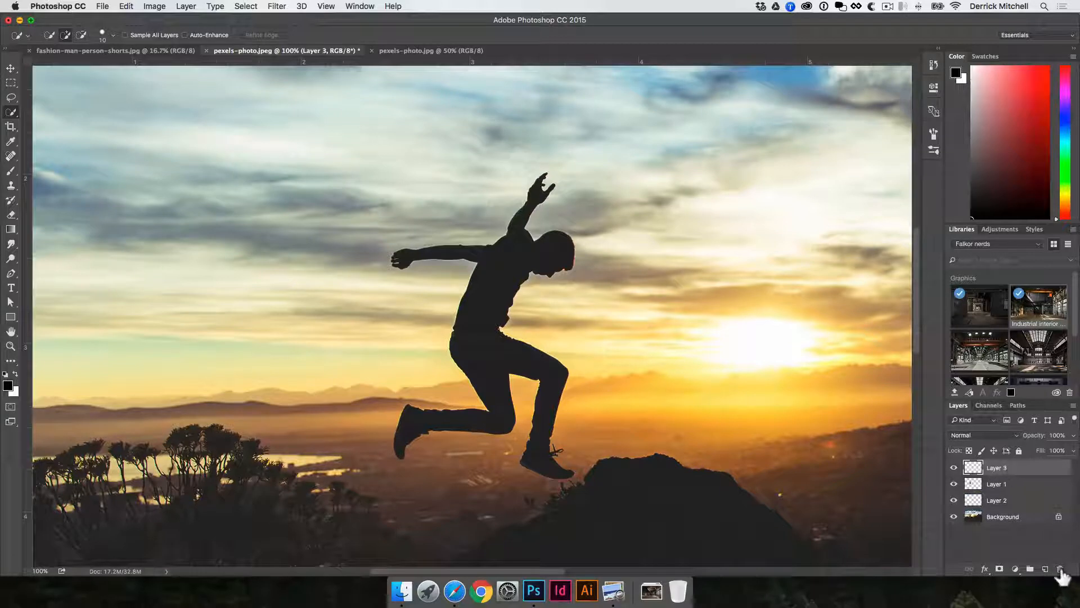
click(1060, 569)
Fill Layer 2 with the white background colour.
click(995, 484)
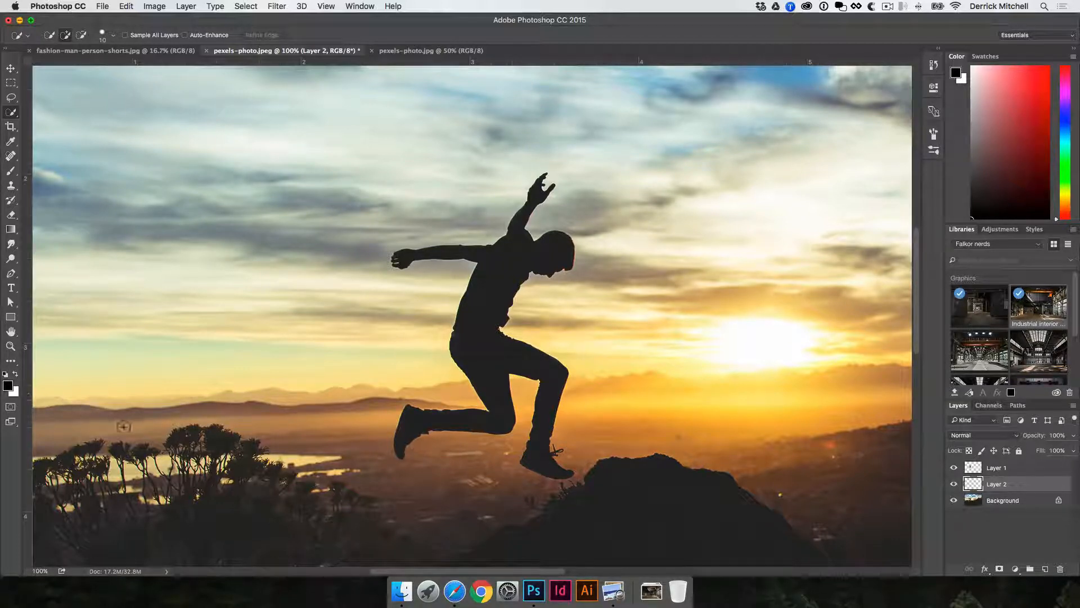
key(super)
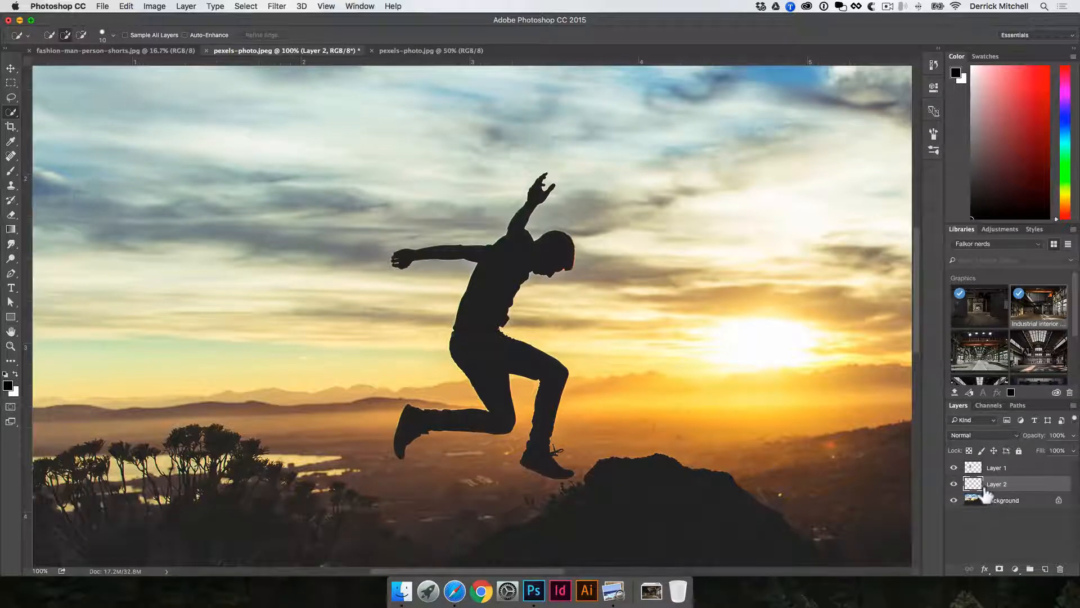
key(super+BackSpace)
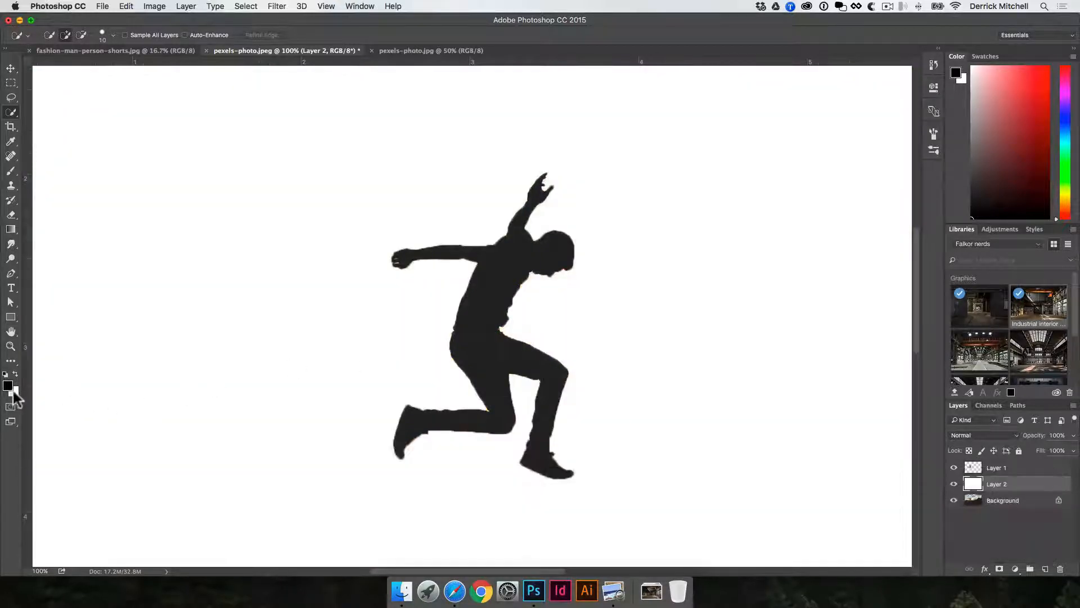
key(v)
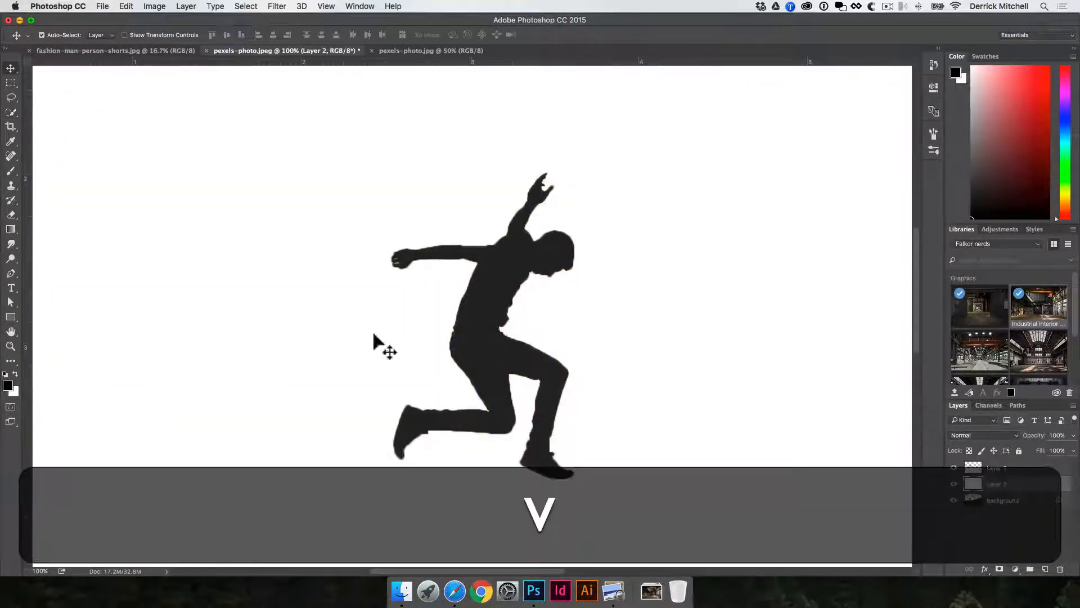
drag(507, 270, 549, 261)
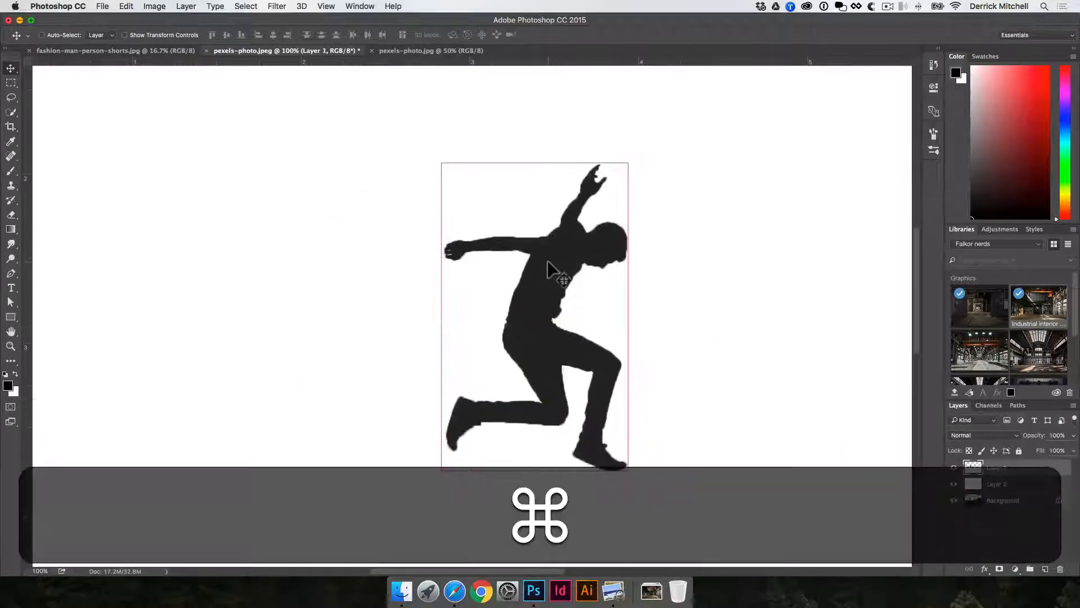
key(super+z)
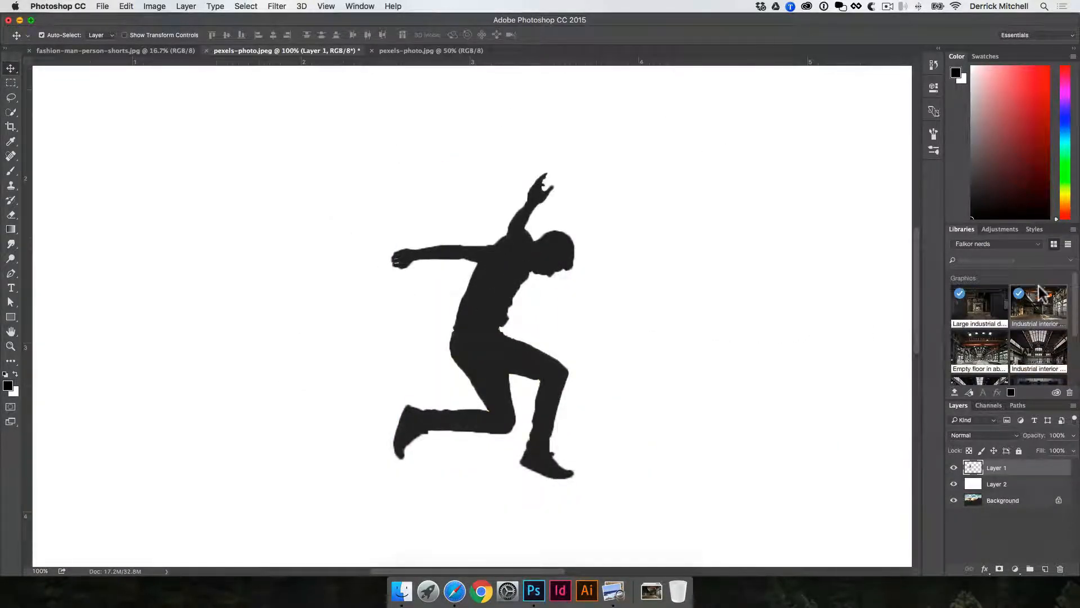
Open the Industrial interior library graphic and drag the silhouette layer into that document.
double_click(1050, 310)
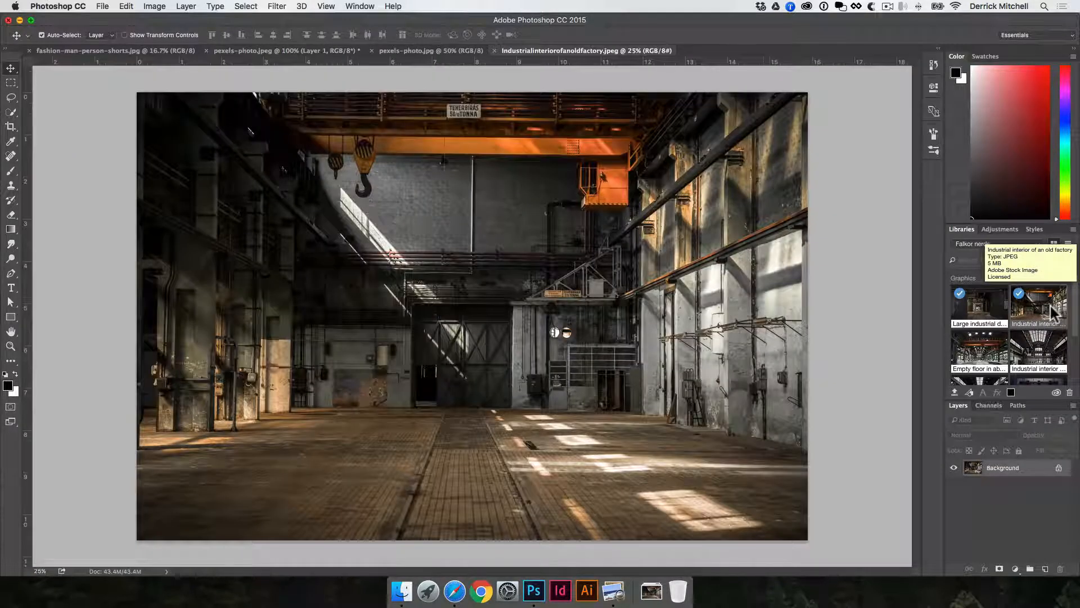
key(v)
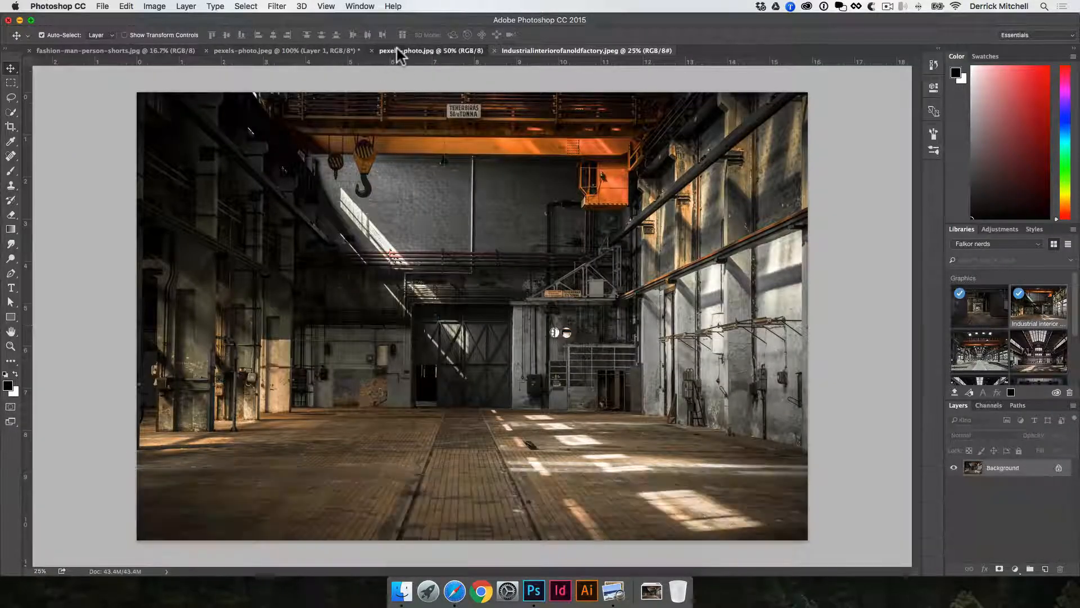
click(398, 50)
click(325, 51)
drag(499, 225, 599, 92)
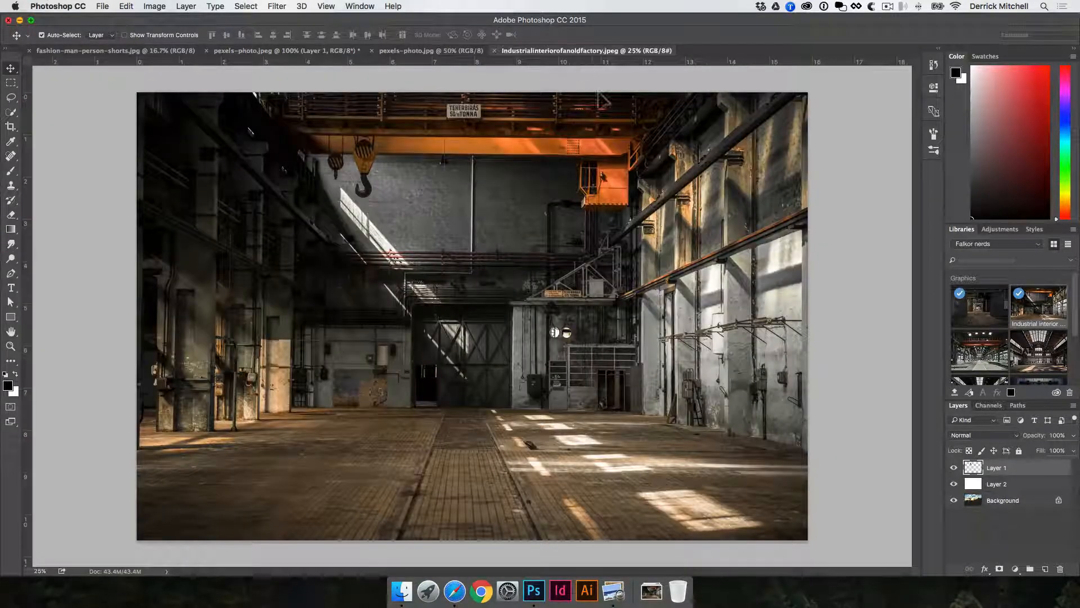
drag(390, 406, 375, 282)
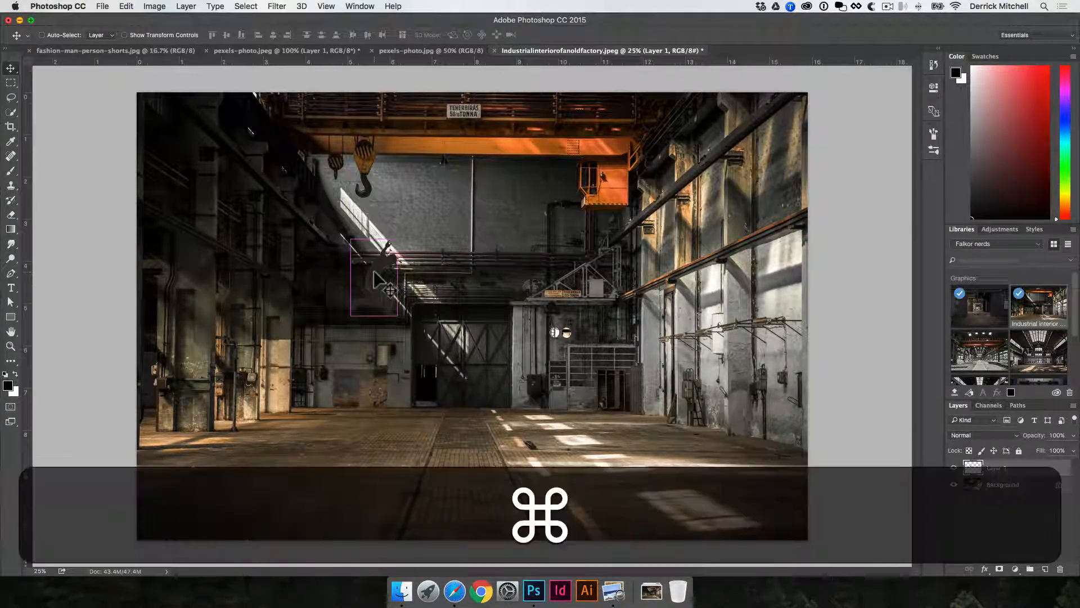
Scale the silhouette up to about 342% with Free Transform and commit it.
key(super+t)
drag(397, 316, 495, 368)
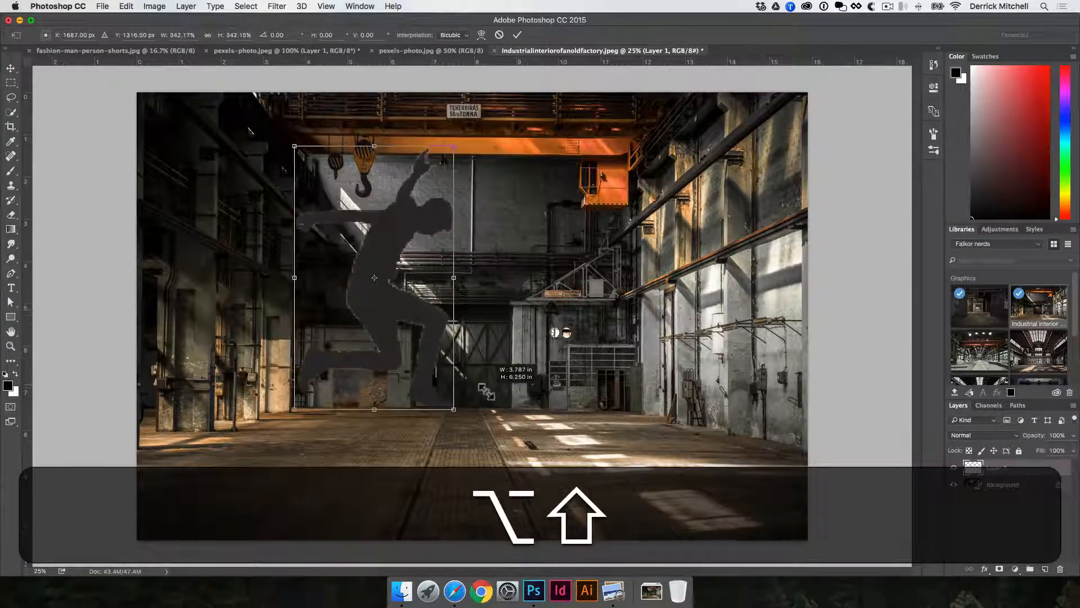
key(Return)
Move the silhouette toward the lower left of the factory floor.
key(v)
drag(394, 298, 317, 360)
key(v)
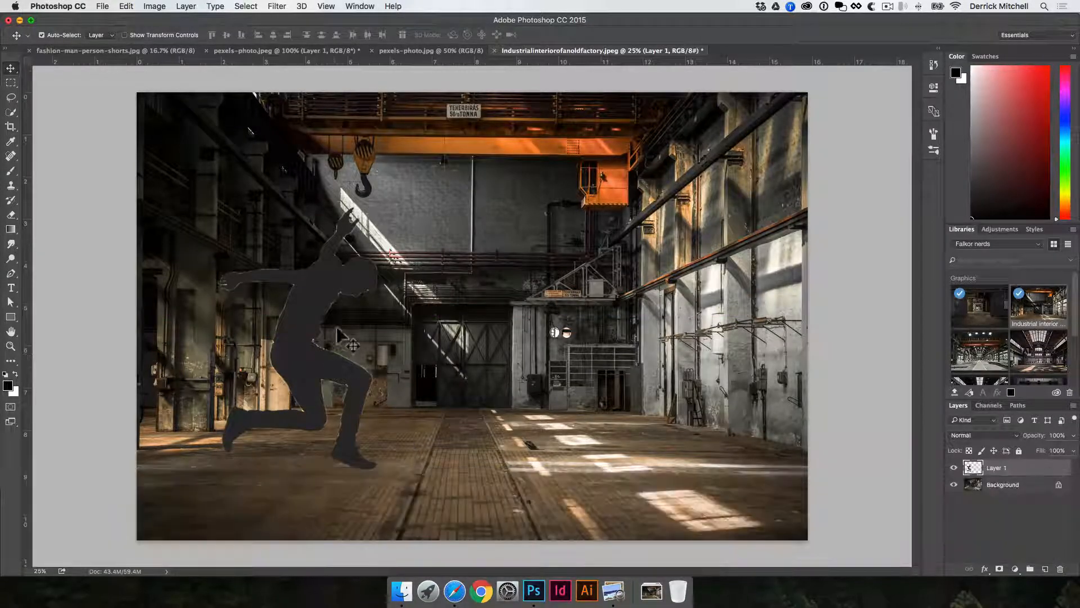
Zoom in to inspect the silhouette's edges against the factory background.
super+click(295, 310)
super+click(312, 310)
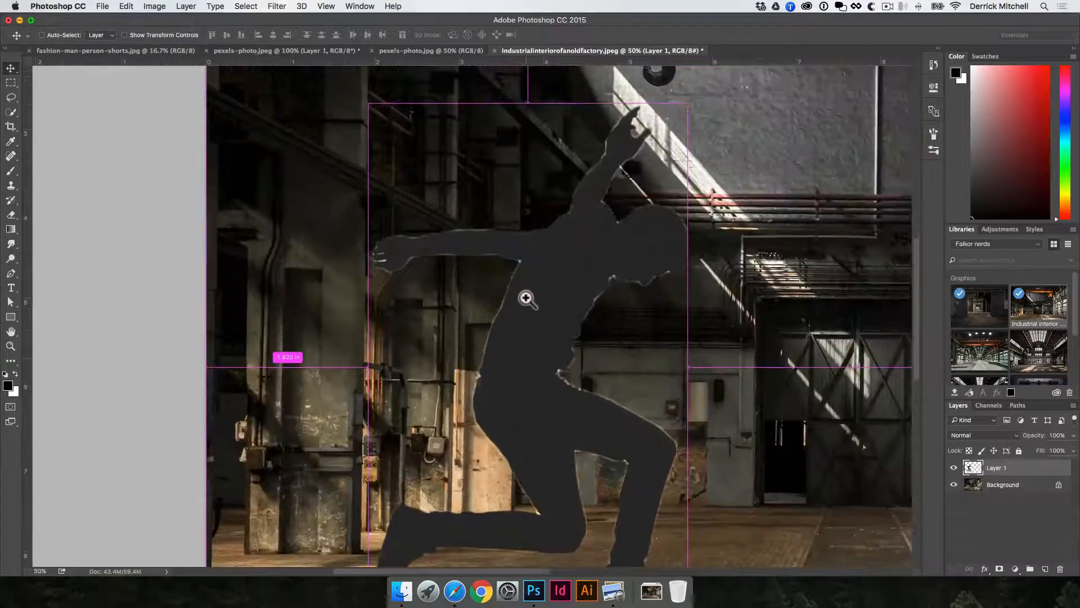
super+click(526, 295)
super+click(532, 284)
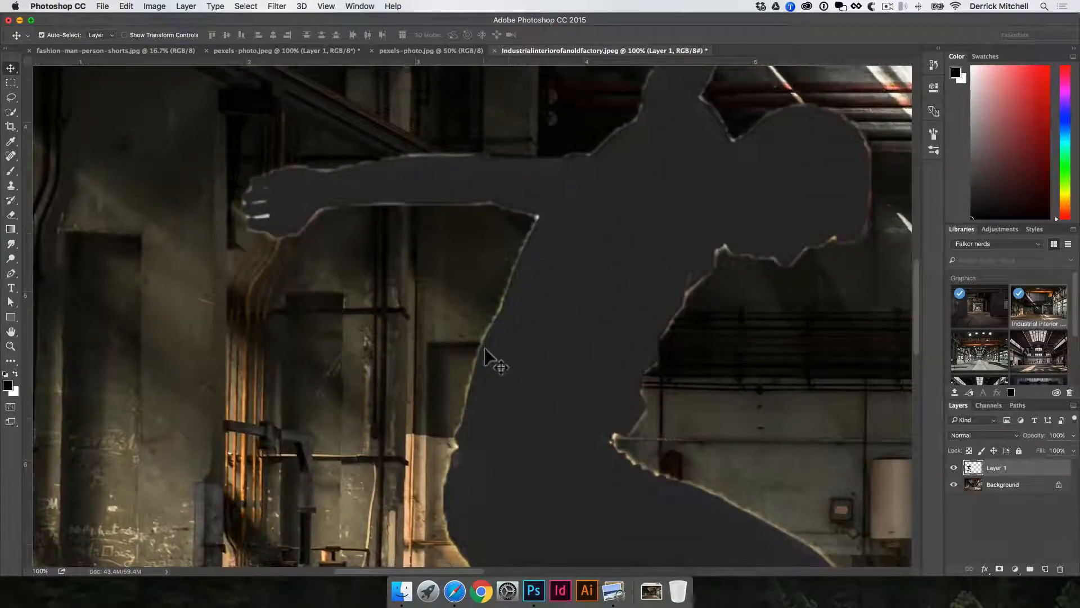
drag(525, 379, 698, 231)
alt+click(697, 231)
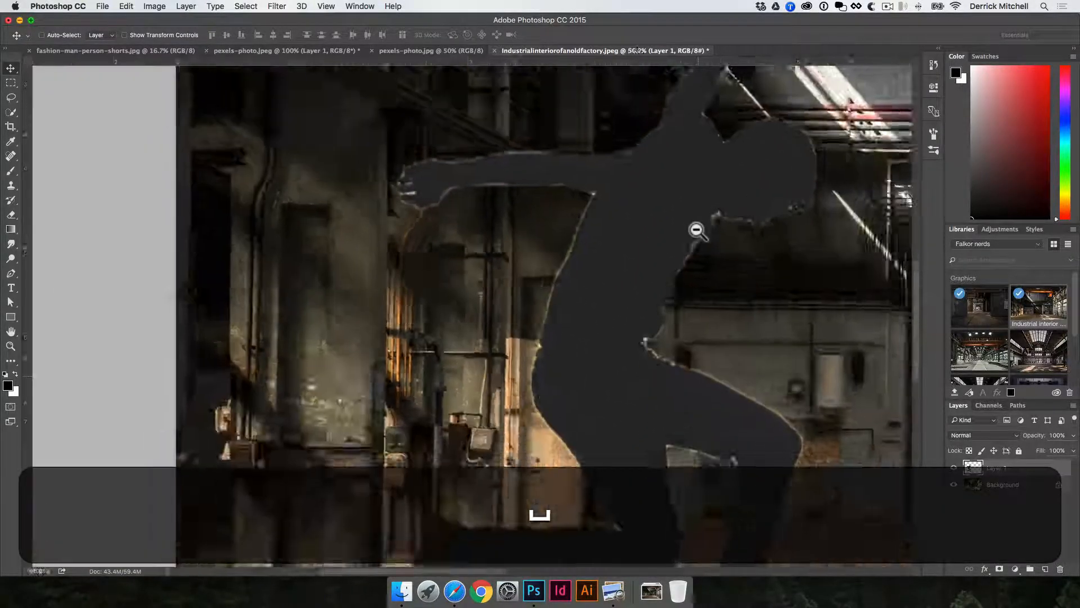
alt+click(698, 231)
Delete the silhouette layer from the factory image.
key(super+v)
alt+click(696, 231)
key(v)
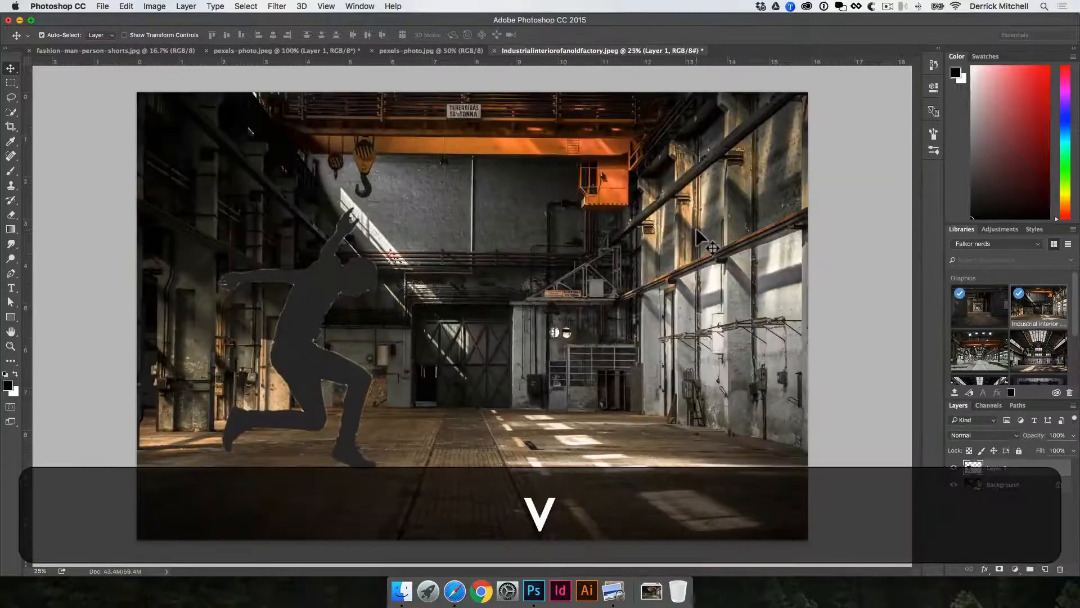
key(BackSpace)
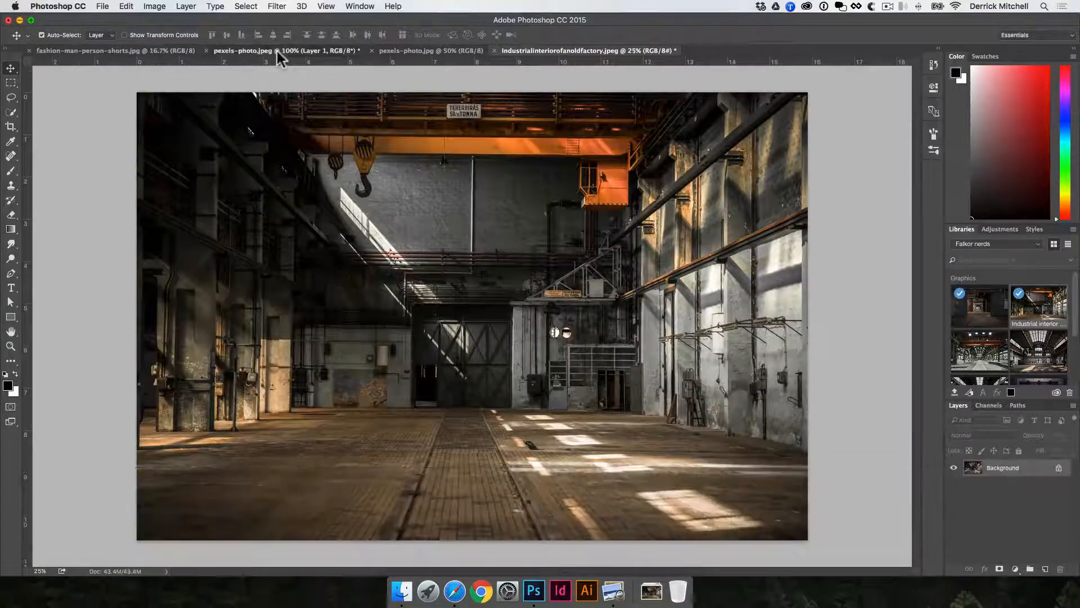
Switch to the jumping man photo and delete its silhouette and white fill layers.
click(276, 50)
super+click(1024, 483)
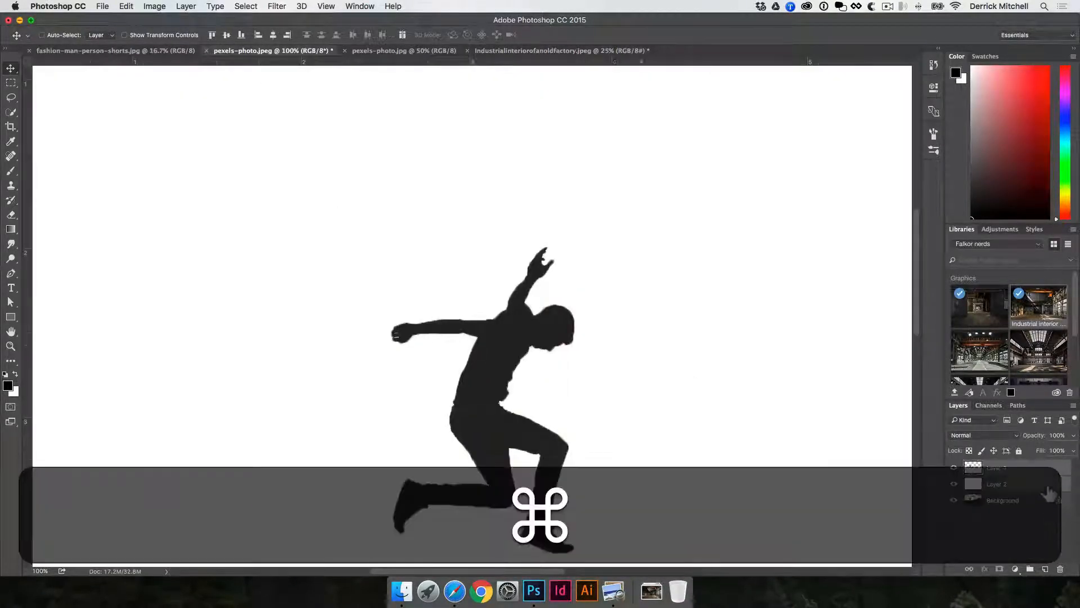
key(super+v)
key(BackSpace)
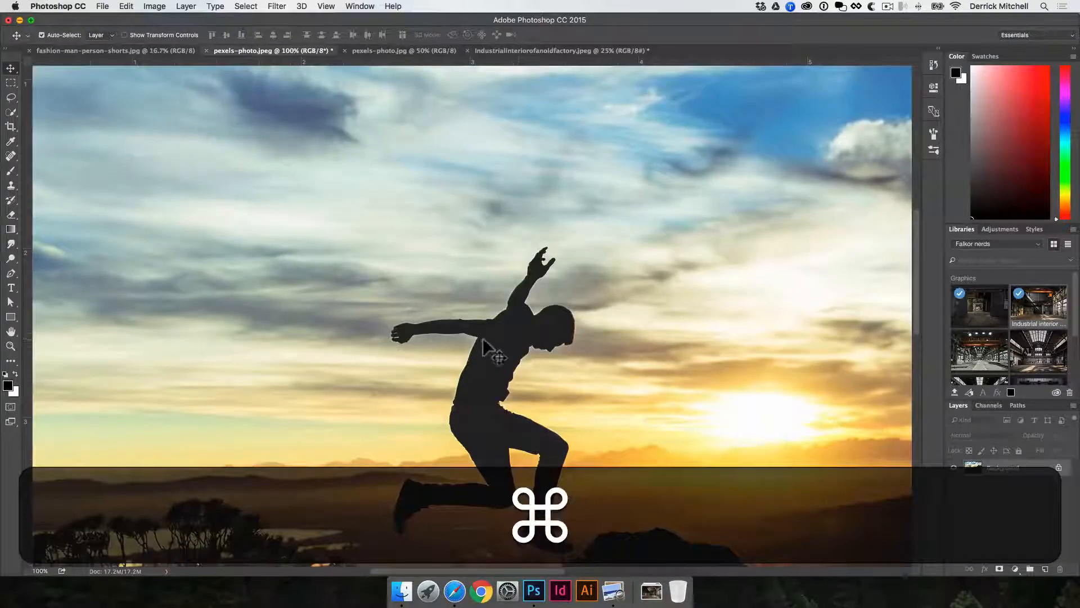
Select the jumping man's silhouette with the Magic Wand Tool.
key(w)
right_click(14, 116)
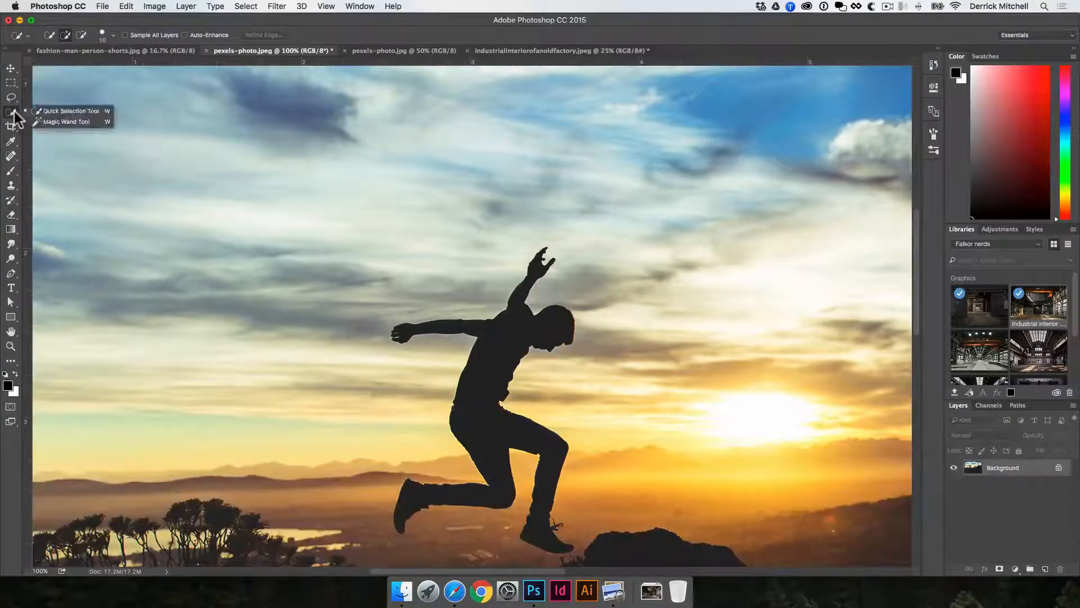
click(56, 123)
click(494, 358)
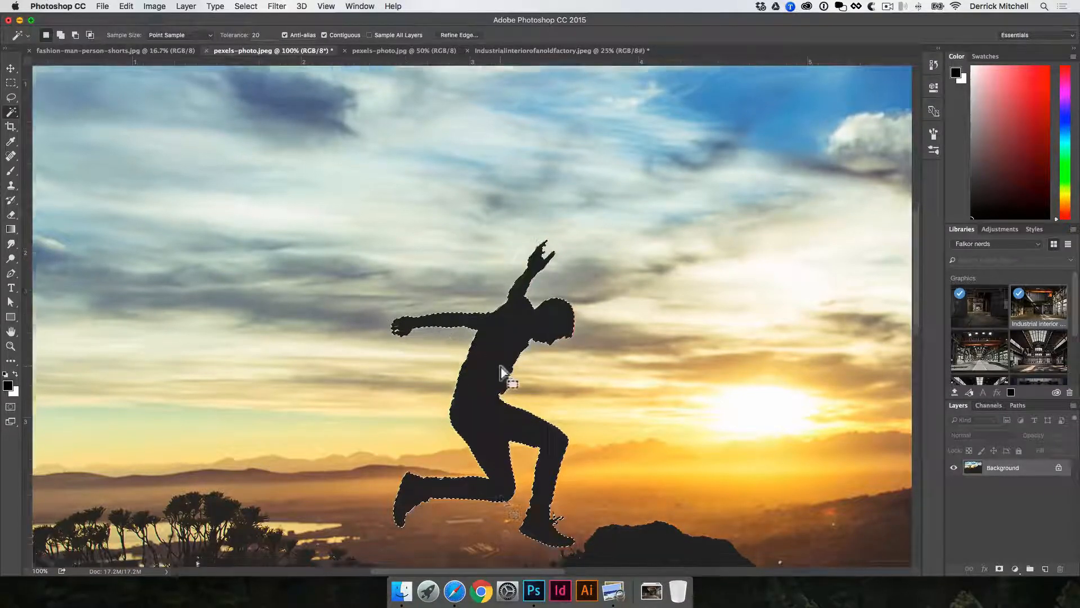
scroll(494, 358, down, 5)
key(super+0)
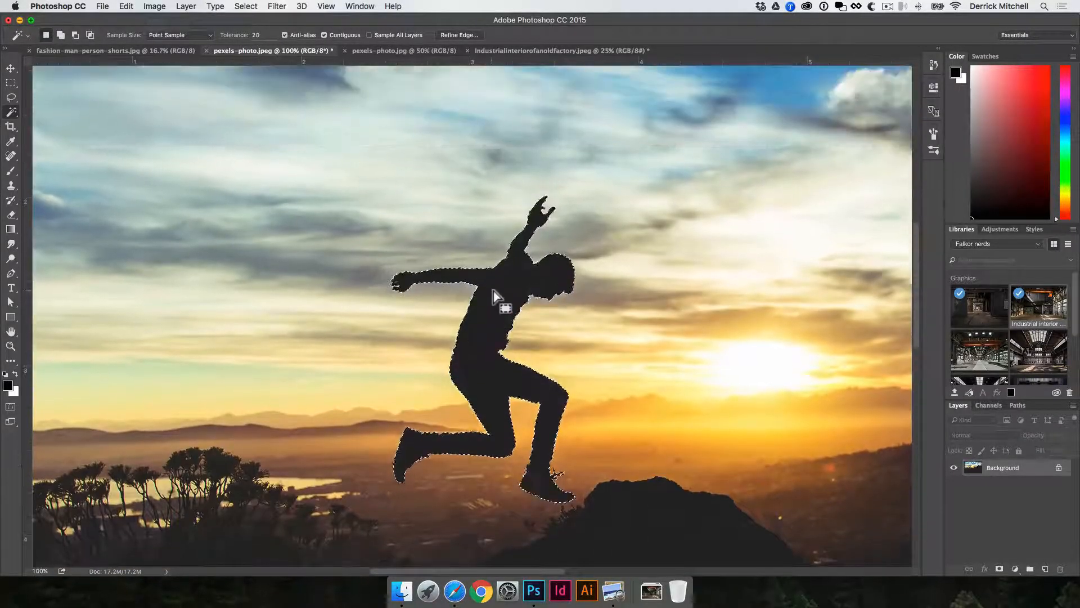
Switch to the fashion model photo and try selecting its grey background with the Magic Wand, then deselect.
click(152, 50)
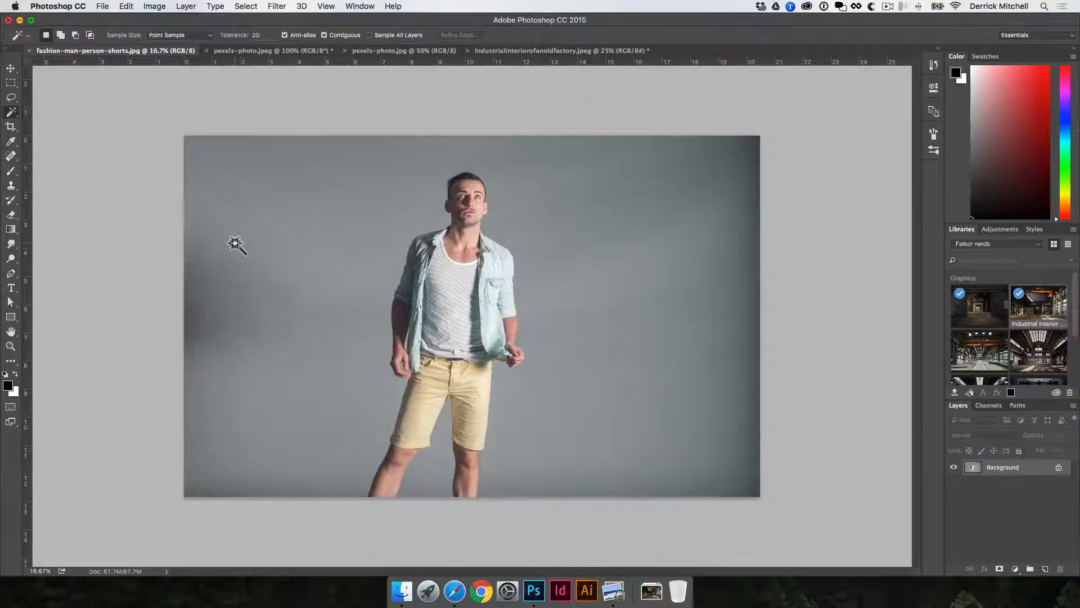
click(234, 248)
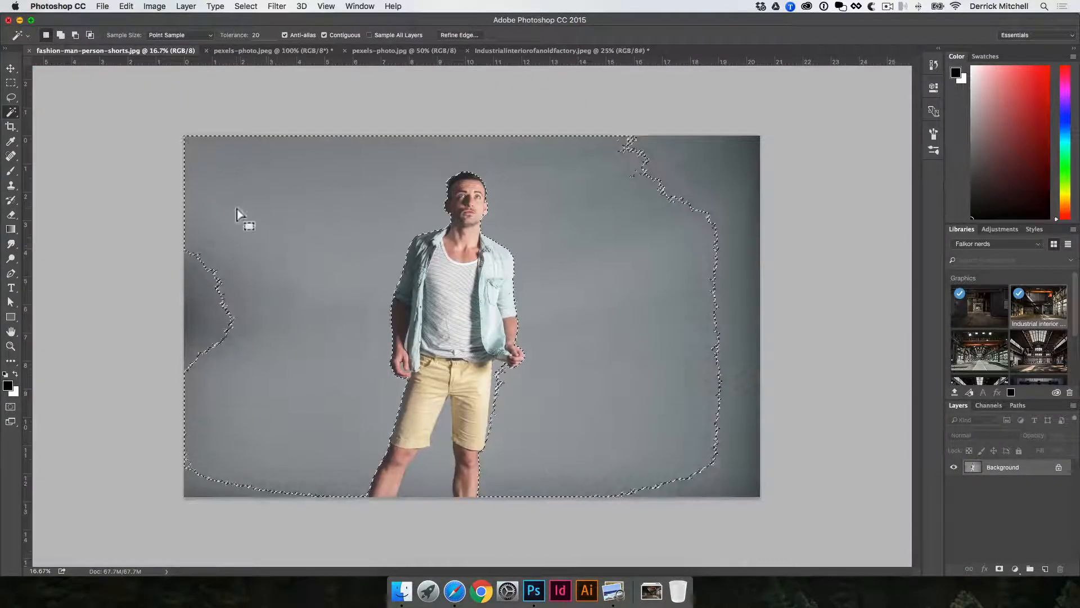
click(251, 35)
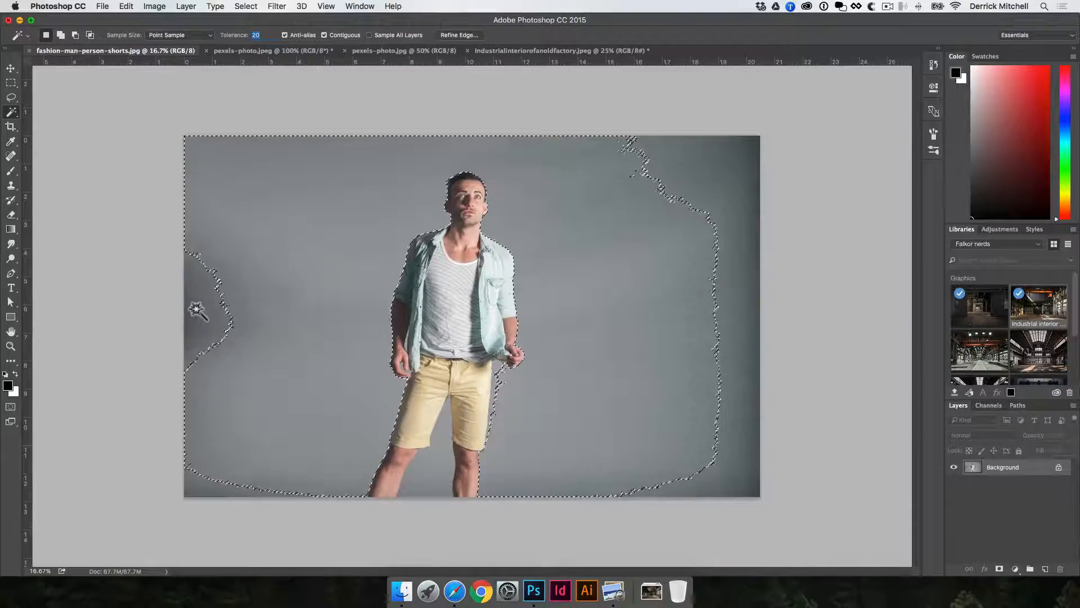
key(super+d)
Set the Magic Wand tolerance to 50 and select the background, adding further areas.
click(235, 35)
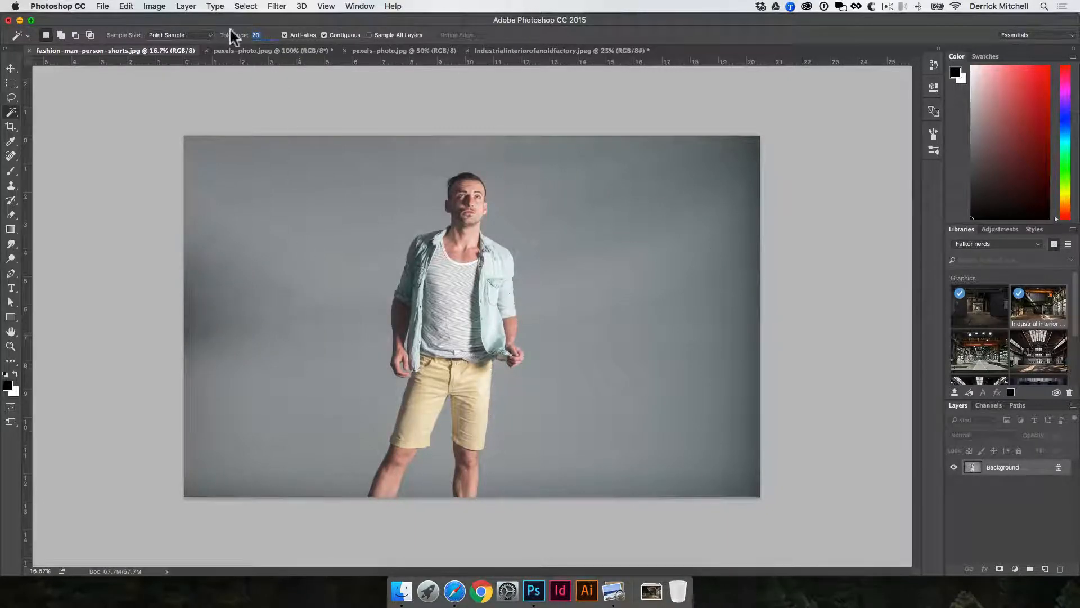
text(50)
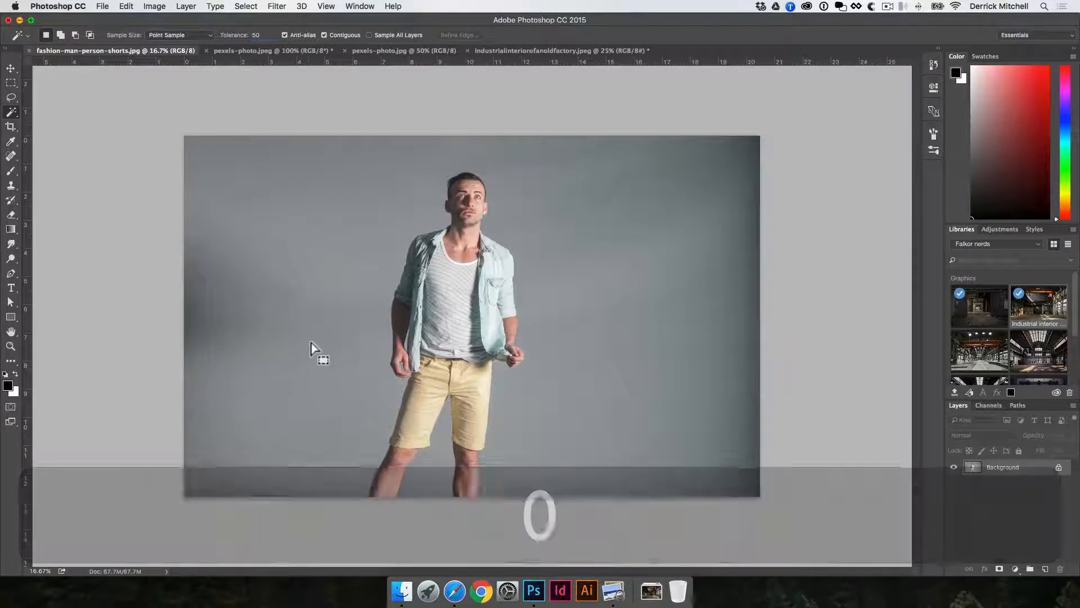
click(316, 354)
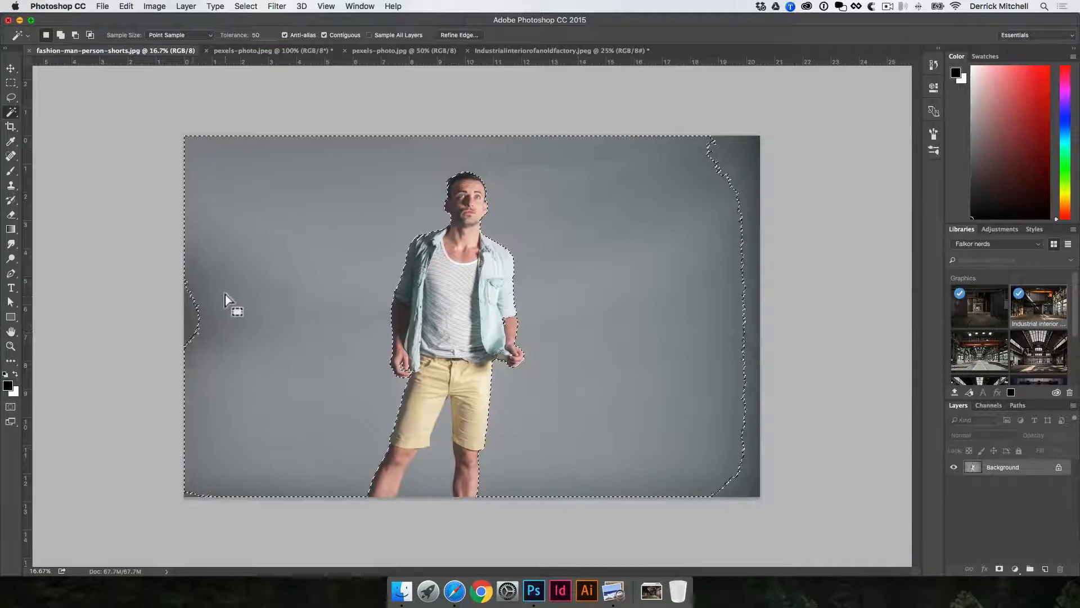
key(shift)
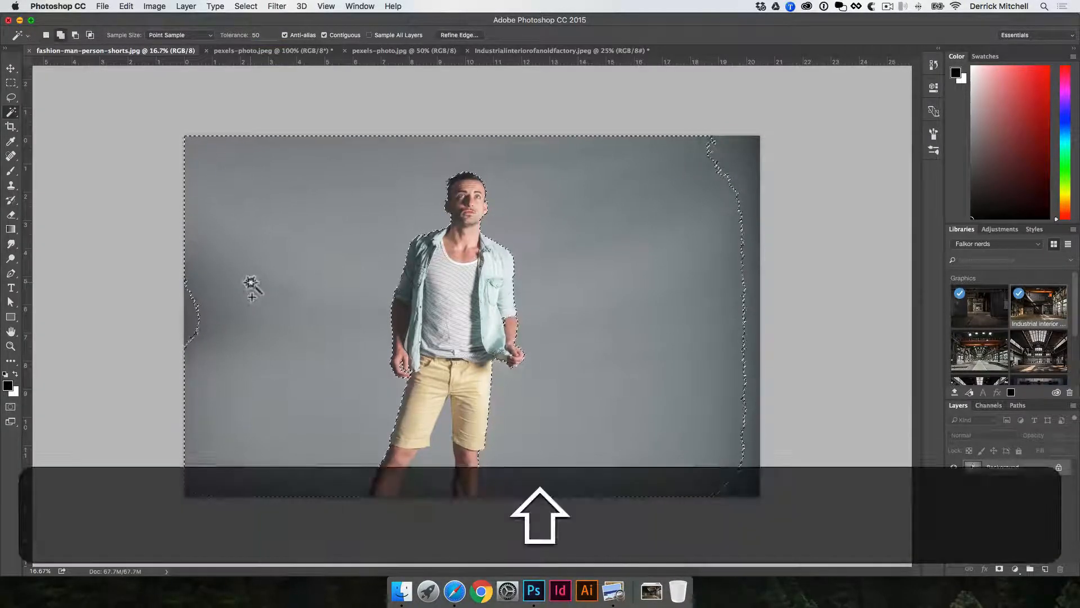
shift+click(197, 318)
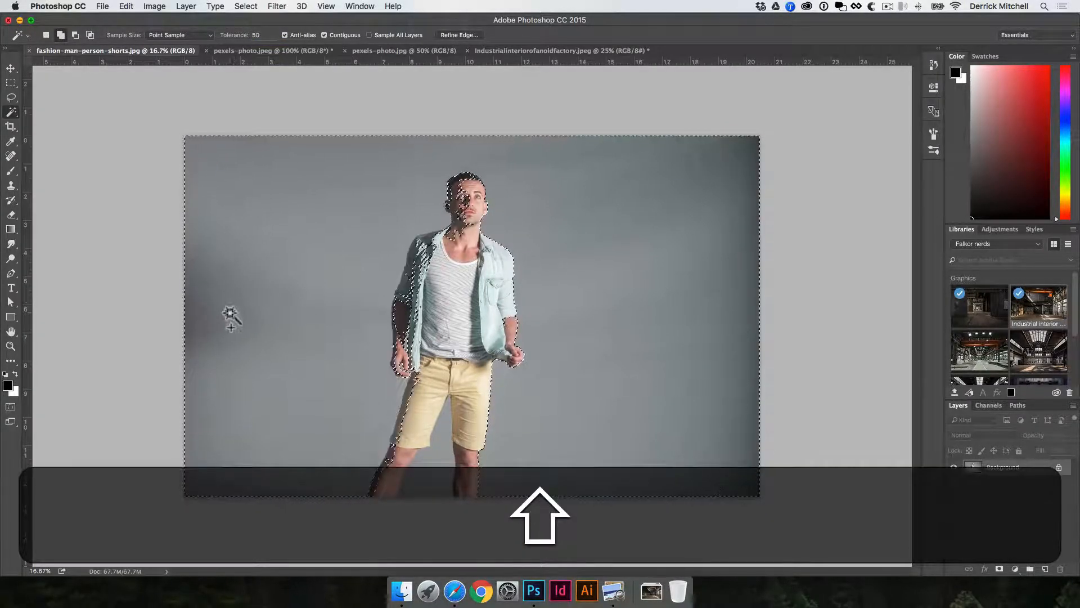
shift+click(617, 242)
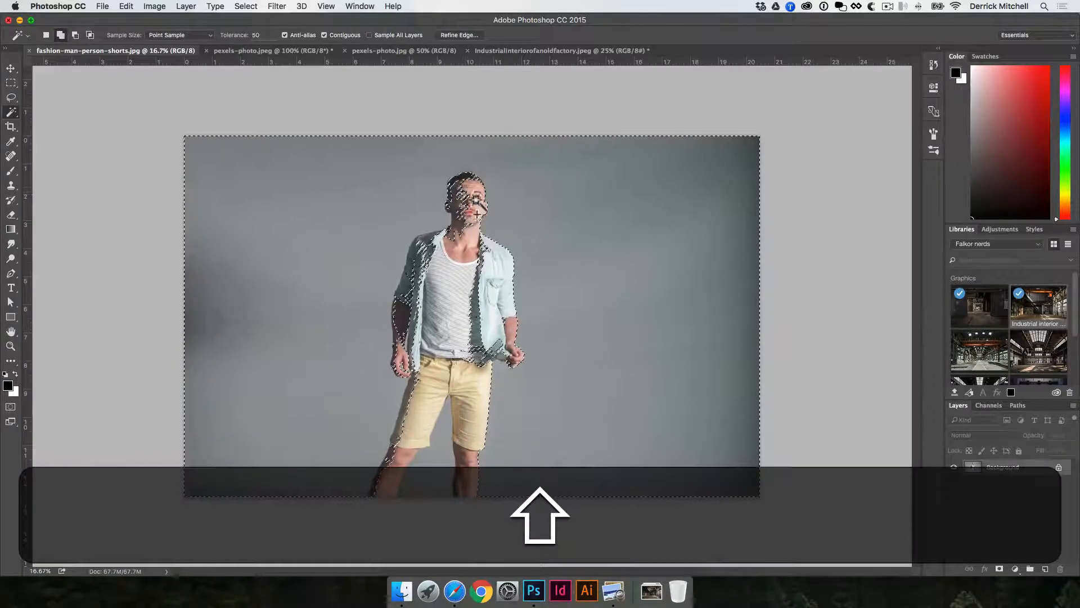
Set the tolerance back to 20 and deselect.
key(shift)
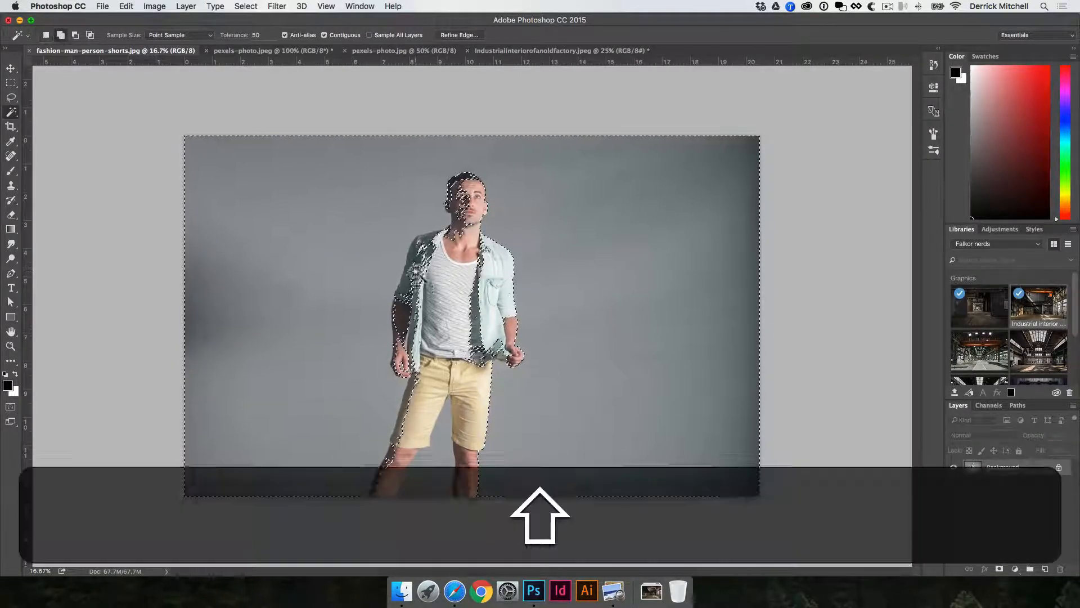
click(269, 33)
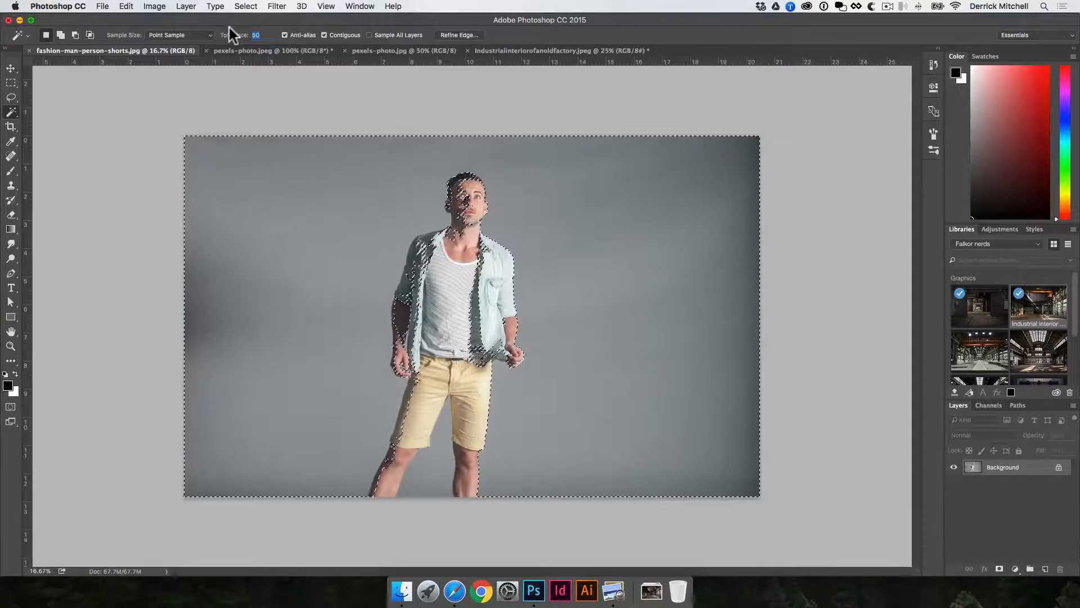
text(20)
key(super+0)
key(super+d)
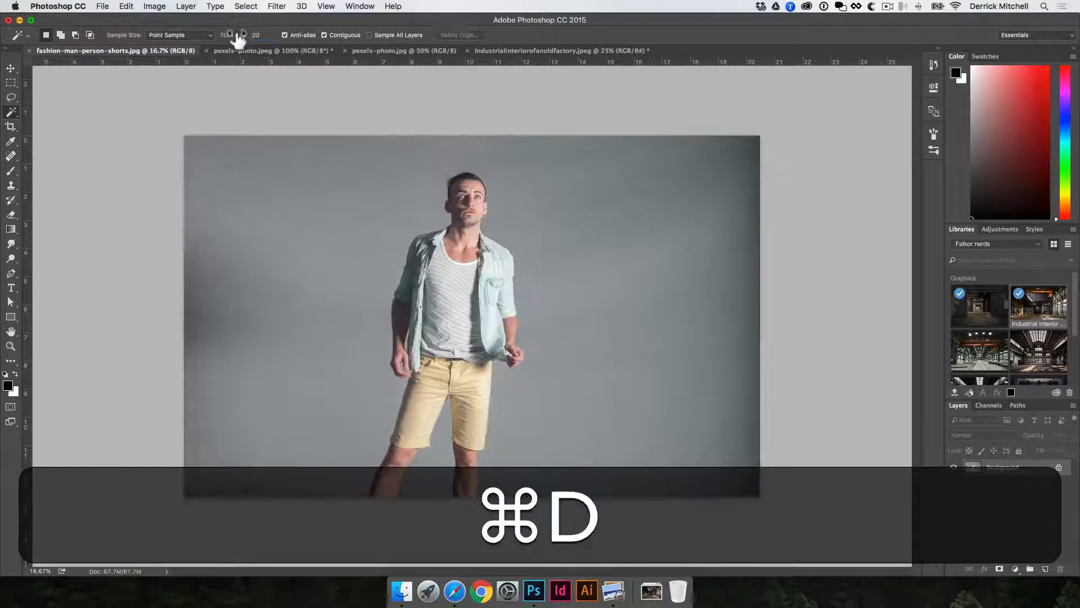
Select the grey background at tolerance 20, adding the right, bottom and left edge areas.
click(236, 243)
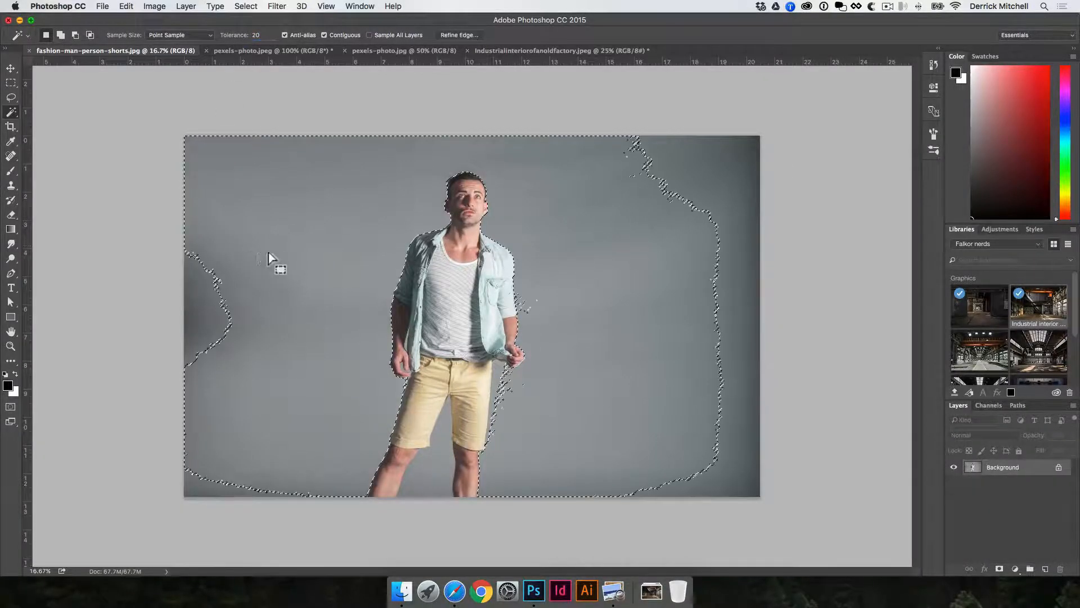
key(shift)
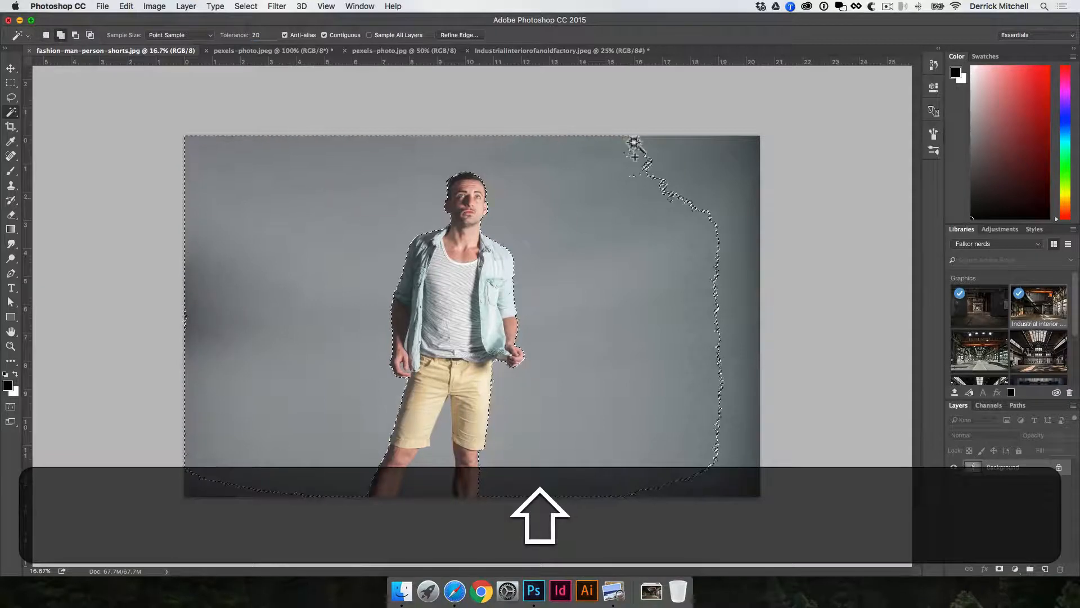
shift+click(720, 148)
shift+click(753, 142)
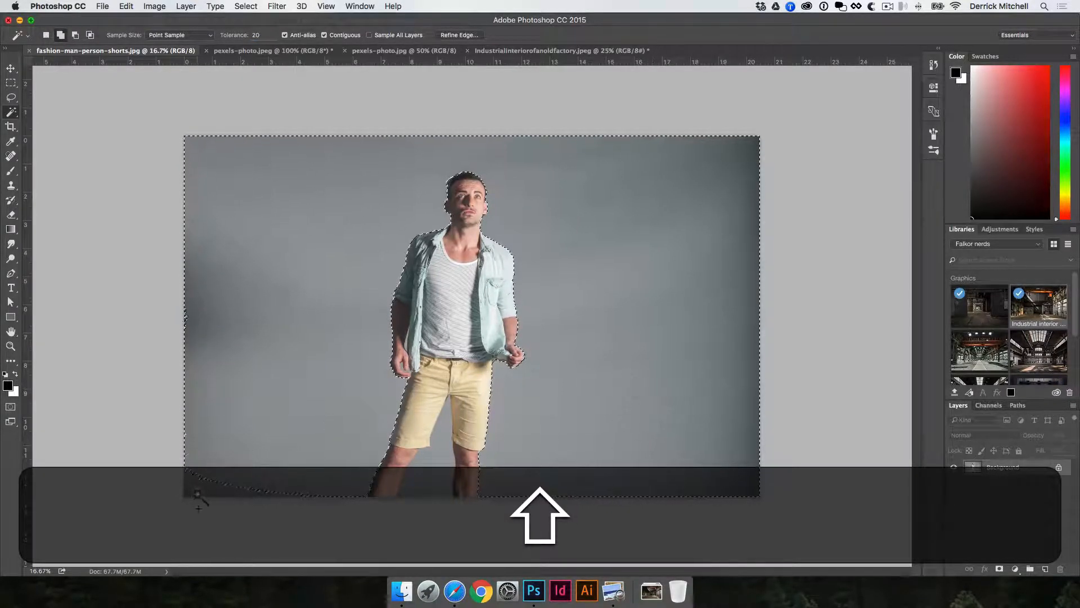
shift+click(198, 490)
key(super+space)
click(437, 314)
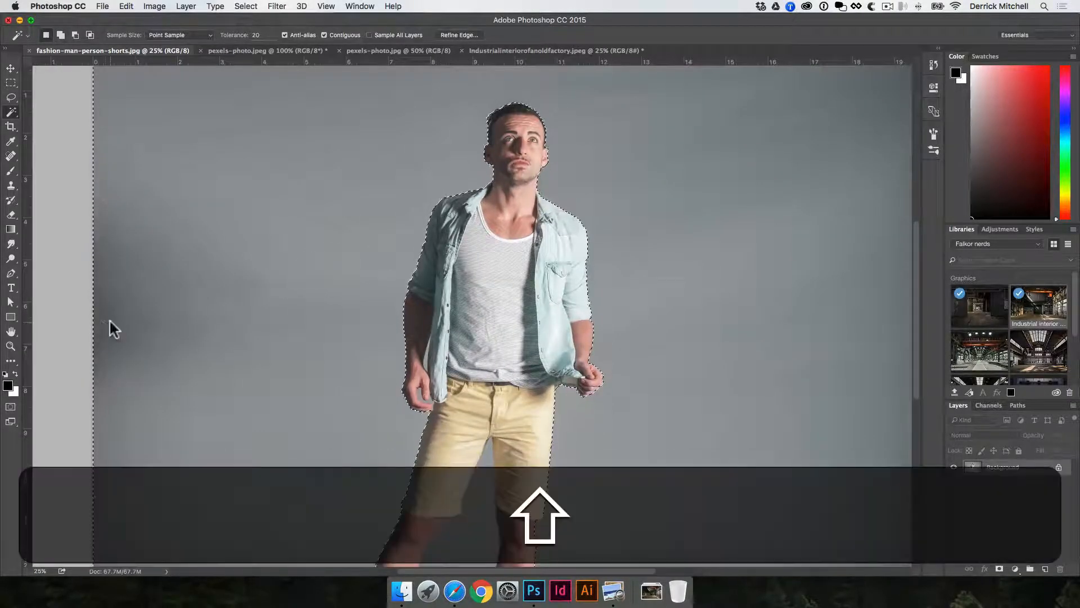
shift+click(109, 318)
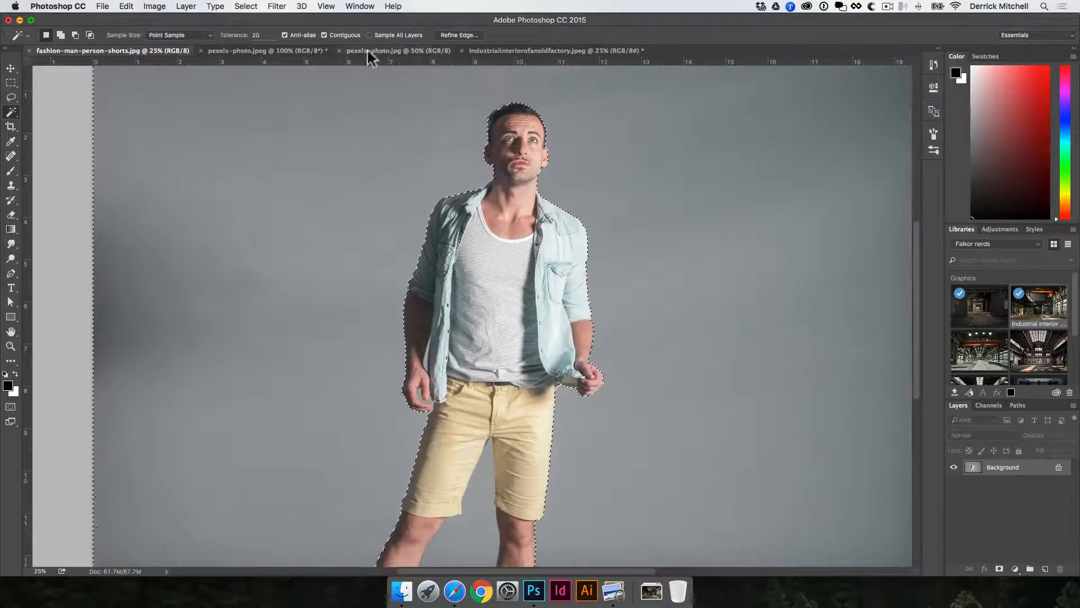
Invert the selection so the model is selected.
click(245, 6)
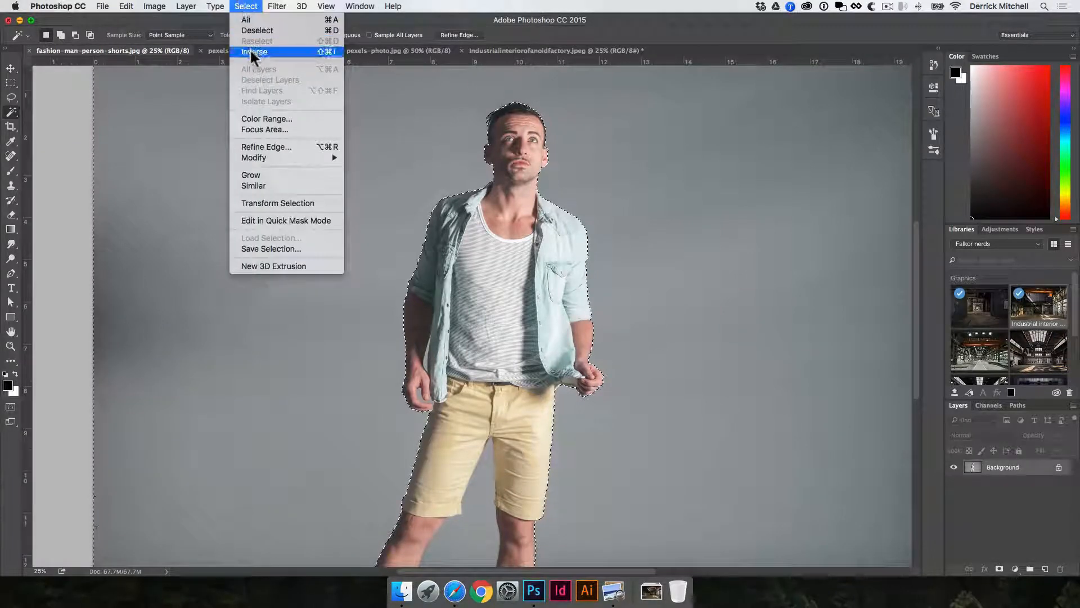
click(250, 52)
key(space)
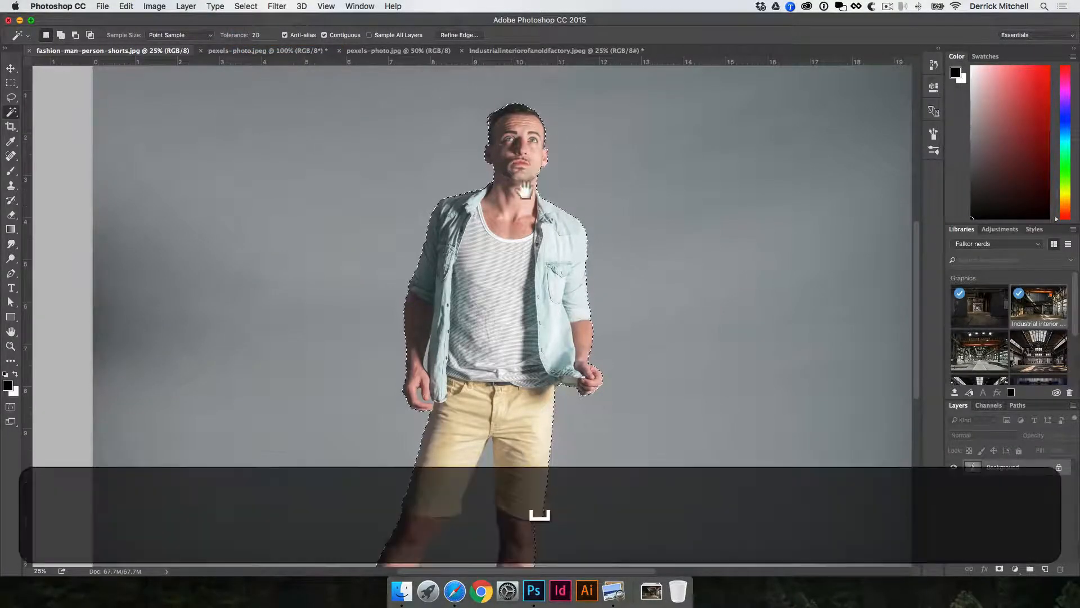
alt+click(531, 191)
alt+click(532, 193)
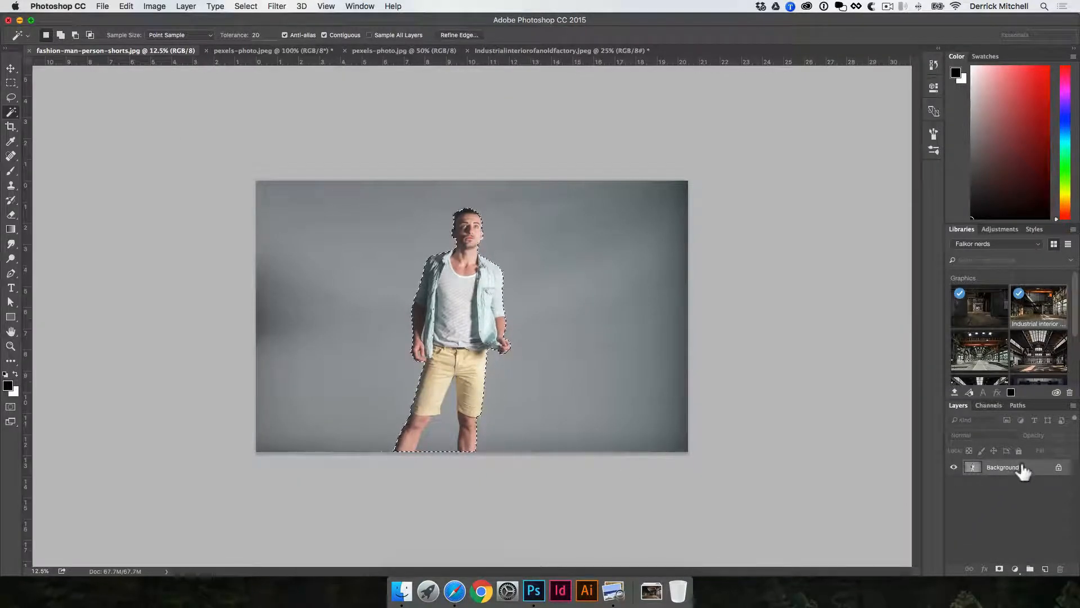
Copy the model to a new layer and drag it into the factory image.
key(super+j)
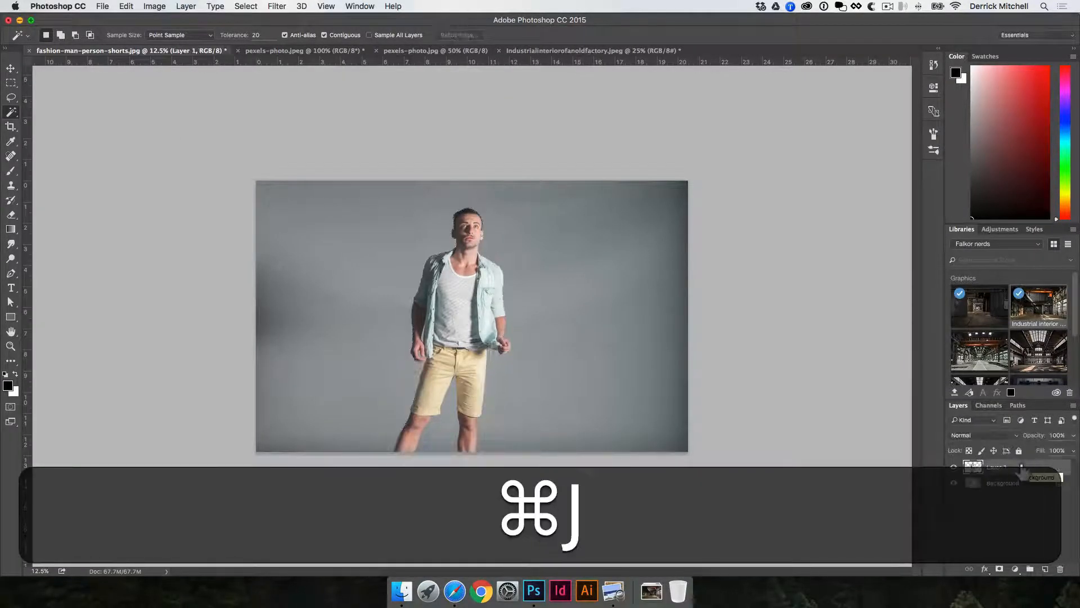
key(v)
drag(448, 315, 376, 362)
key(v)
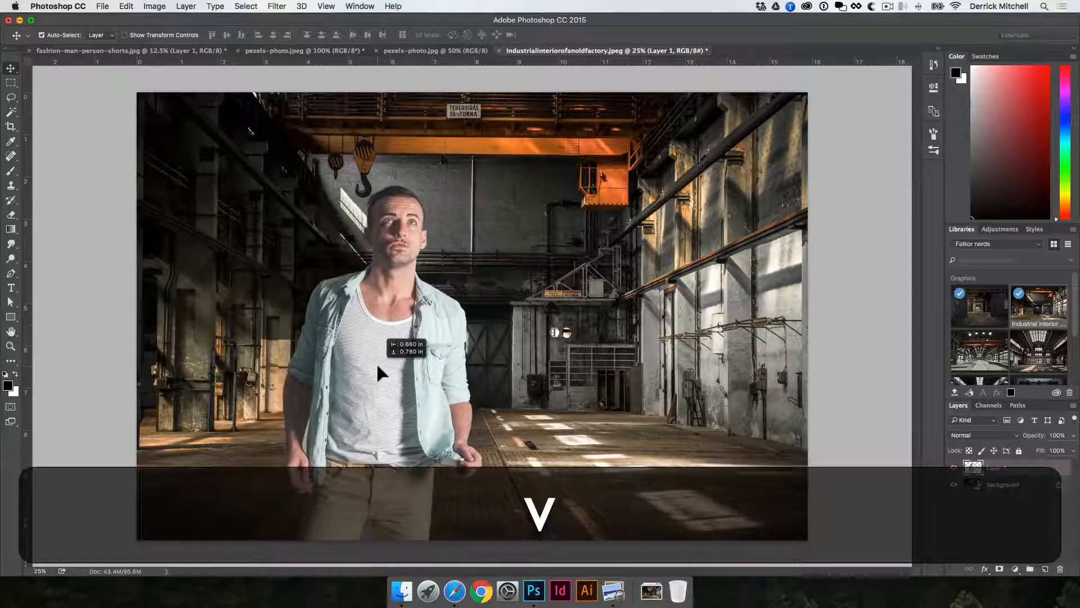
Scale the model down with a transform and commit it, placing him left of centre on the floor.
key(shift+super+t)
drag(631, 133, 533, 211)
key(Return)
key(v)
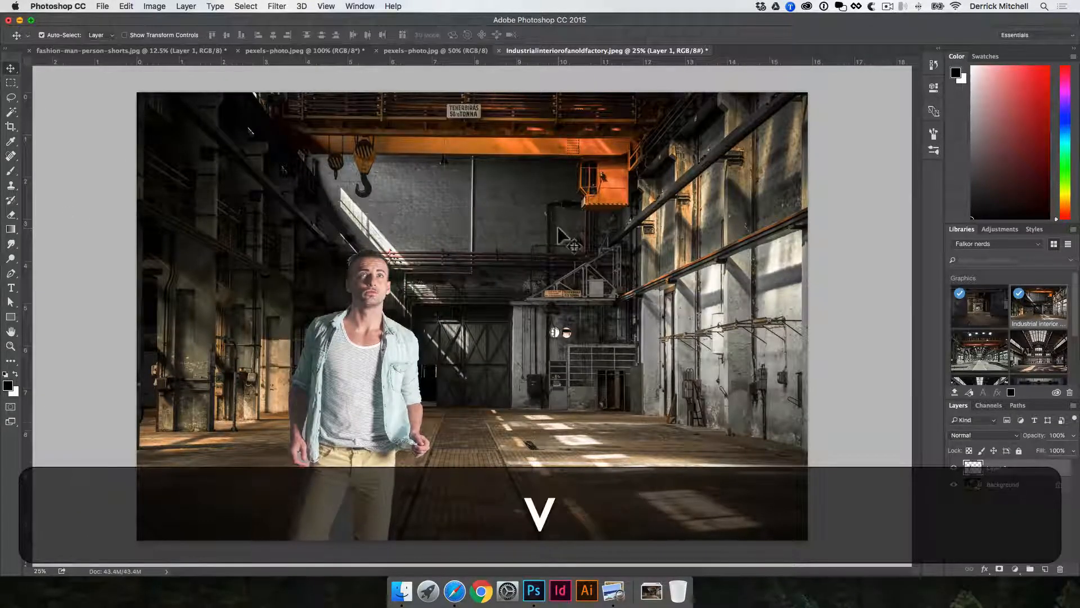
key(space)
super+click(344, 521)
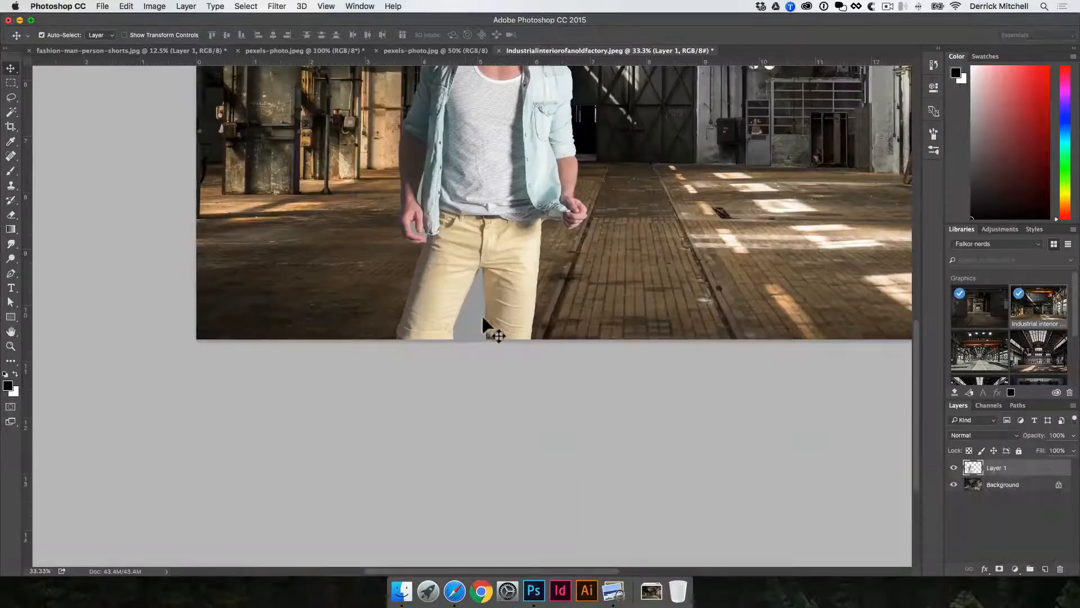
key(space)
alt+click(413, 231)
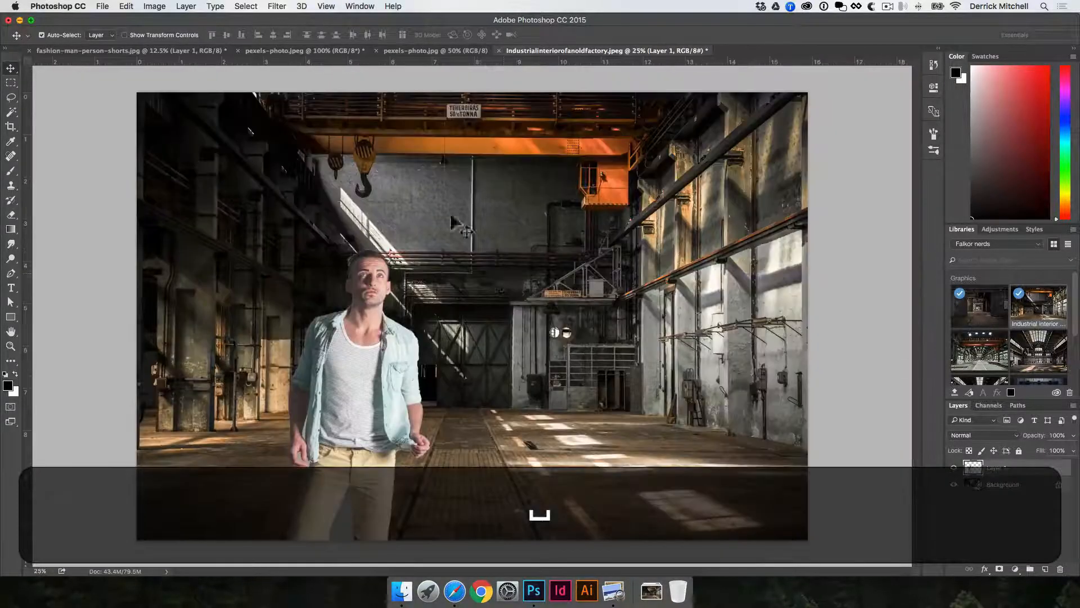
Zoom in on the composited model's head to inspect his cut-out edges against the factory background.
key(space)
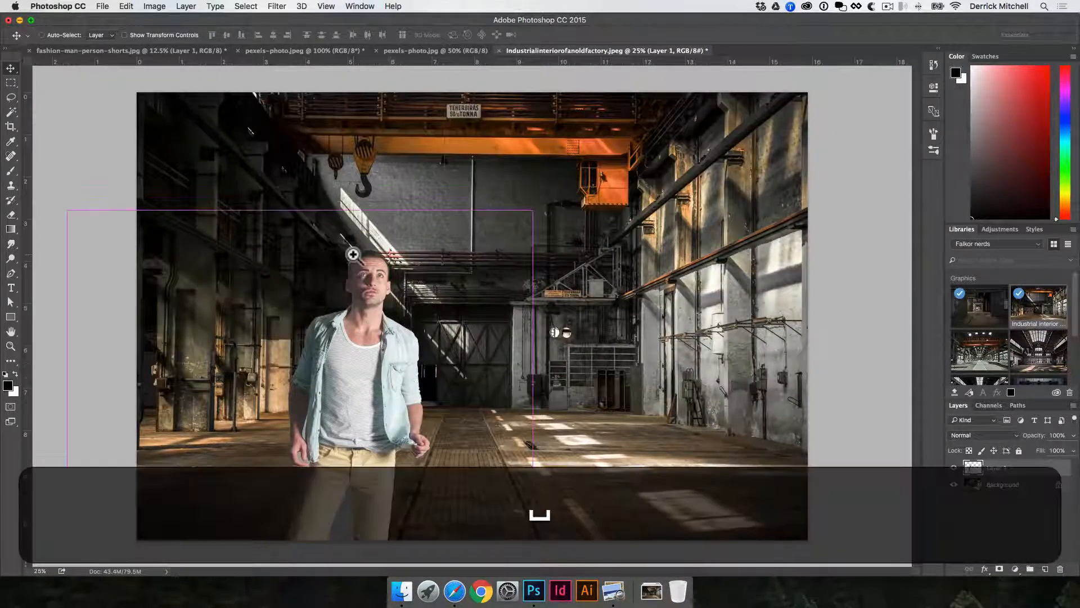
drag(356, 259, 463, 326)
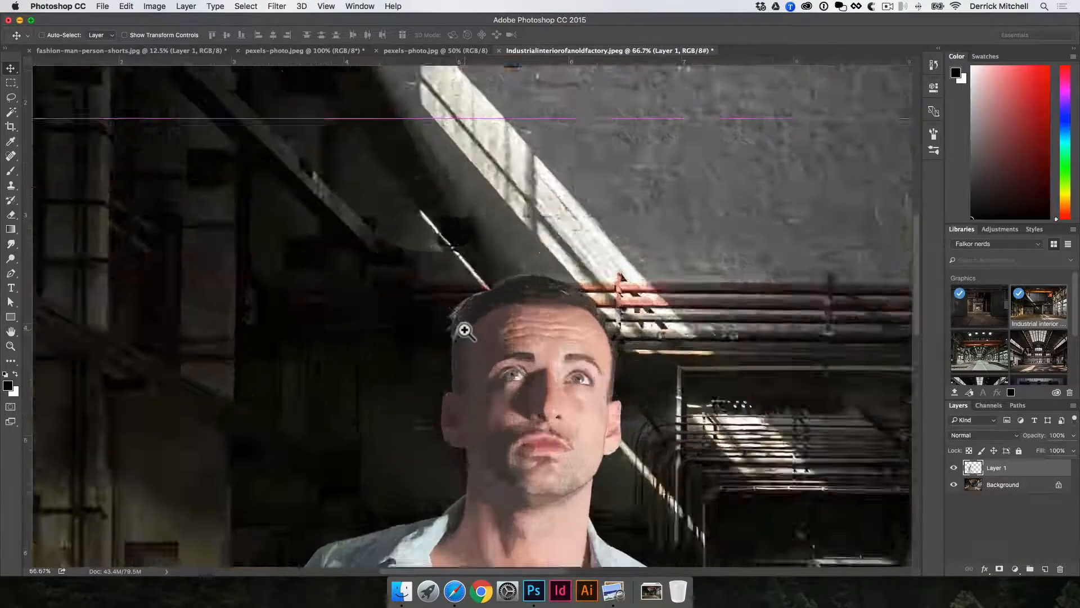
key(super+0)
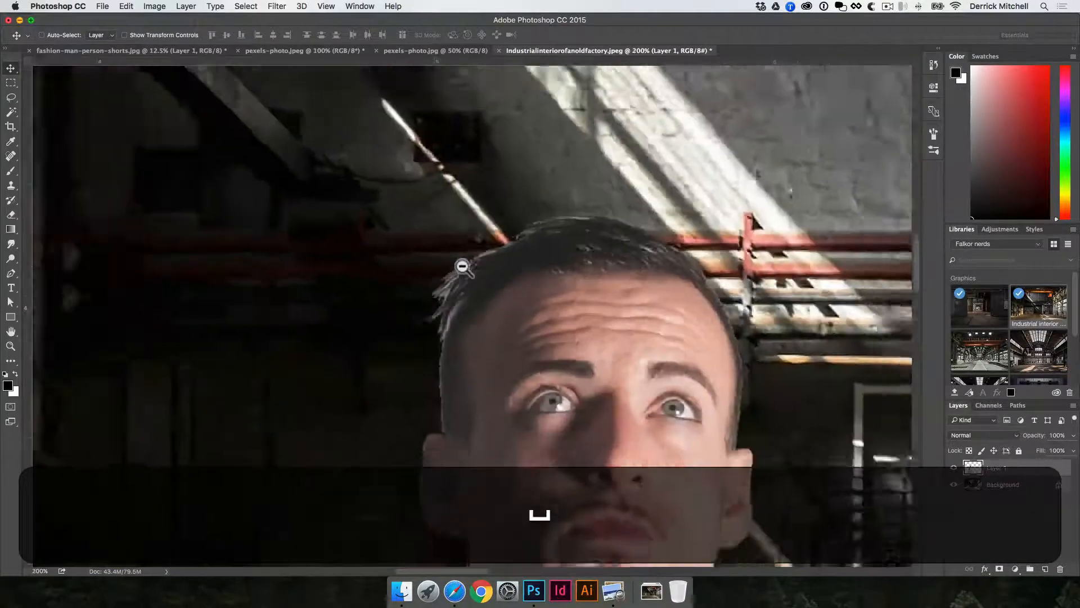
key(alt+super+v)
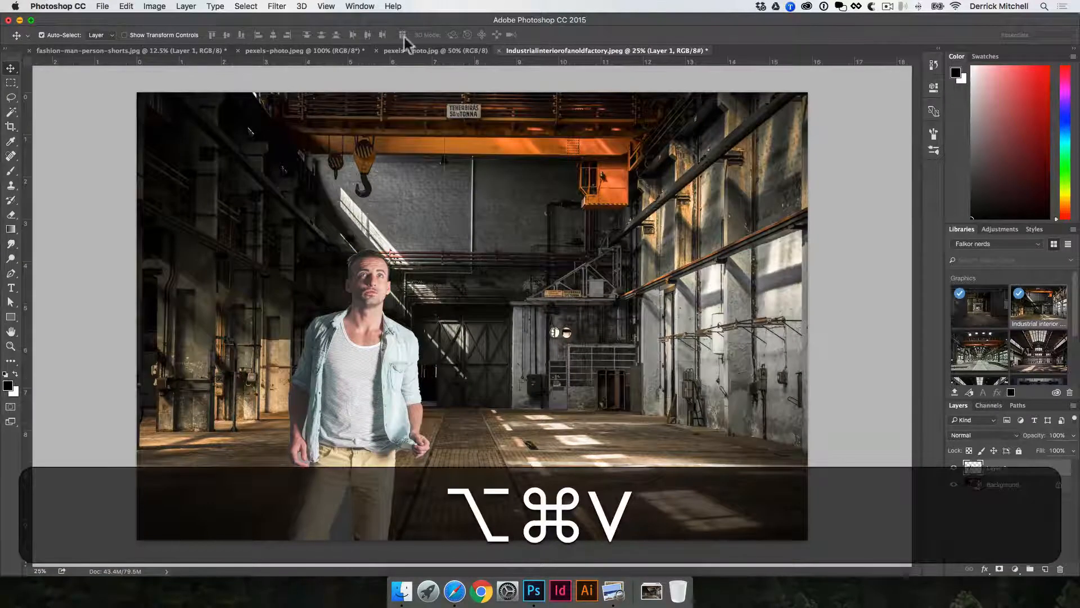
Switch to the model's source photo and delete the copied model layer there.
click(329, 51)
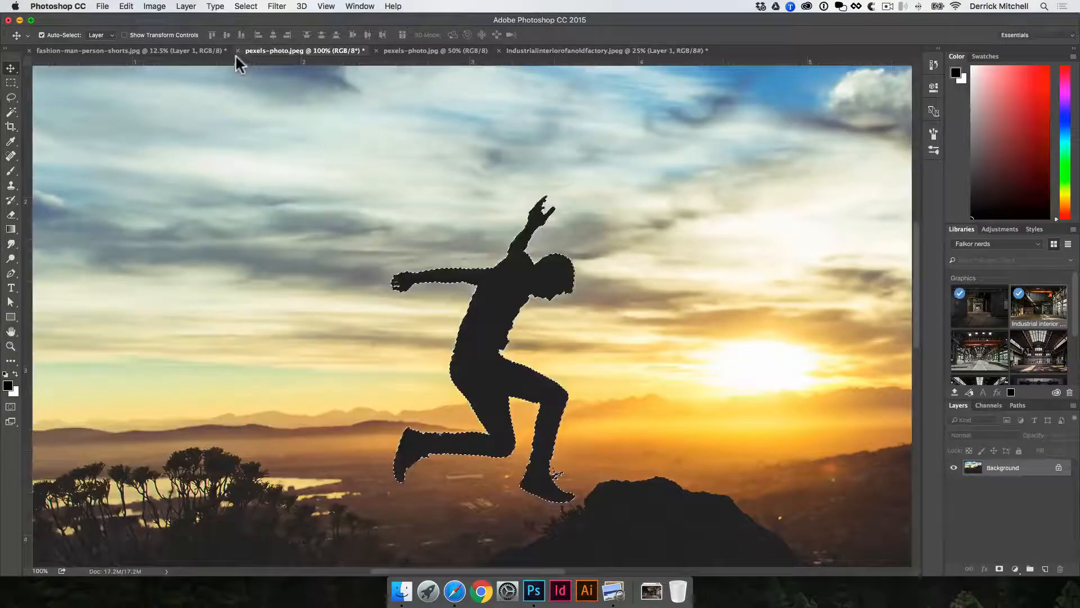
click(153, 50)
key(v)
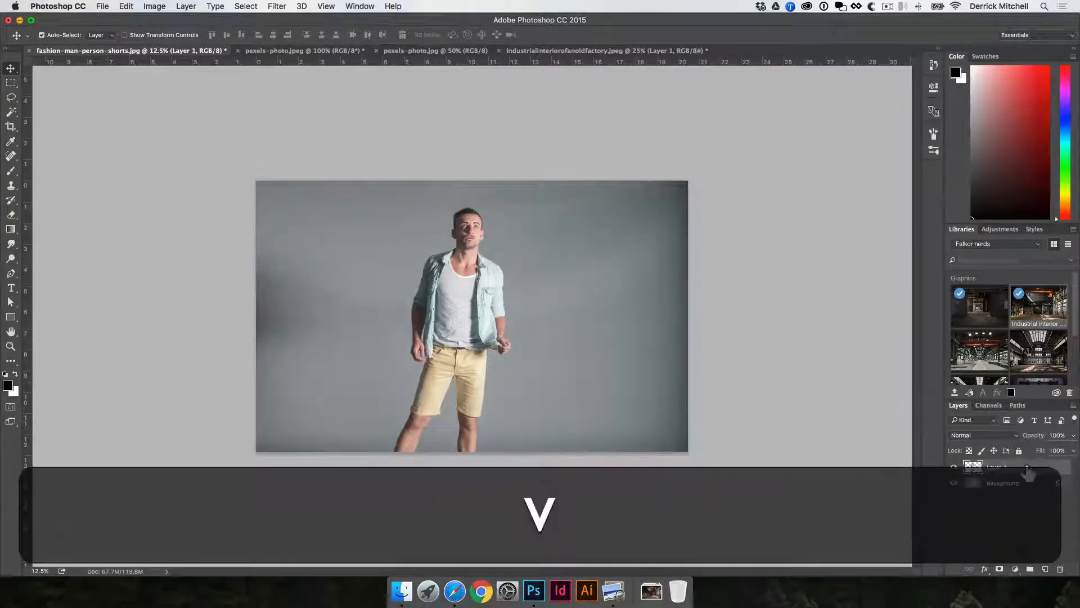
key(BackSpace)
key(v)
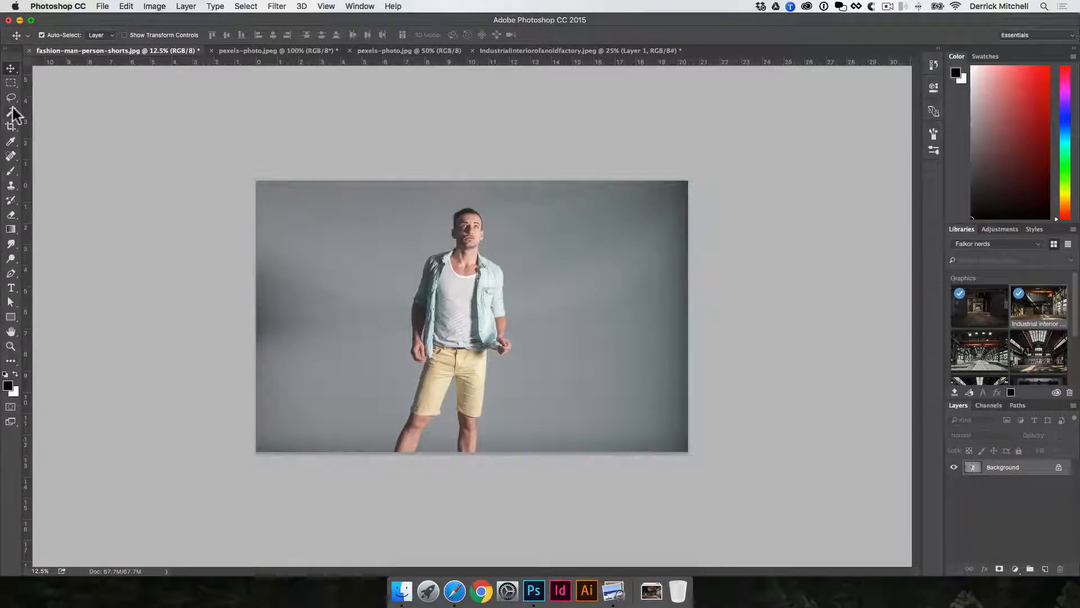
Draw a freehand Lasso selection around the gap between the model's left arm and torso.
key(l)
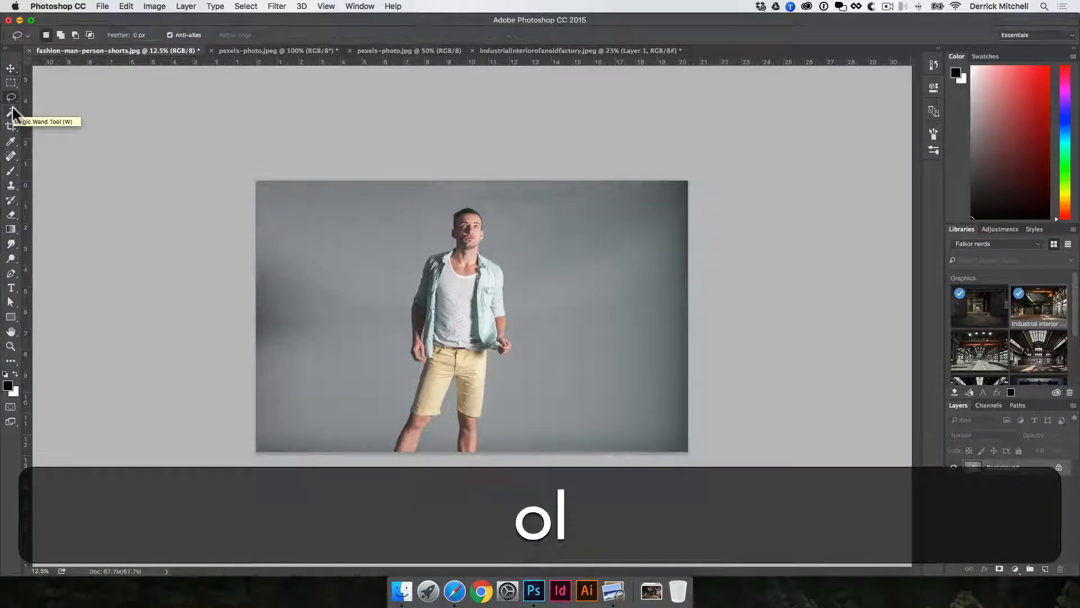
click(12, 99)
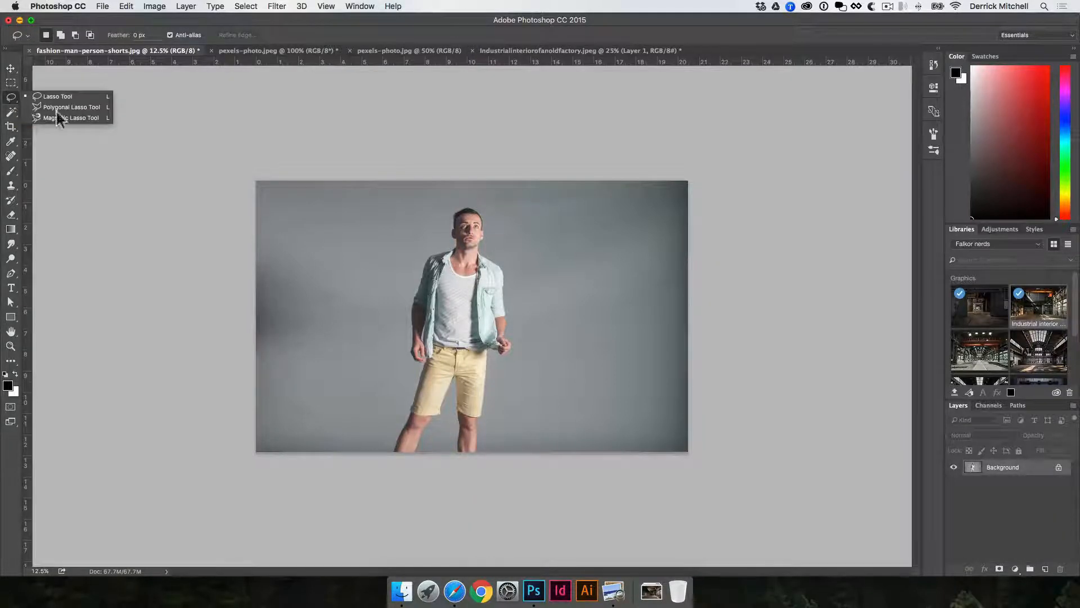
key(space)
super+click(471, 340)
super+click(378, 313)
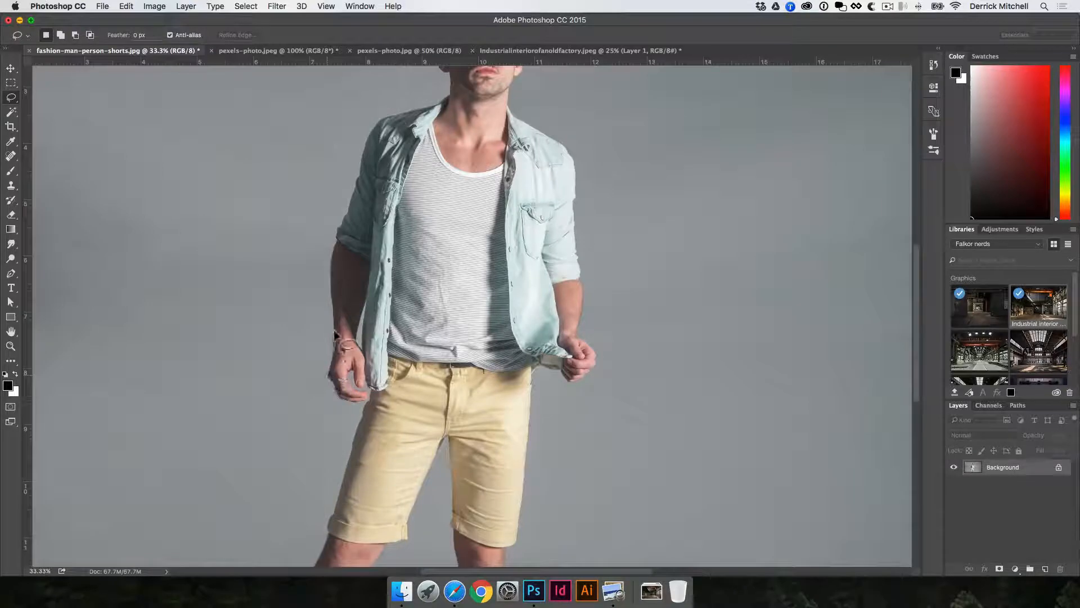
drag(334, 262, 363, 185)
mouse_move(431, 173)
mouse_down()
mouse_move(473, 359)
mouse_move(383, 388)
mouse_up()
super+click(379, 327)
super+click(380, 327)
drag(353, 295, 528, 236)
super+click(451, 203)
super+click(444, 187)
drag(429, 178, 573, 399)
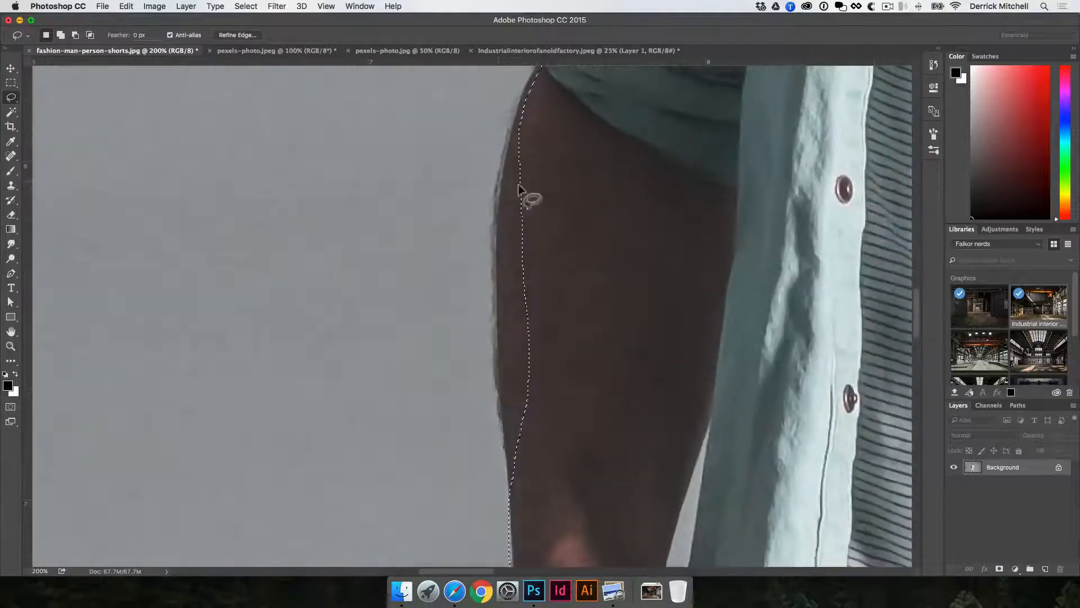
Add to and subtract from the Lasso selection along the arm's edge, then deselect it.
key(shift)
mouse_move(504, 207)
mouse_down()
mouse_move(543, 299)
mouse_move(478, 309)
mouse_up()
key(alt)
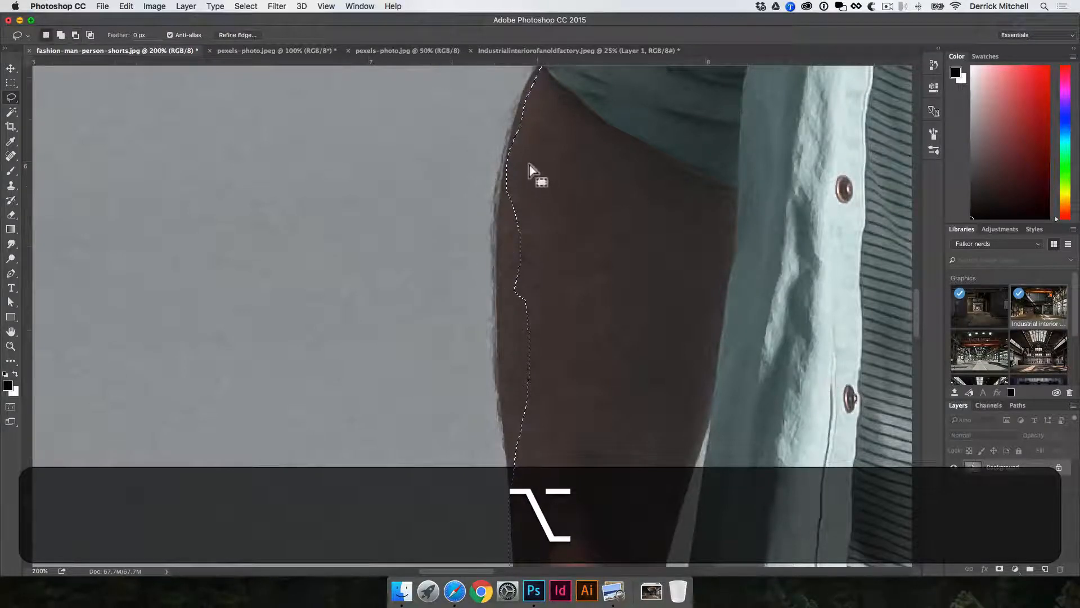
key(shift)
mouse_move(515, 151)
mouse_down()
mouse_move(495, 317)
mouse_move(500, 335)
mouse_move(540, 360)
mouse_up()
key(space)
drag(595, 294, 590, 152)
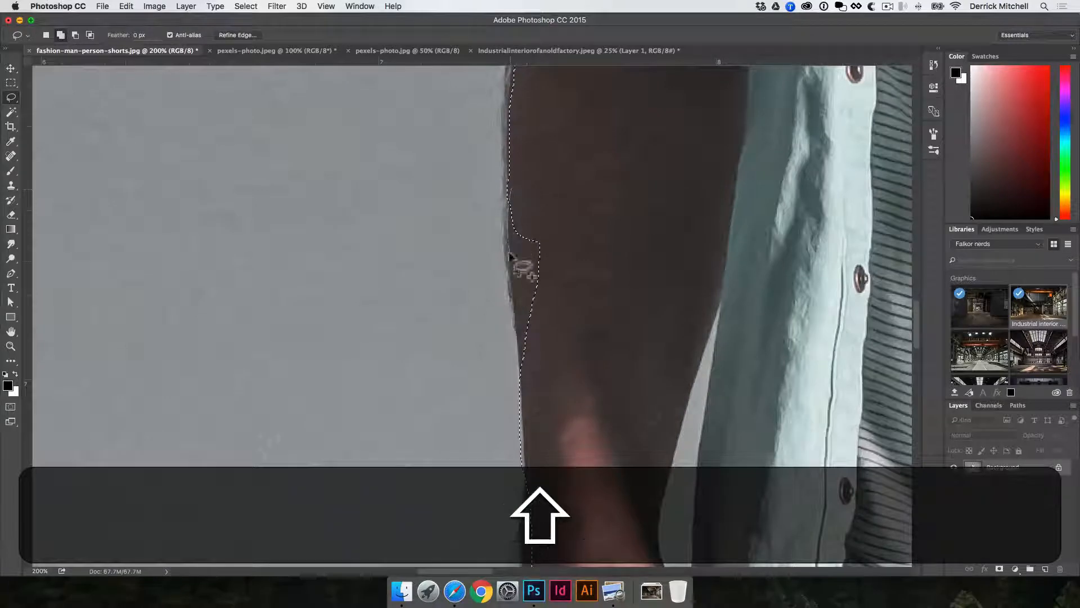
key(space)
drag(612, 280, 587, 160)
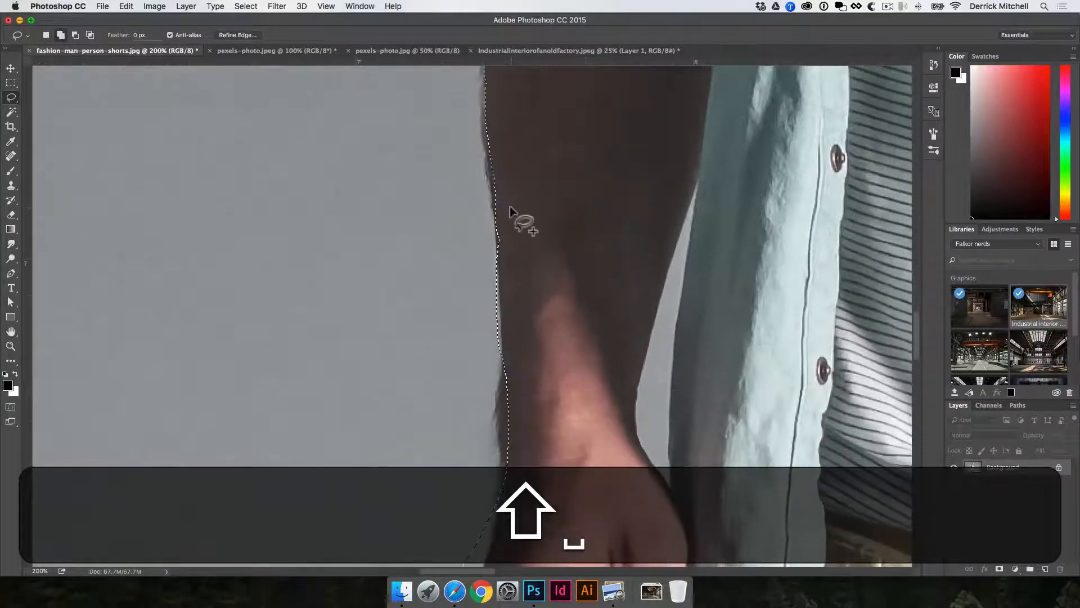
alt+click(576, 197)
alt+click(575, 197)
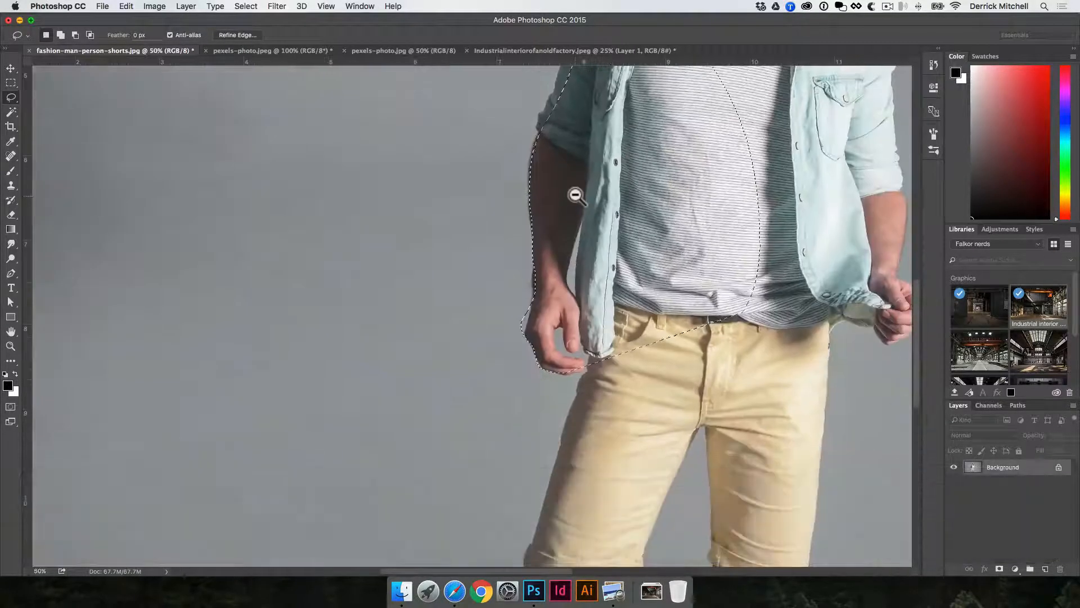
alt+click(572, 193)
alt+click(571, 193)
key(v)
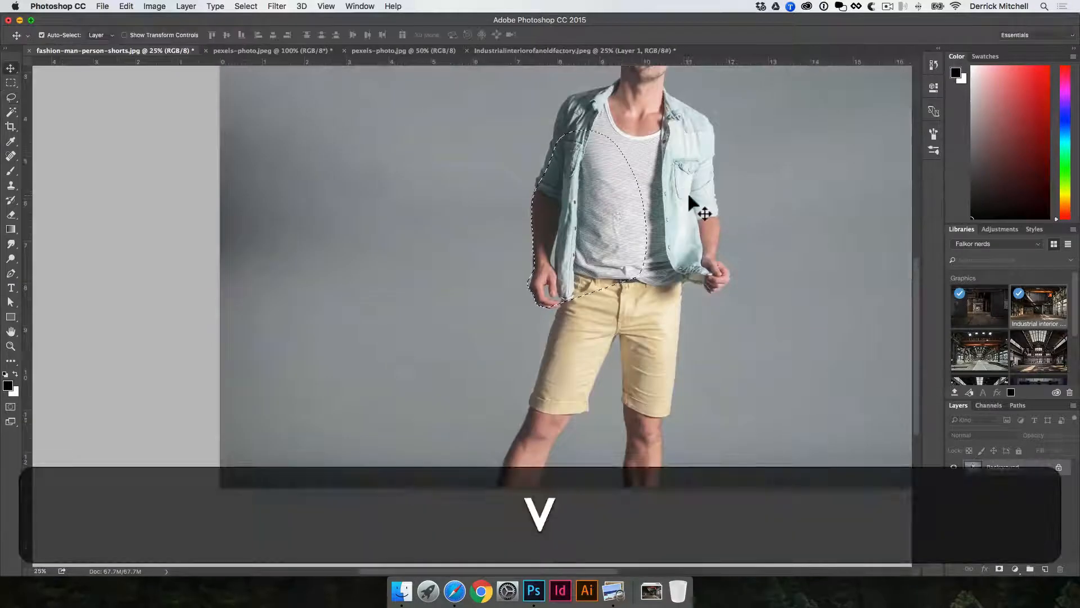
key(super+v)
key(super+d)
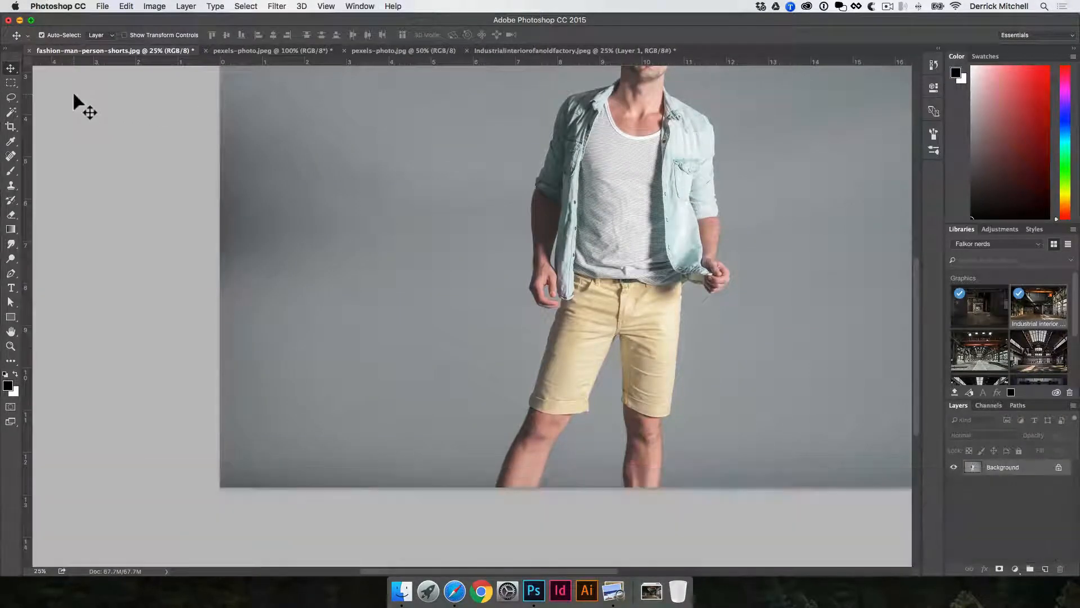
Draw a Polygonal Lasso selection in the grey background and deselect it.
key(l)
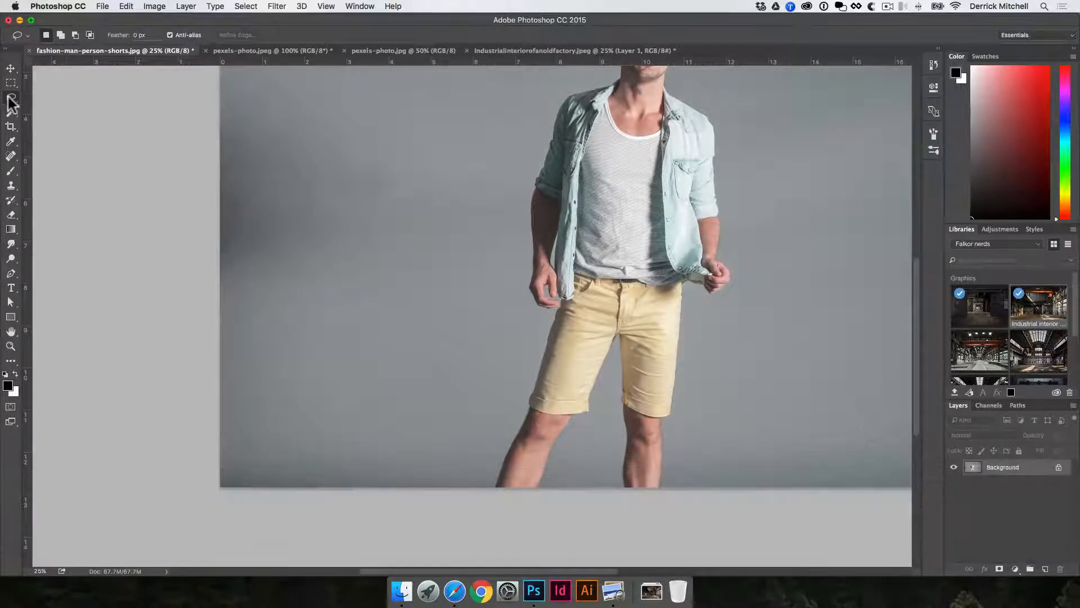
drag(11, 100, 58, 104)
click(474, 263)
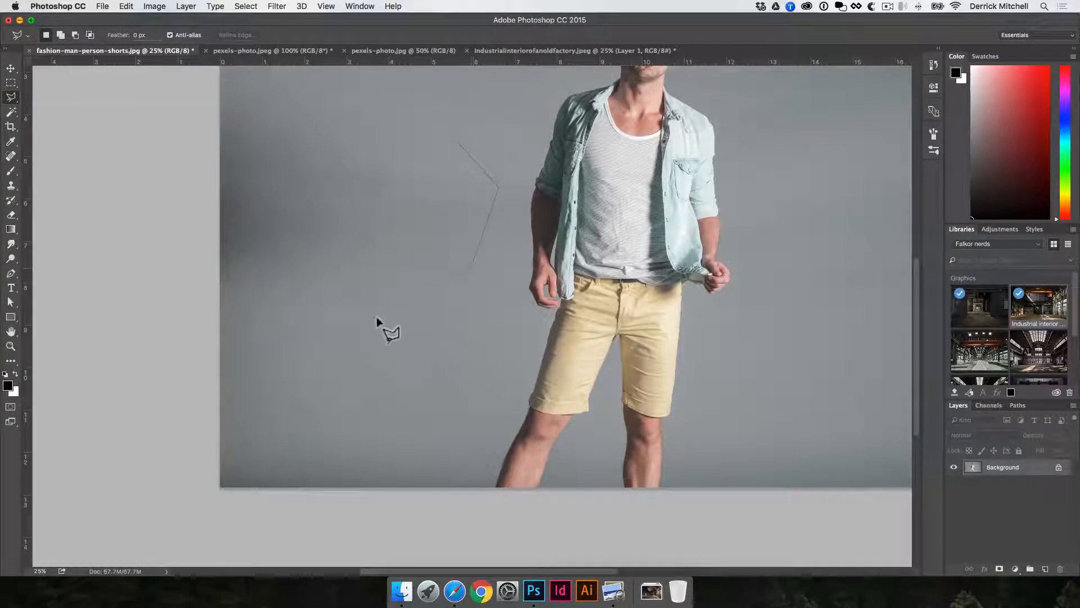
click(291, 116)
click(387, 89)
drag(388, 90, 437, 117)
key(super+d)
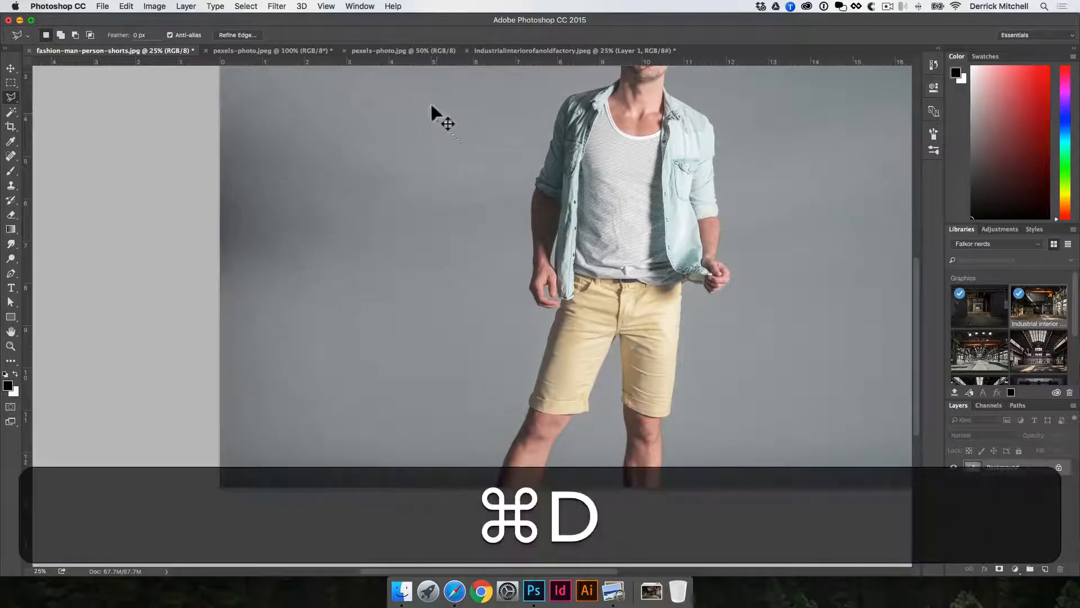
click(504, 128)
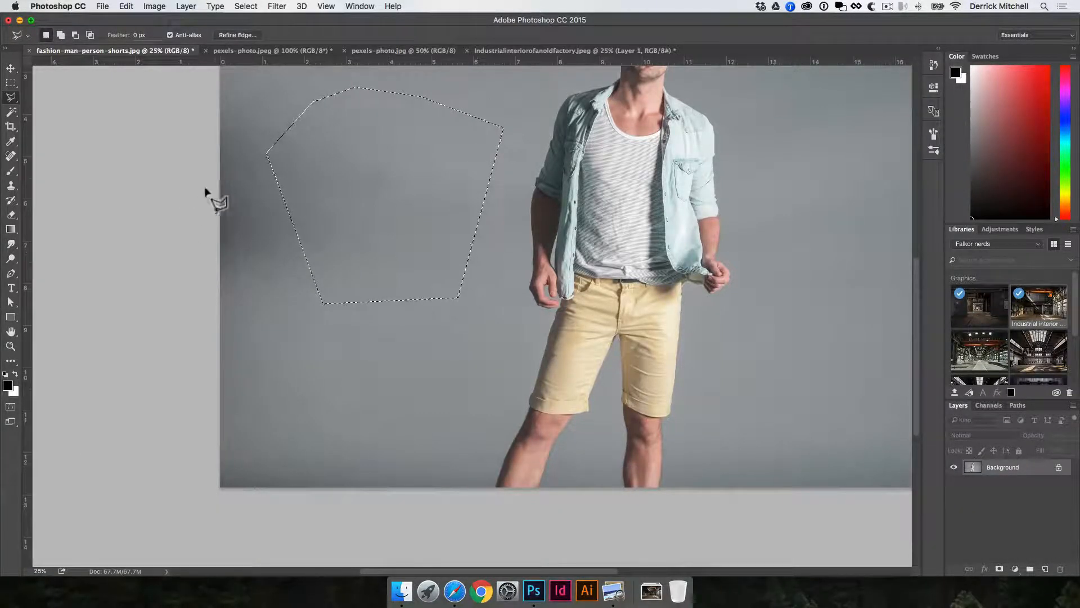
key(super+d)
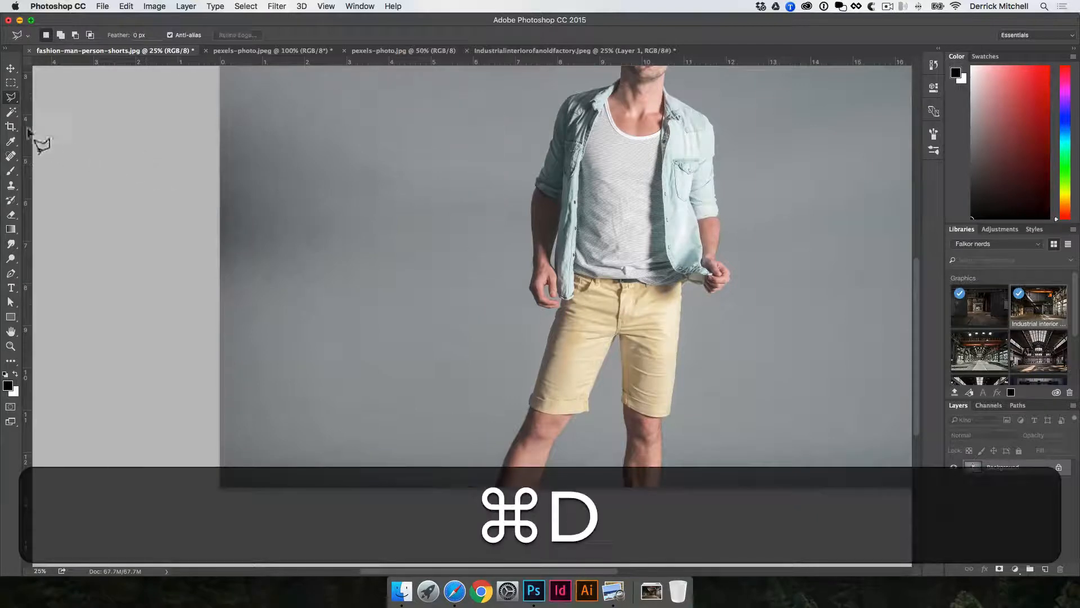
Trace around the model's left hand with the Magnetic Lasso, then deselect.
drag(11, 96, 59, 123)
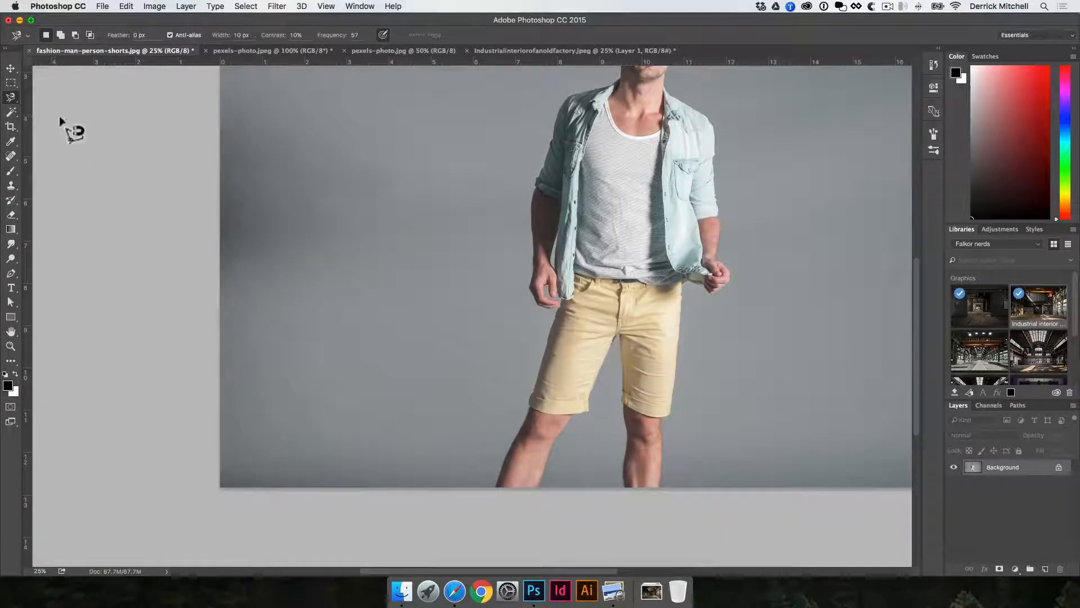
key(space)
super+click(577, 282)
super+click(576, 282)
super+click(576, 281)
super+click(576, 280)
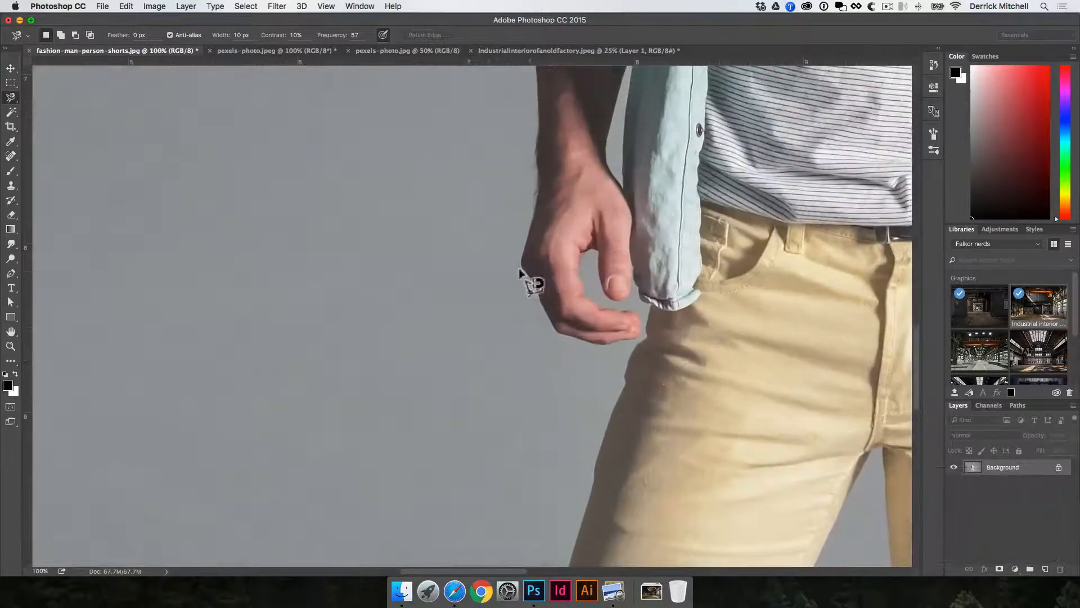
super+click(526, 290)
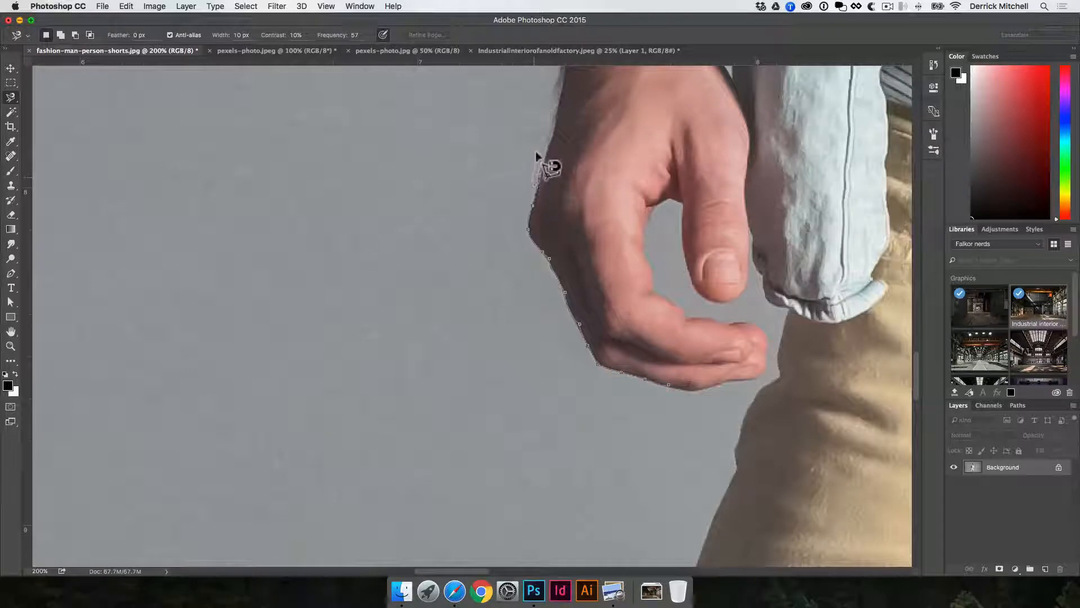
key(space)
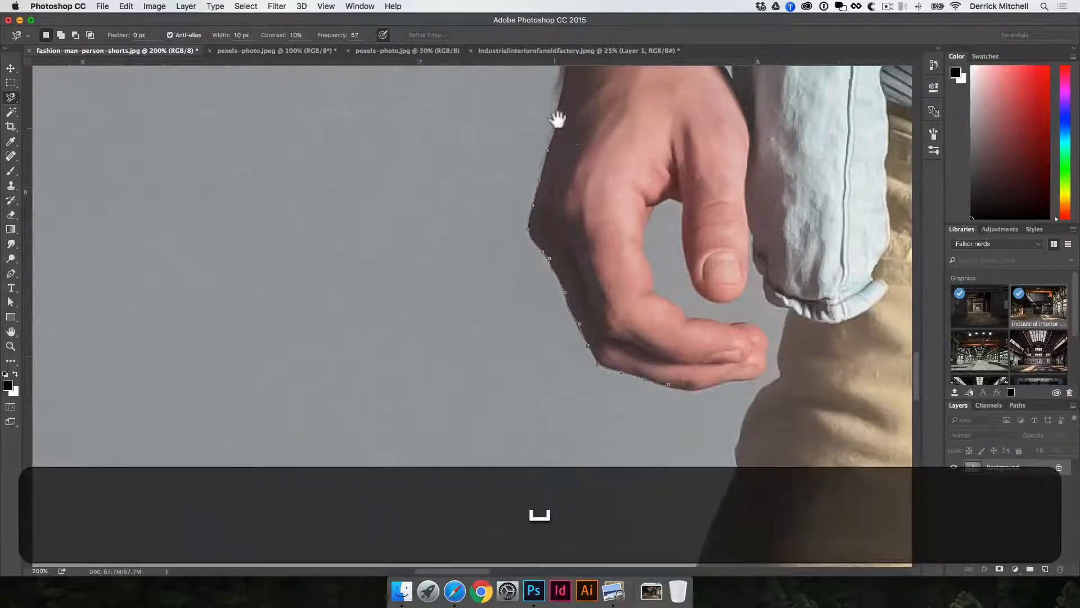
drag(557, 113, 499, 265)
key(super+minus)
key(super+minus)
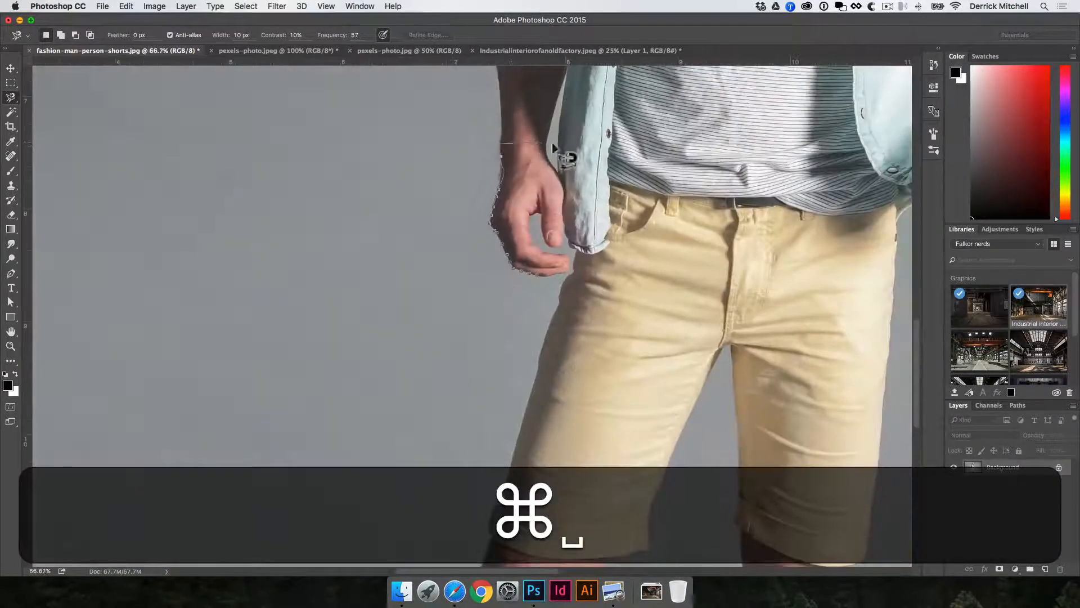
key(super+d)
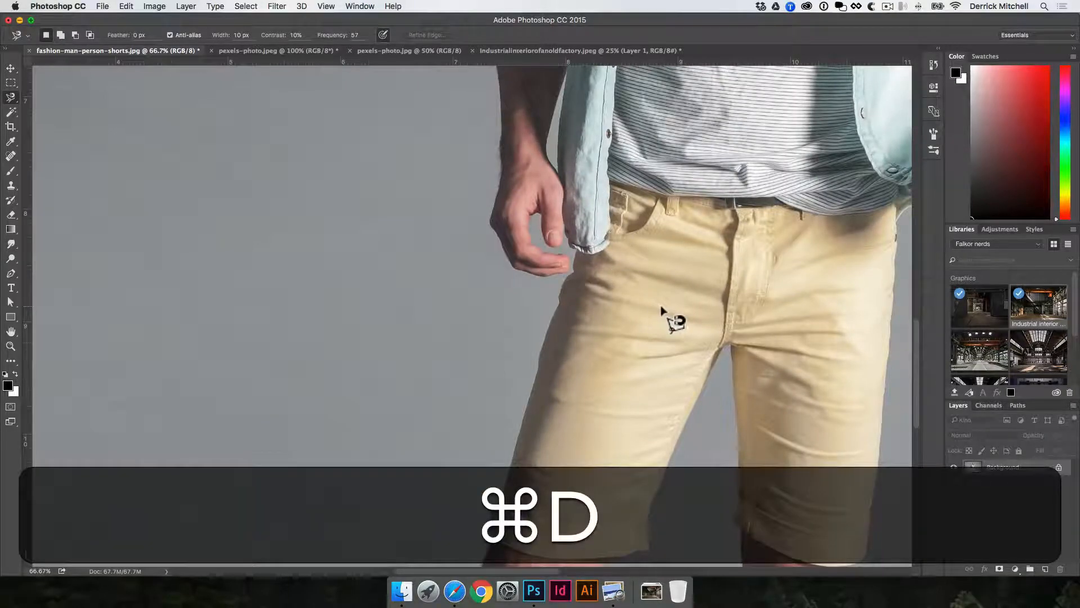
key(v)
key(space)
alt+click(518, 218)
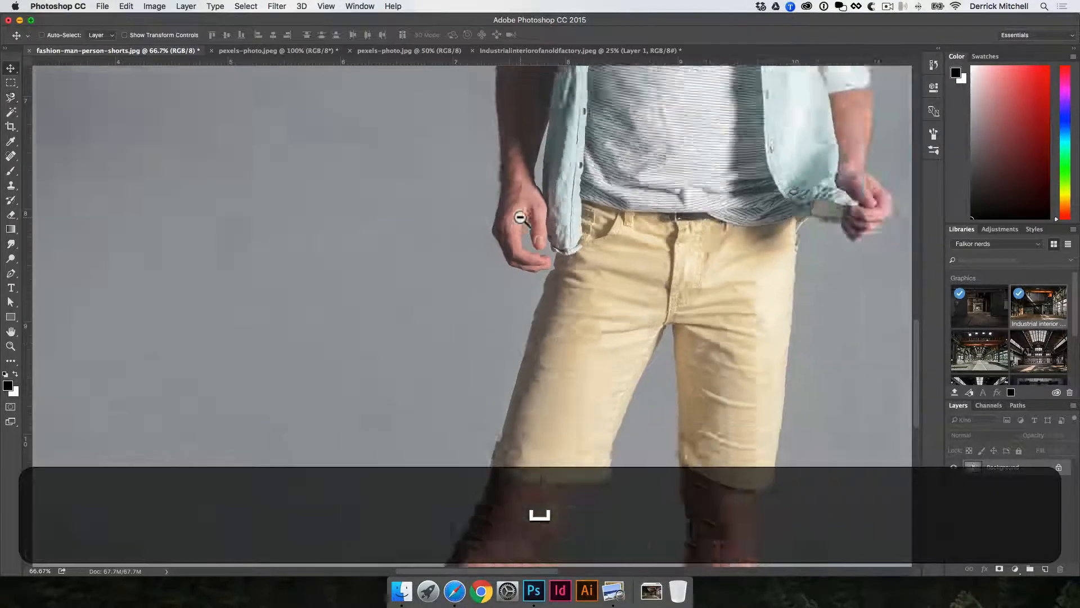
alt+click(518, 218)
alt+click(518, 218)
key(space)
drag(558, 221, 477, 352)
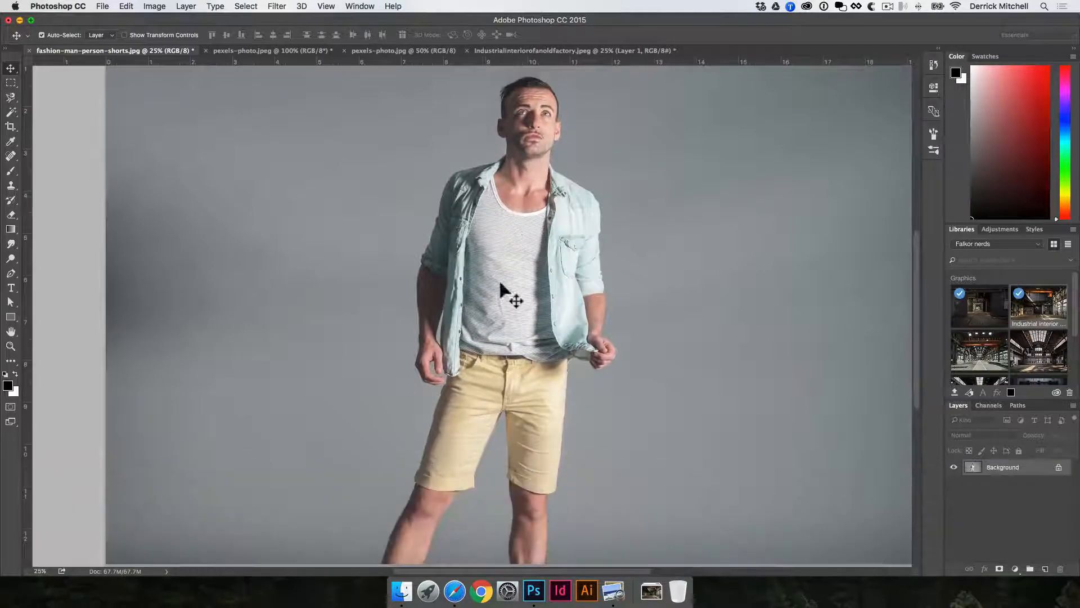
Switch to the hiker photo and select the hiker with the Quick Selection tool.
click(412, 50)
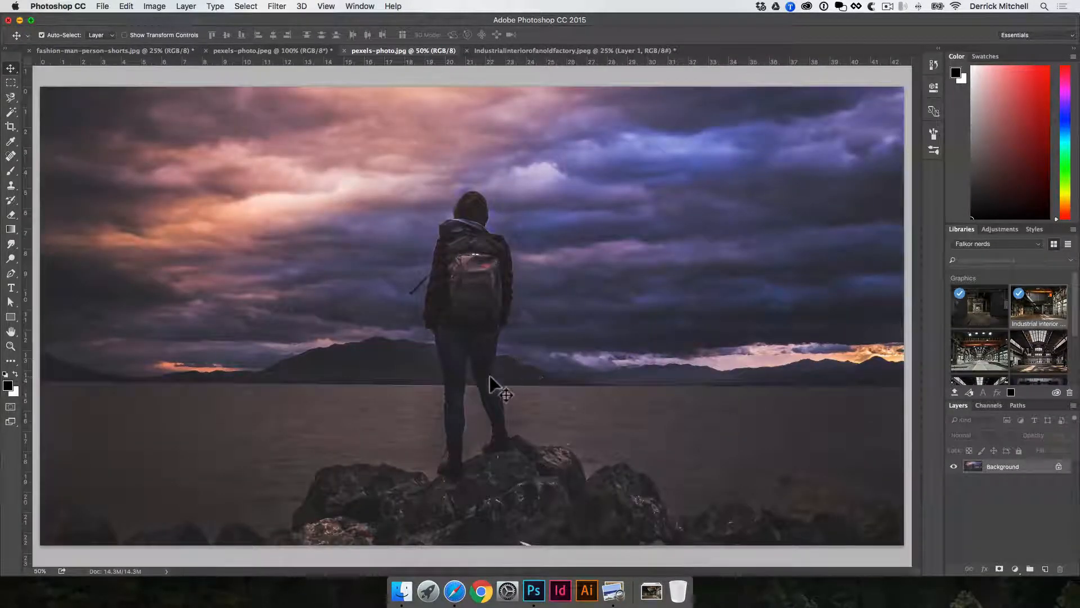
key(space)
click(14, 97)
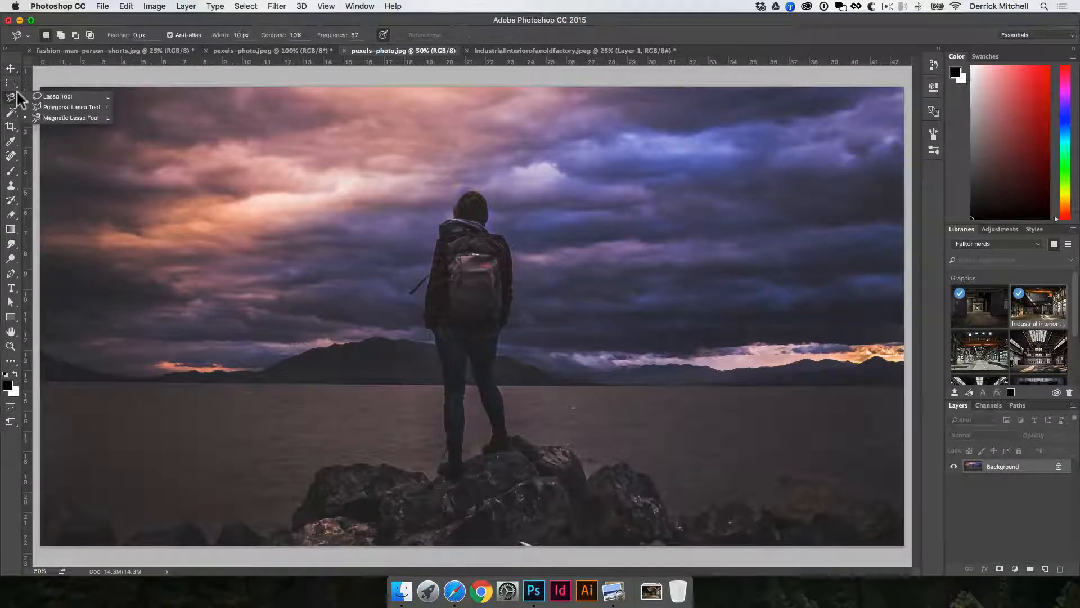
key(w)
click(12, 115)
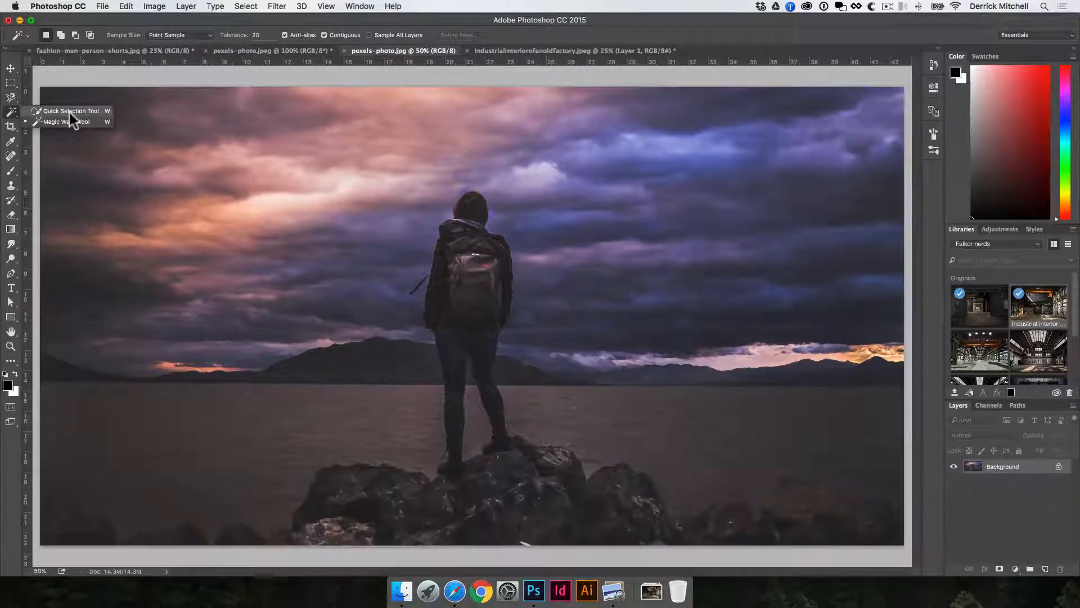
click(70, 113)
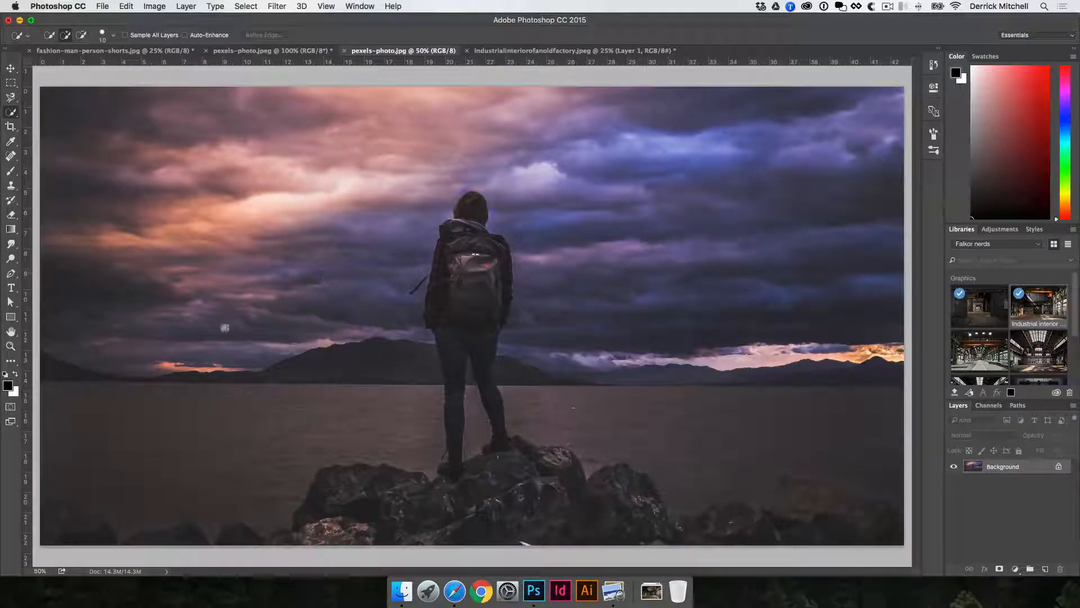
drag(437, 290, 448, 324)
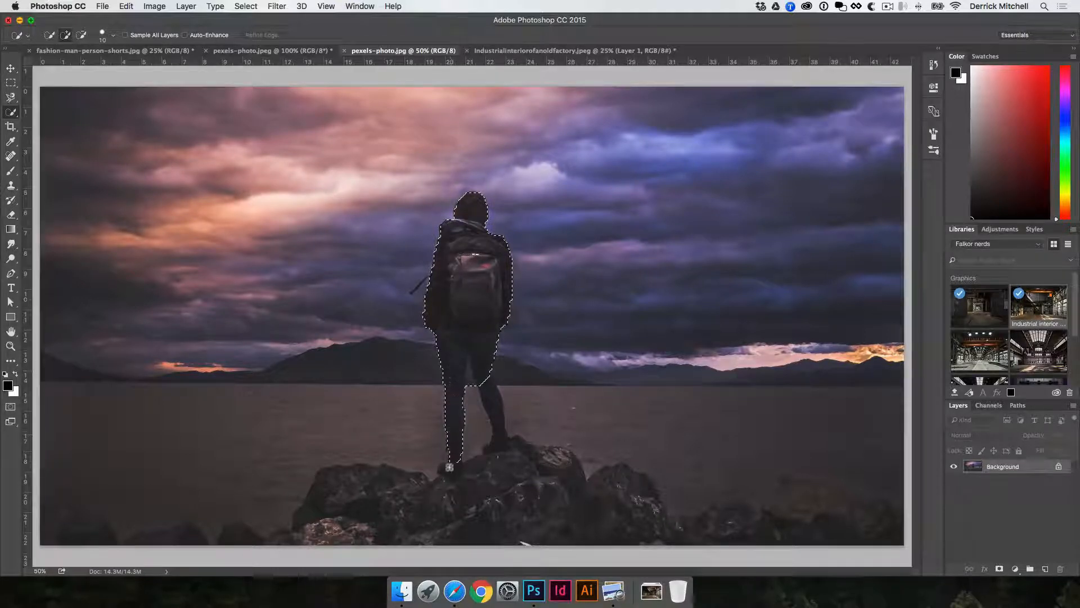
Extend the Quick Selection down the hiker's legs and feet.
drag(449, 467, 448, 471)
drag(479, 384, 499, 430)
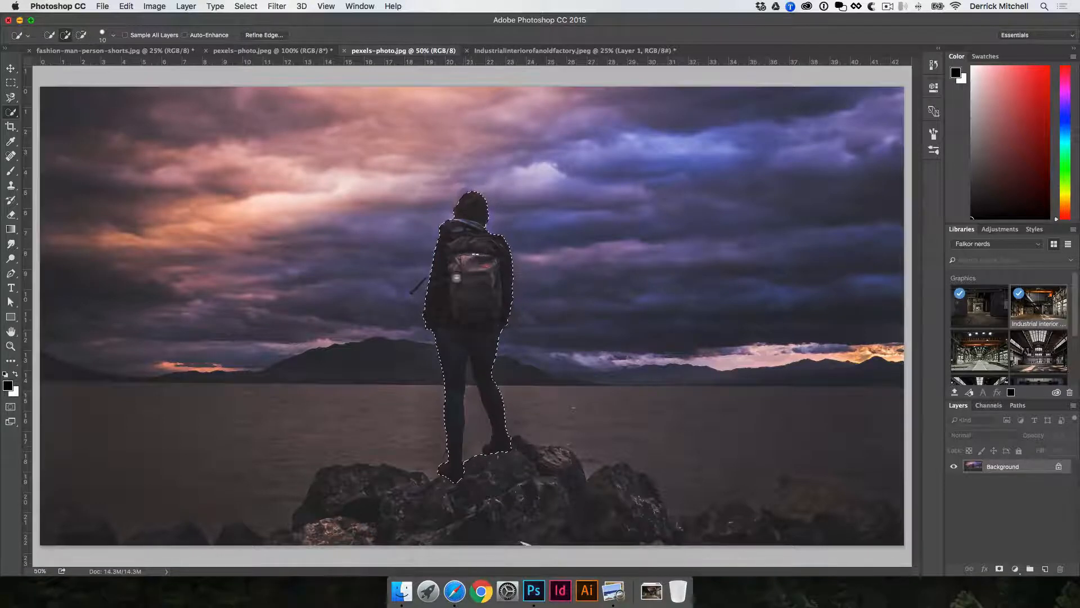
Zoom in and refine the hiker selection along the head, shoulders and backpack edges, then zoom back out.
key(alt)
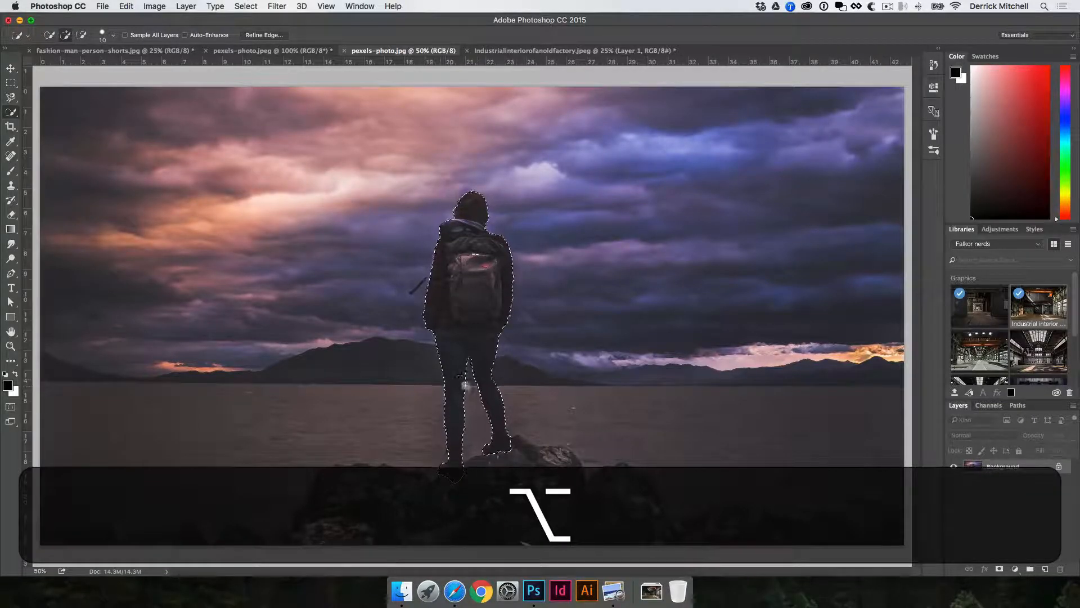
key(super+space)
click(490, 231)
click(415, 318)
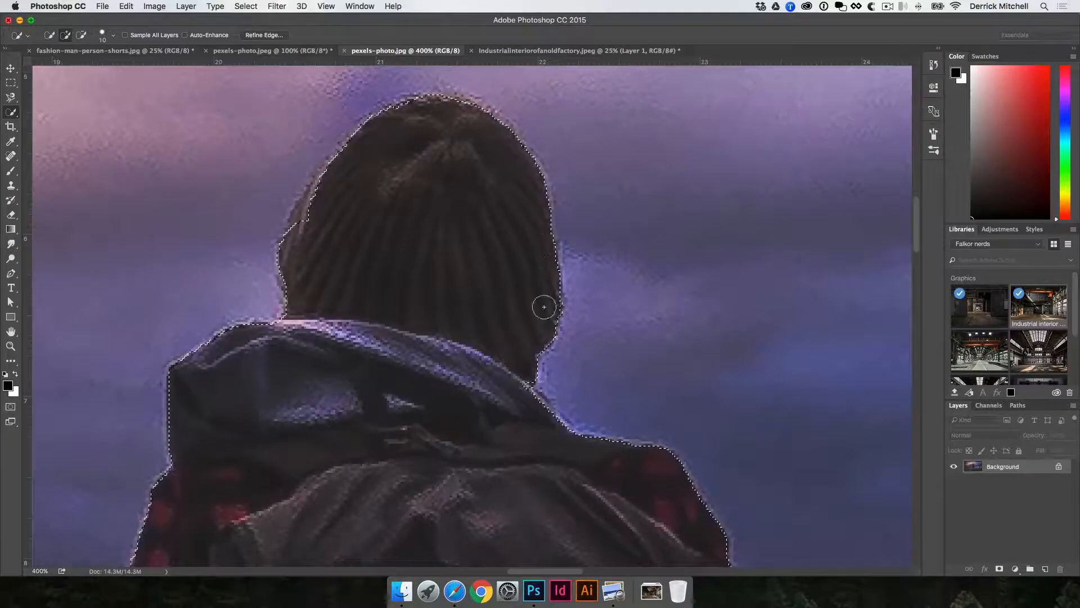
key(space)
drag(504, 326, 731, 192)
alt+click(606, 384)
drag(590, 344, 591, 302)
scroll(591, 302, down, 5)
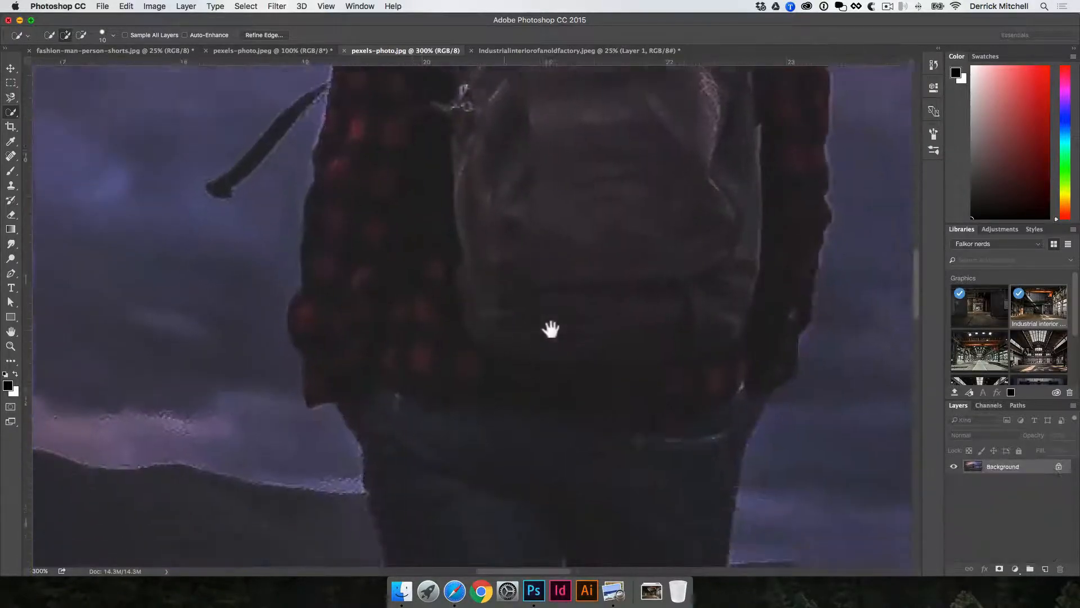
scroll(441, 261, up, 4)
key(space)
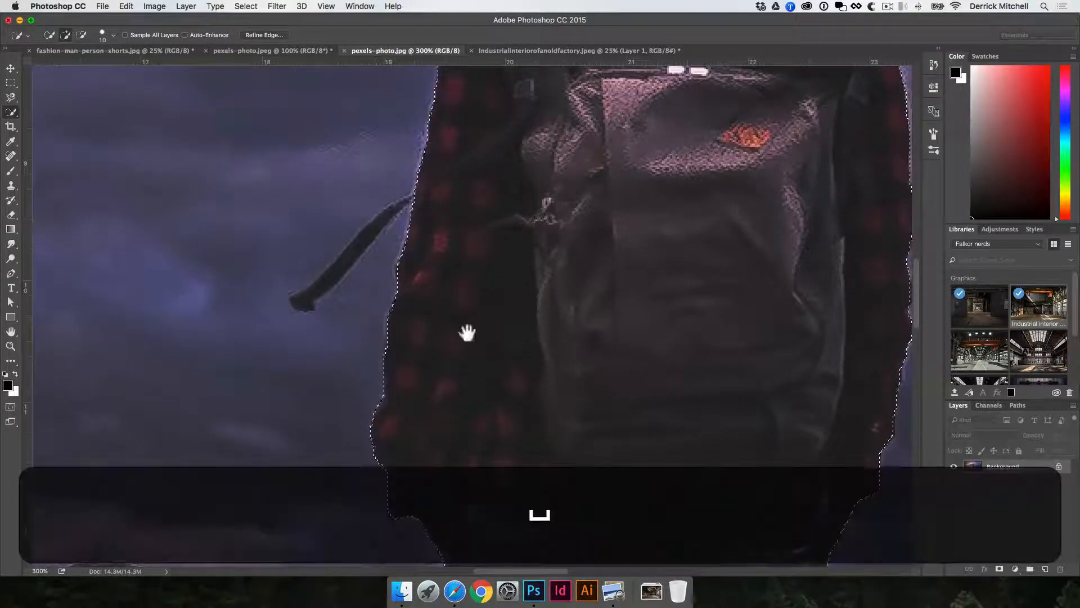
alt+click(564, 275)
alt+click(567, 282)
drag(604, 376, 605, 315)
scroll(604, 326, down, 2)
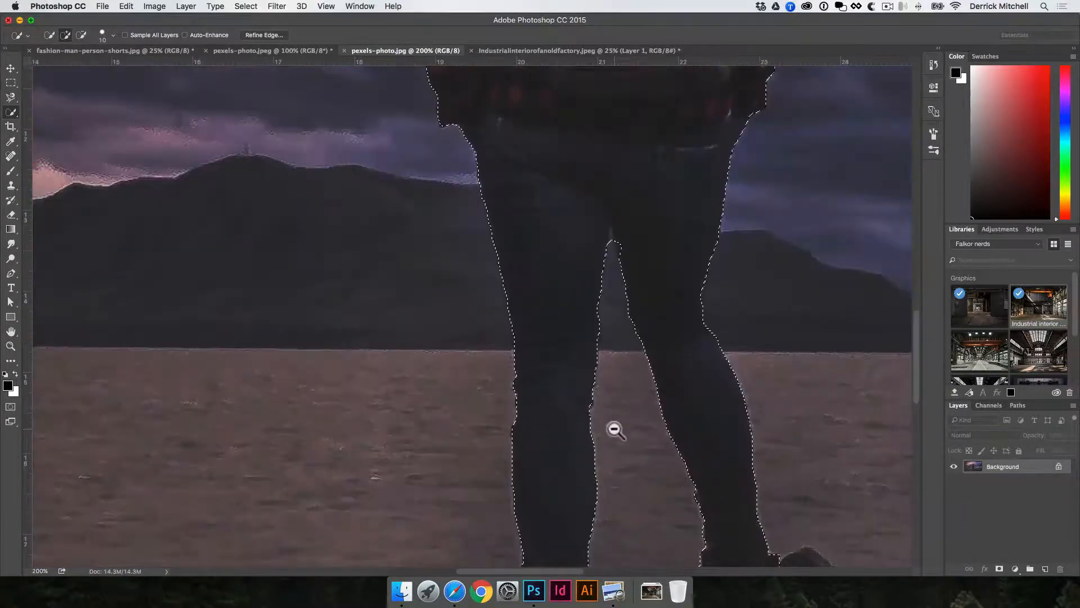
alt+click(612, 431)
alt+click(610, 434)
alt+click(610, 434)
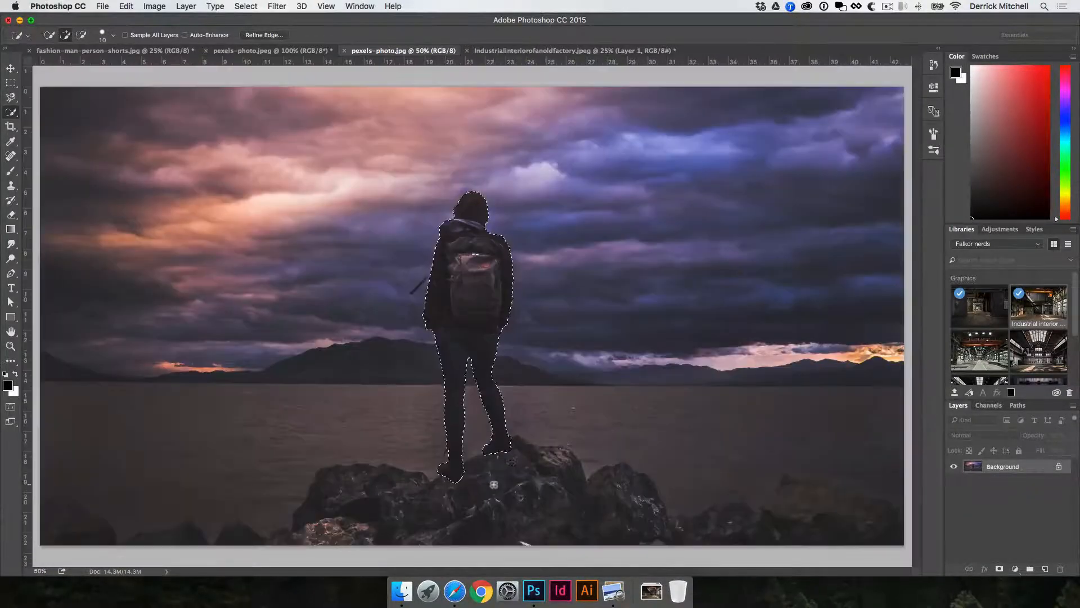
Add the rocks beneath the hiker to the selection and subtract the stray water area on the right.
key(shift)
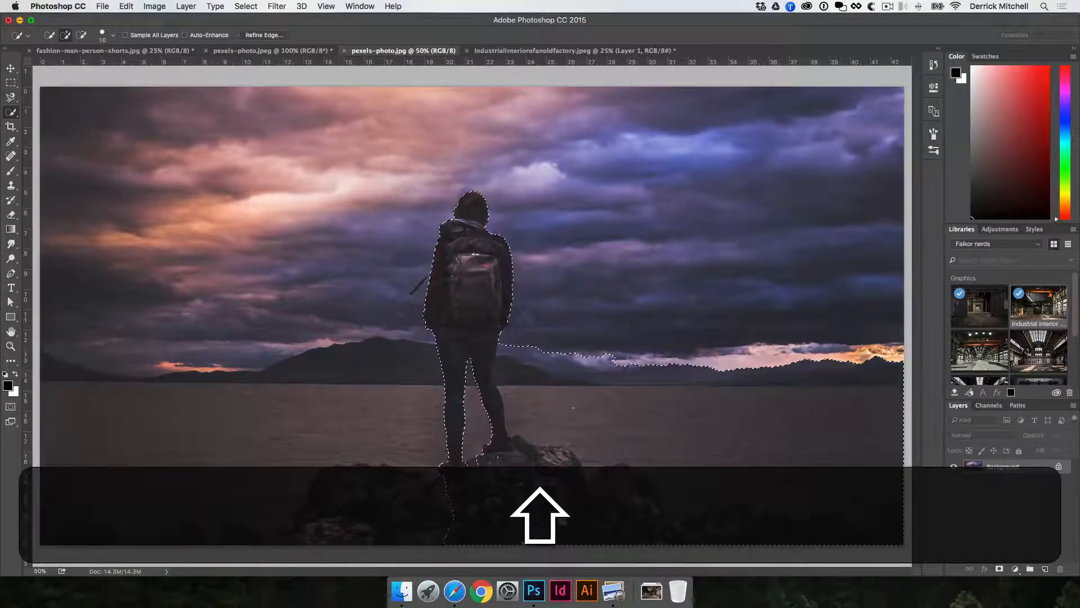
drag(478, 509, 405, 506)
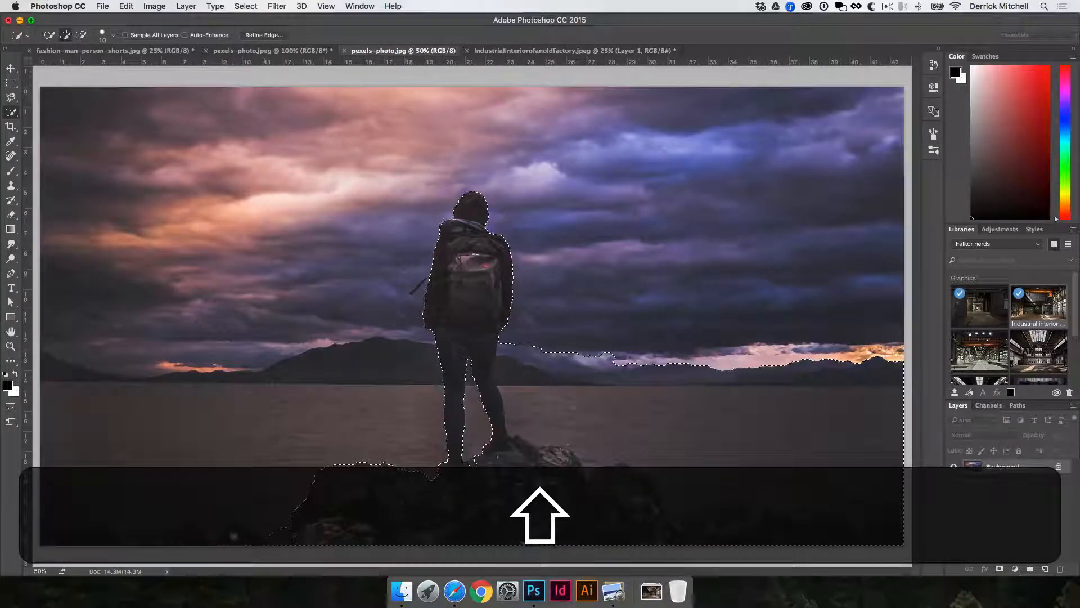
shift+click(233, 536)
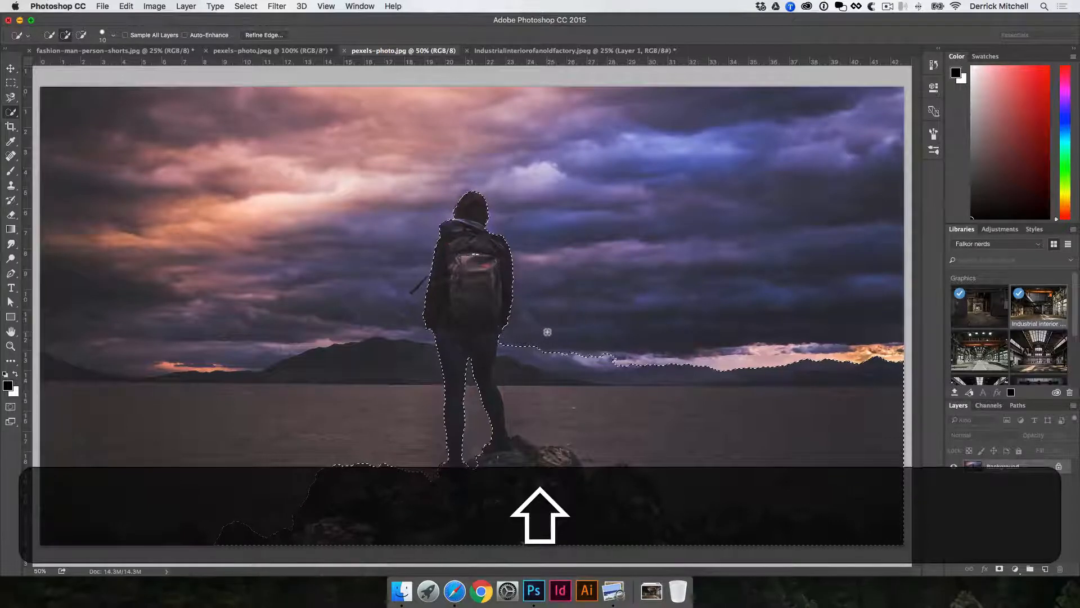
mouse_move(548, 332)
mouse_down()
mouse_move(523, 333)
mouse_move(508, 359)
mouse_move(522, 424)
mouse_up()
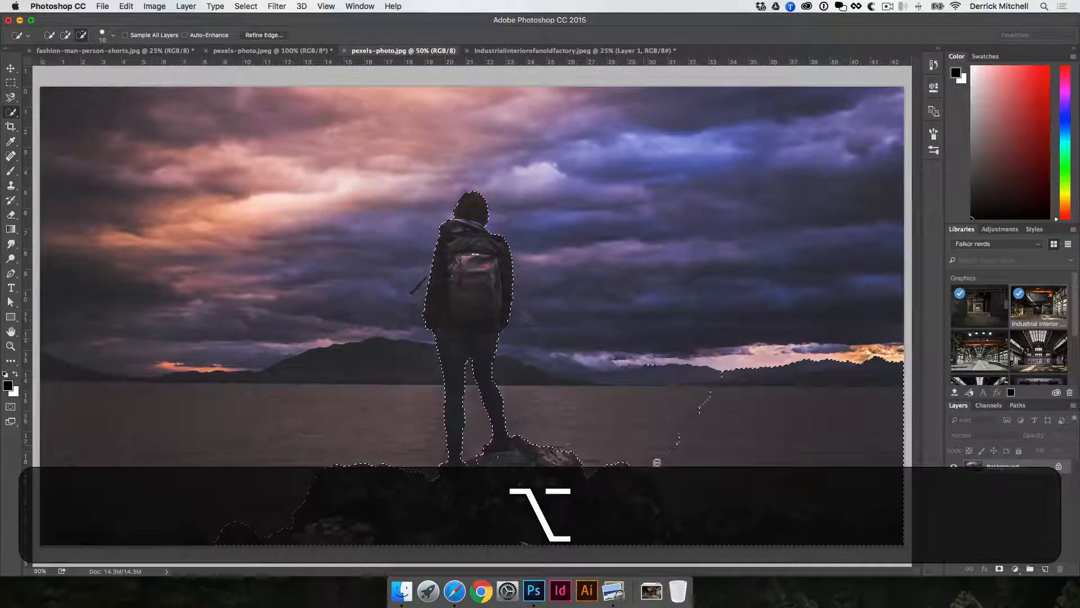
drag(702, 500, 756, 480)
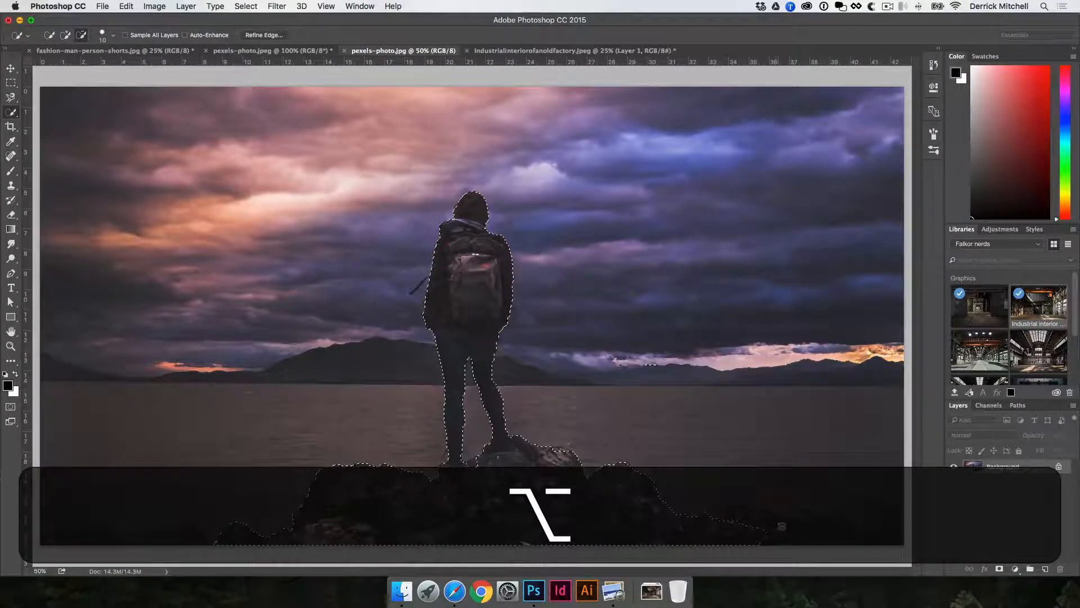
Drag the selected hiker and rocks into the industrial factory document with the Move tool.
key(v)
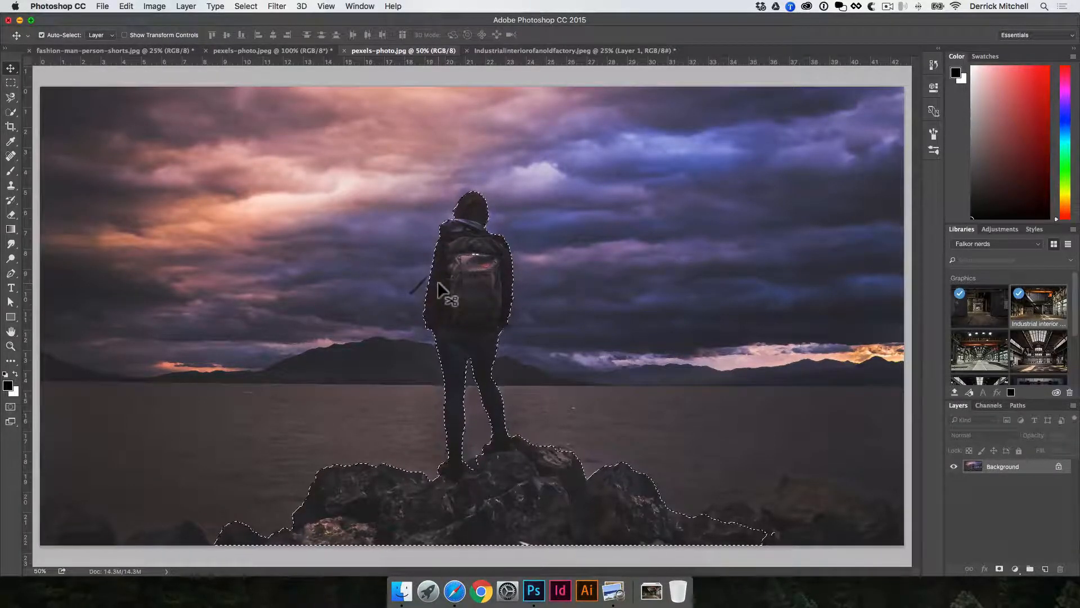
drag(437, 283, 558, 6)
drag(534, 49, 521, 387)
key(v)
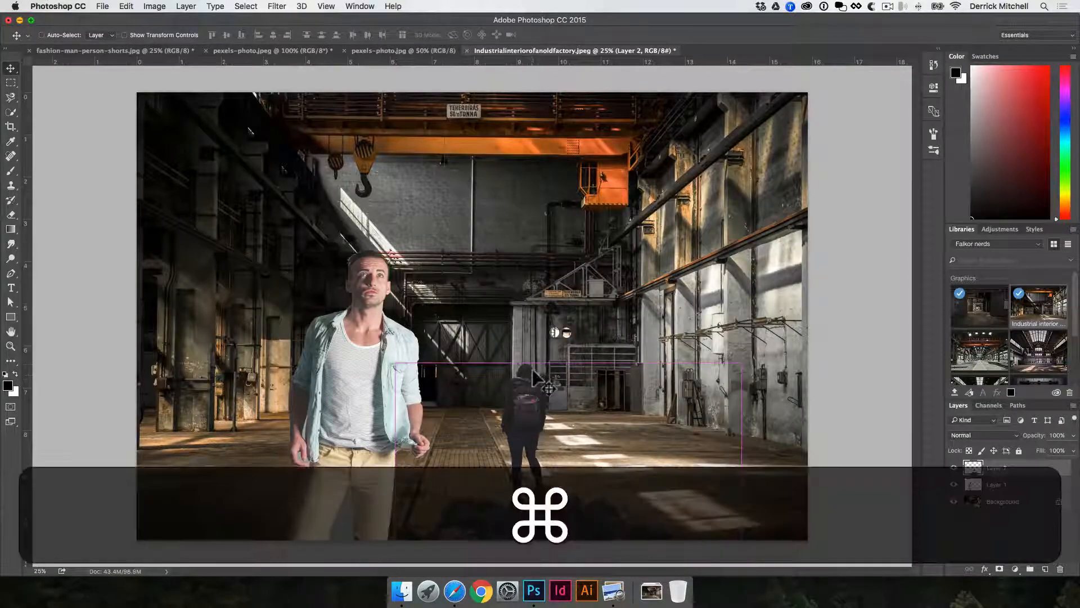
Scale up the hiker layer and reposition it in the factory hall.
key(shift+super+t)
drag(741, 363, 922, 253)
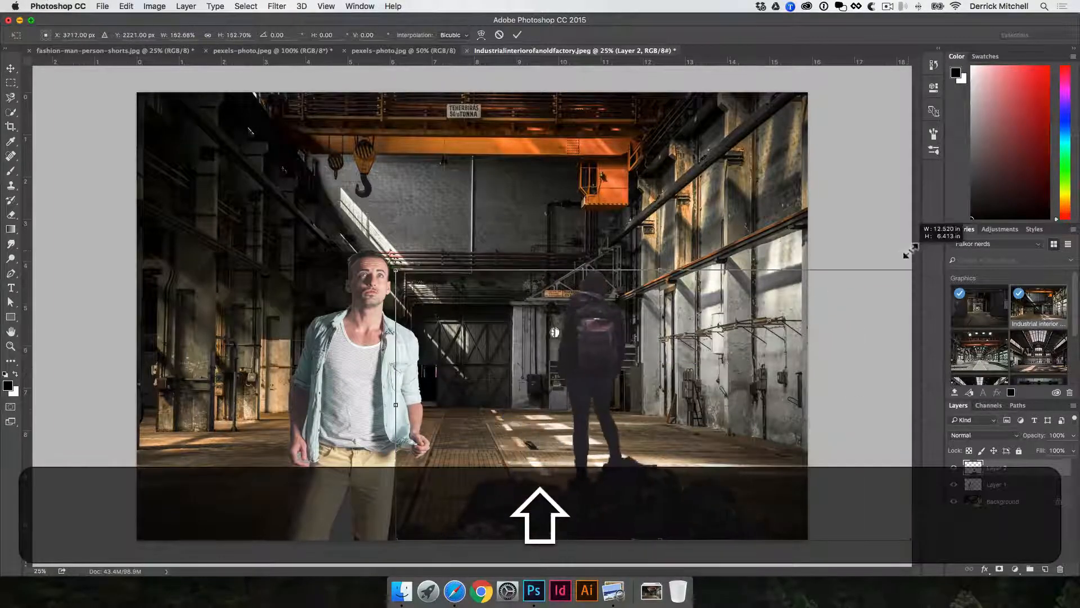
drag(586, 338, 611, 345)
key(Return)
key(v)
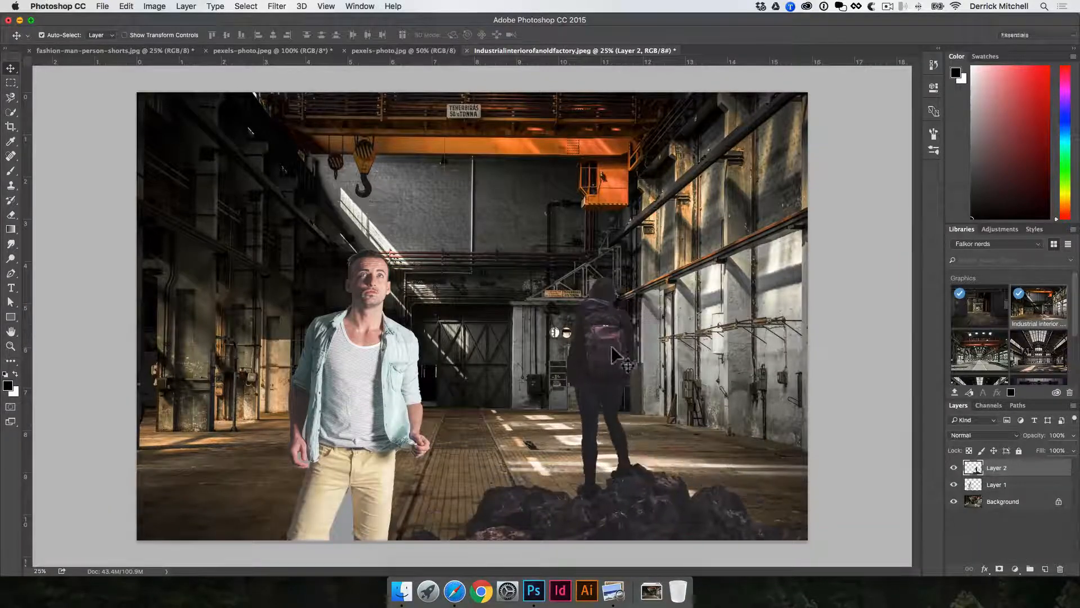
key(v)
scroll(995, 376, down, 2)
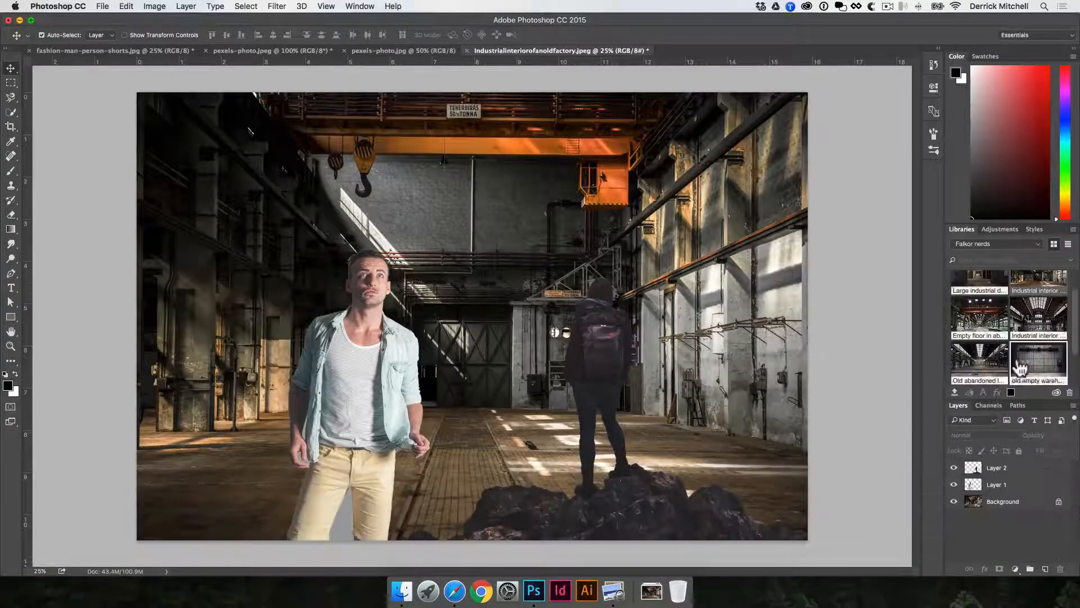
click(457, 591)
click(651, 591)
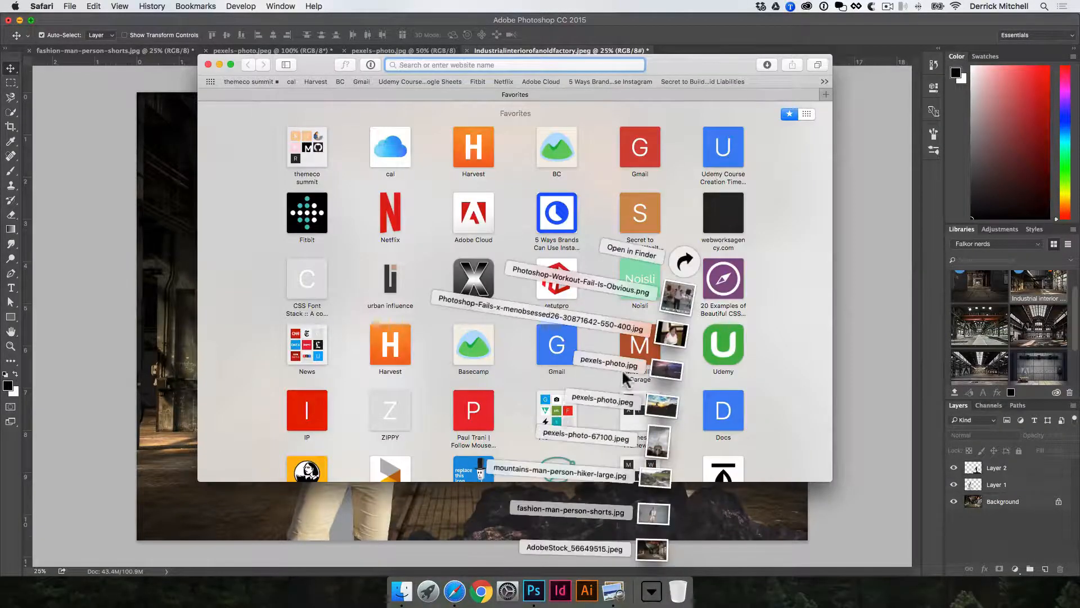
click(159, 288)
click(652, 591)
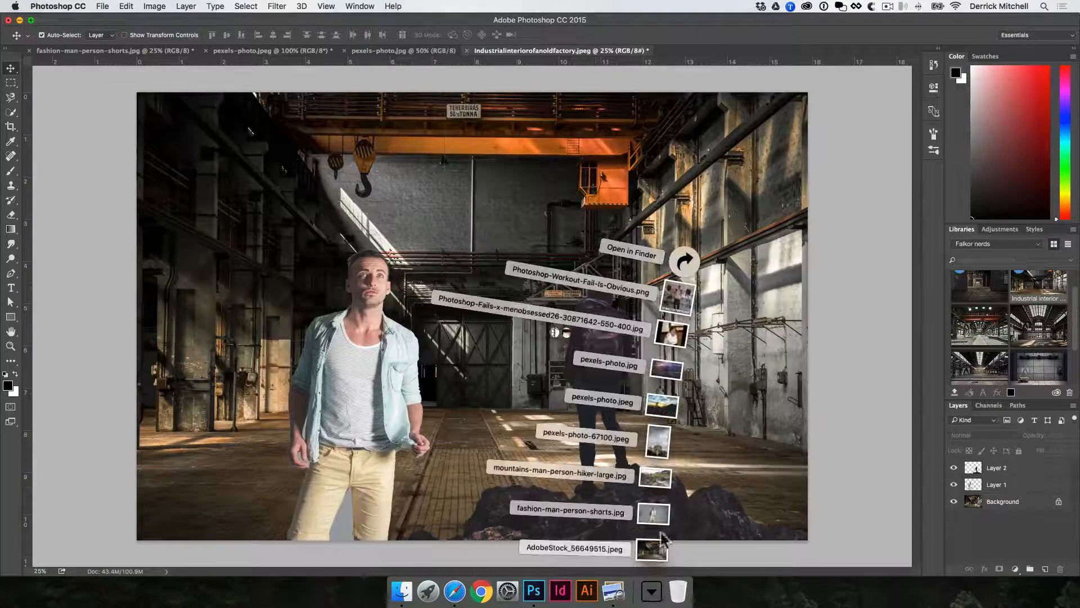
click(656, 479)
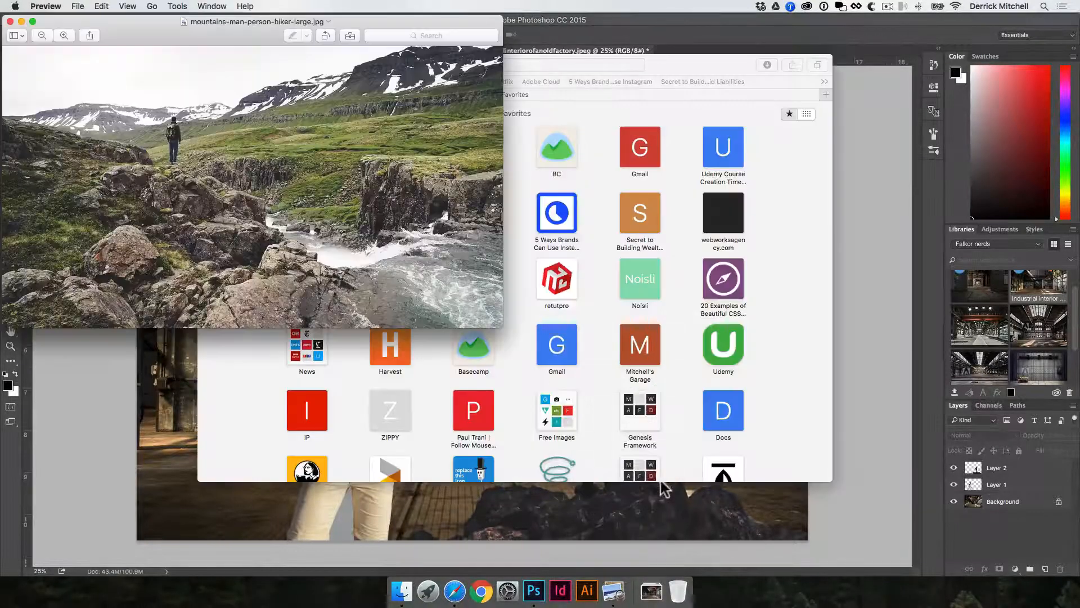
key(super+w)
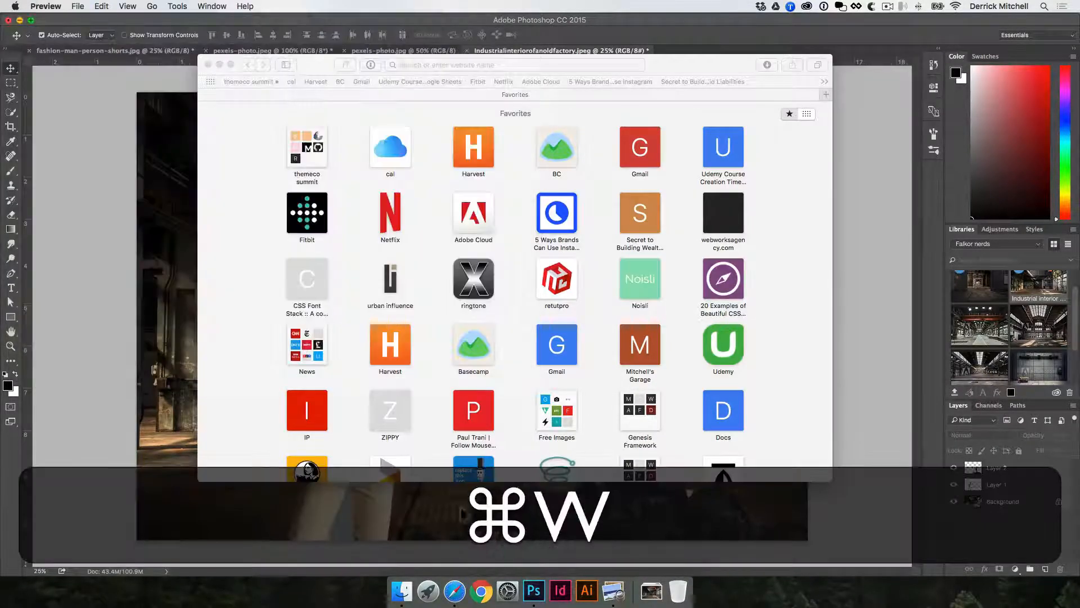
key(super+w)
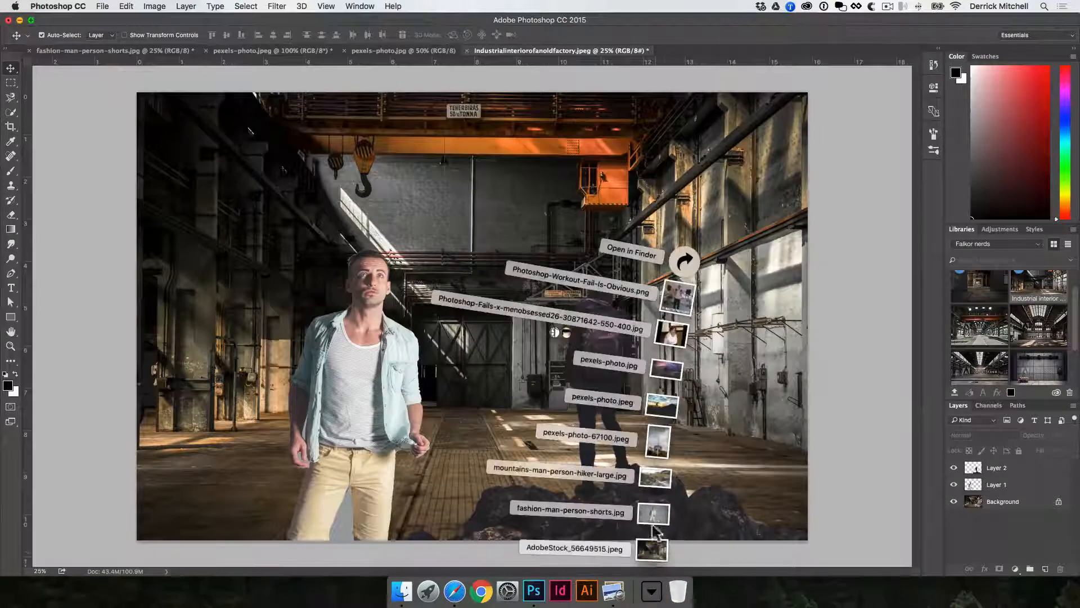
Place the AdobeStock_56649515 image into the factory document, then delete it.
click(652, 591)
drag(609, 483, 575, 362)
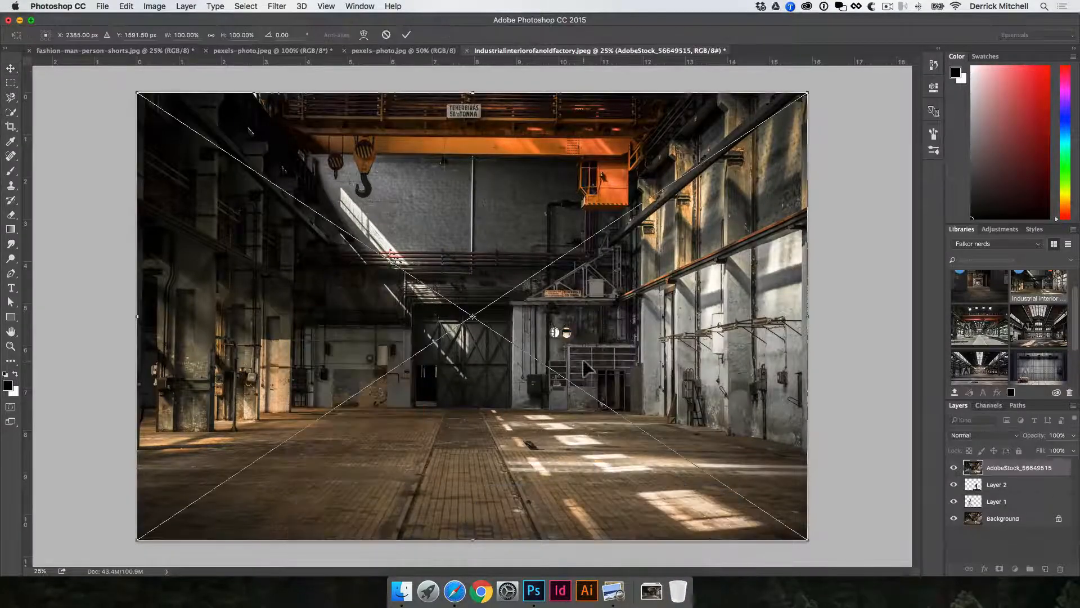
key(Return)
key(BackSpace)
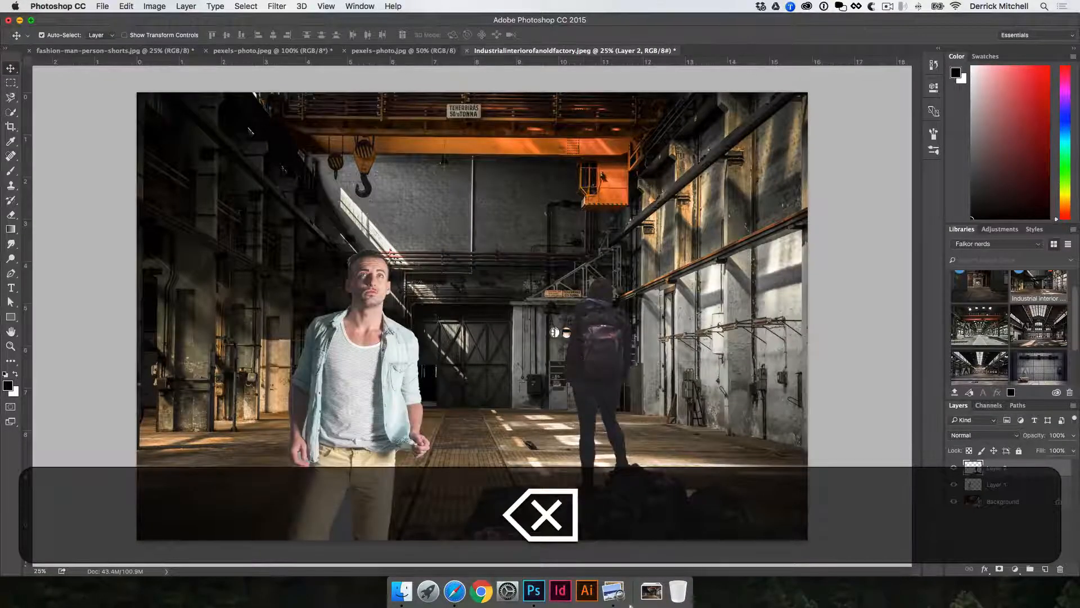
Place the mountains-man-person-hiker-large image and scale it to fill the canvas.
click(677, 593)
click(653, 592)
drag(655, 481, 171, 325)
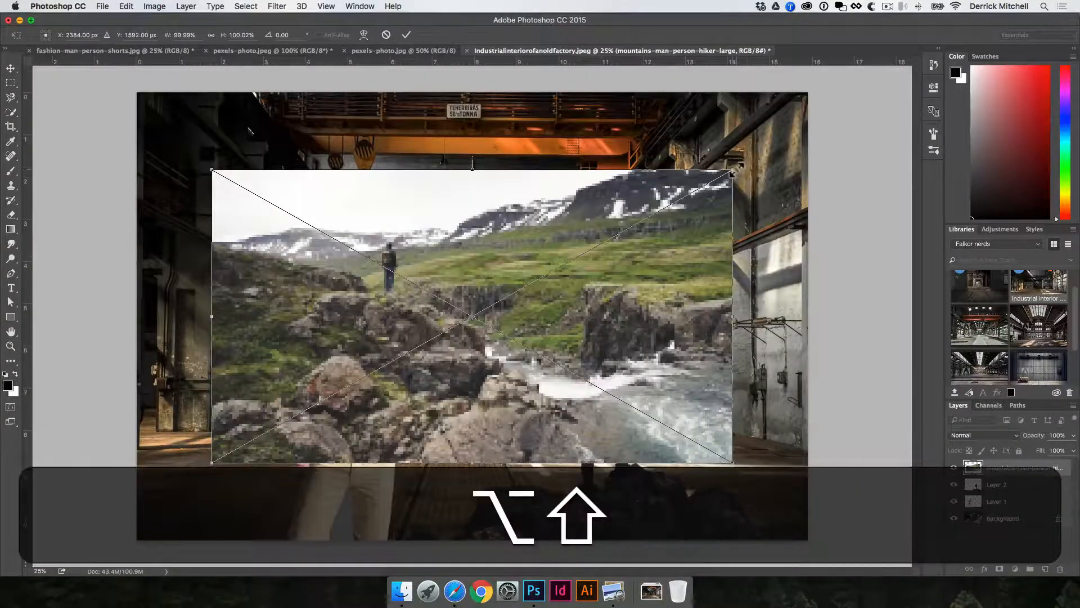
drag(733, 172, 904, 43)
key(v)
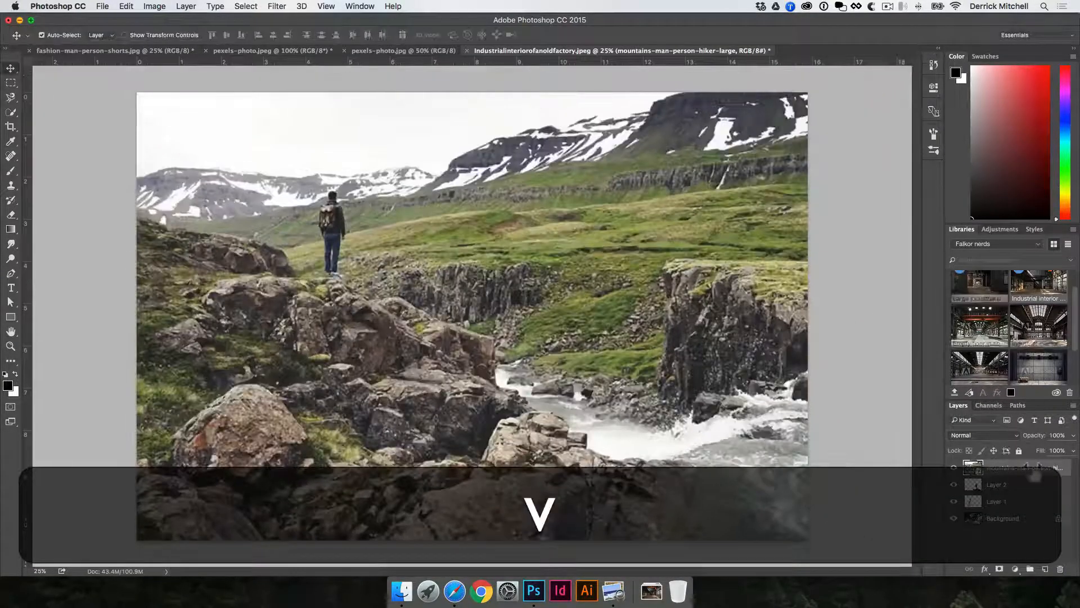
Move the mountain image layer below the hiker layer and select the hiker.
drag(1035, 475, 1020, 497)
key(v)
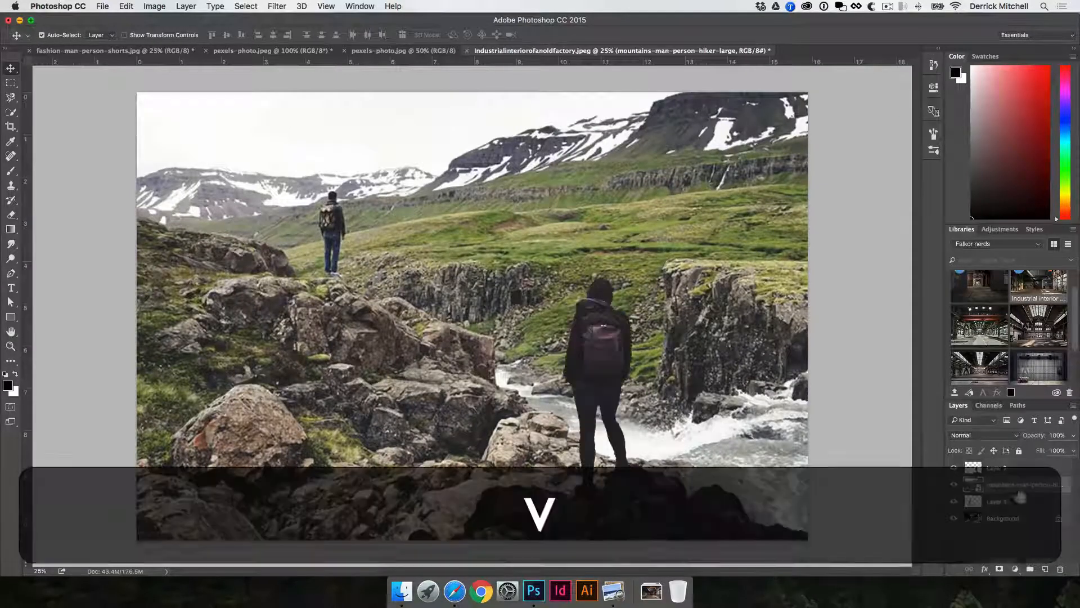
click(612, 329)
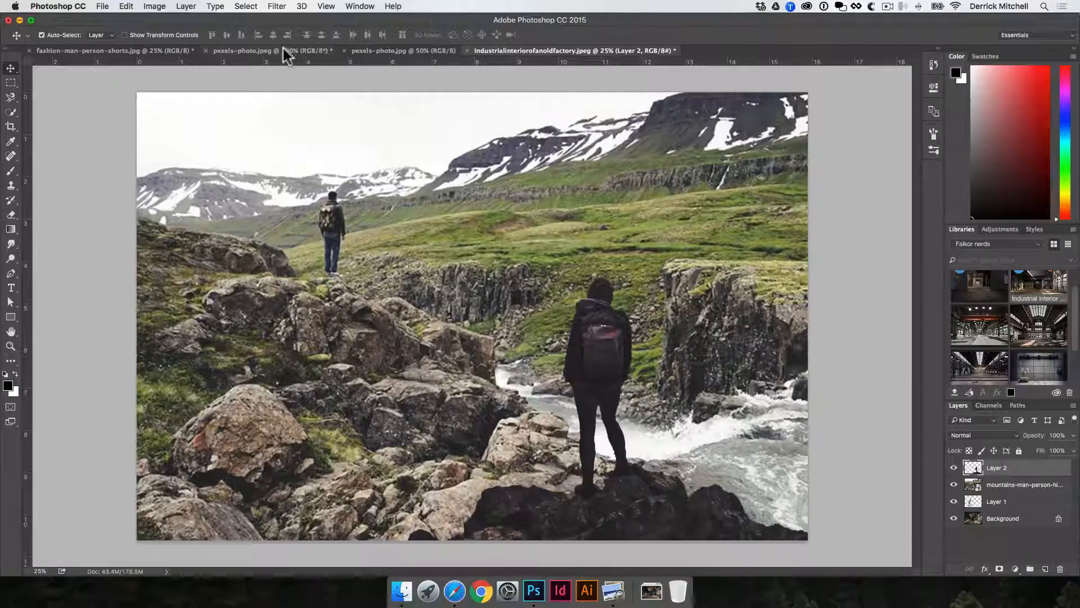
Deselect the hiker in its source photo and open the IMG_7309.JPG photo in Photoshop.
click(389, 50)
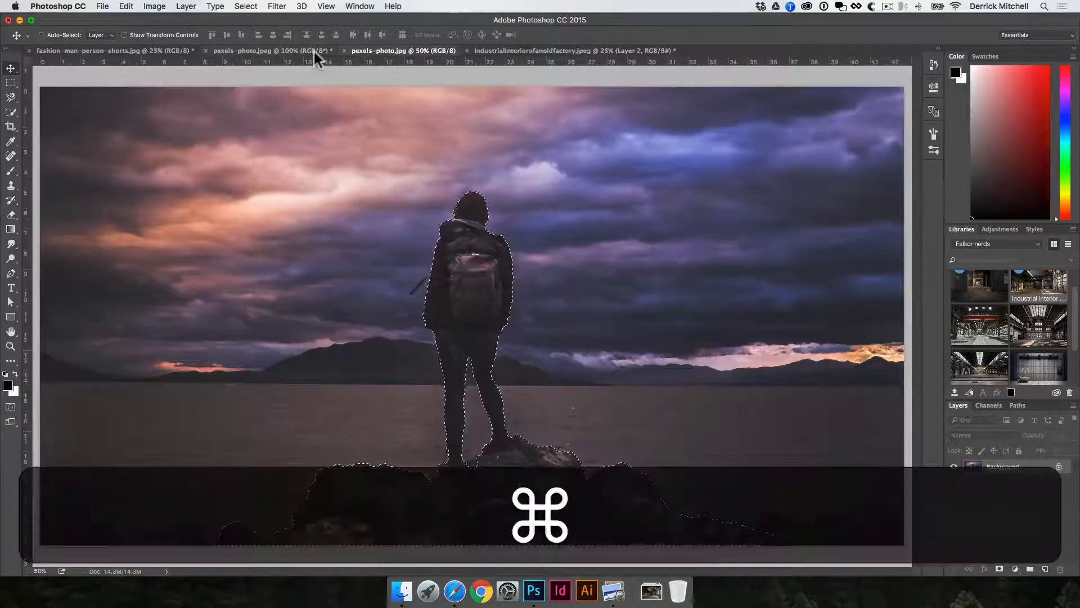
key(super+d)
click(312, 49)
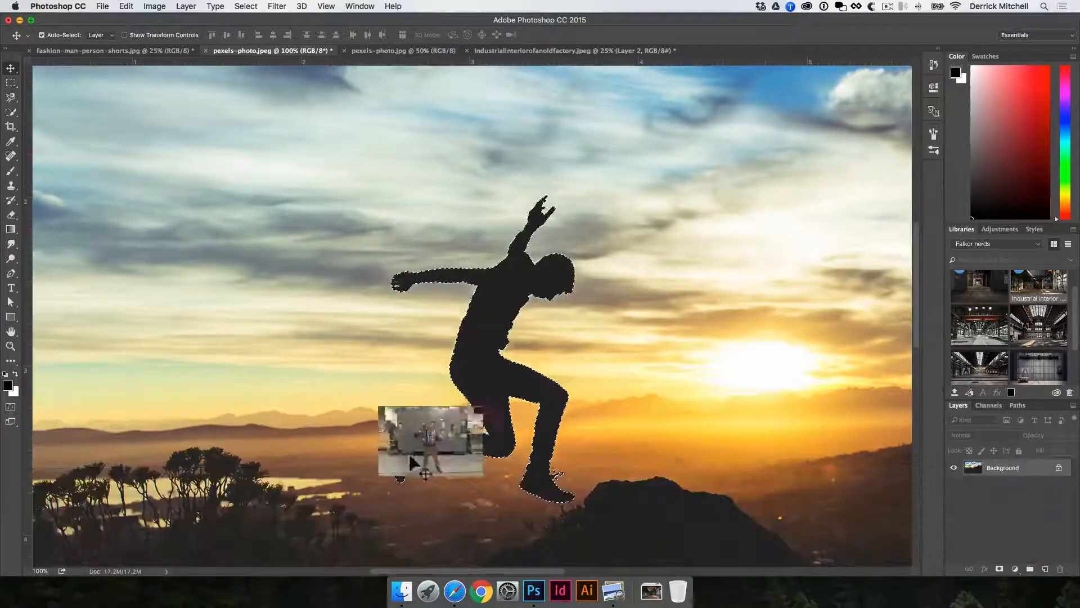
drag(417, 458, 534, 590)
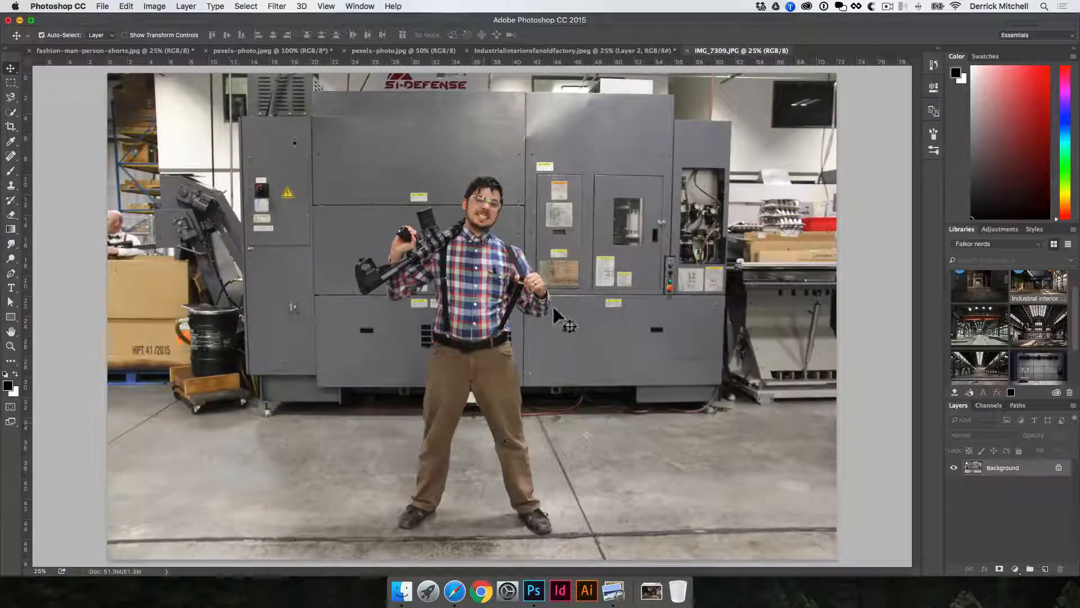
Draw a freeform blob with the Pen tool in Shape mode near the left machinery and change its fill to blue.
key(p)
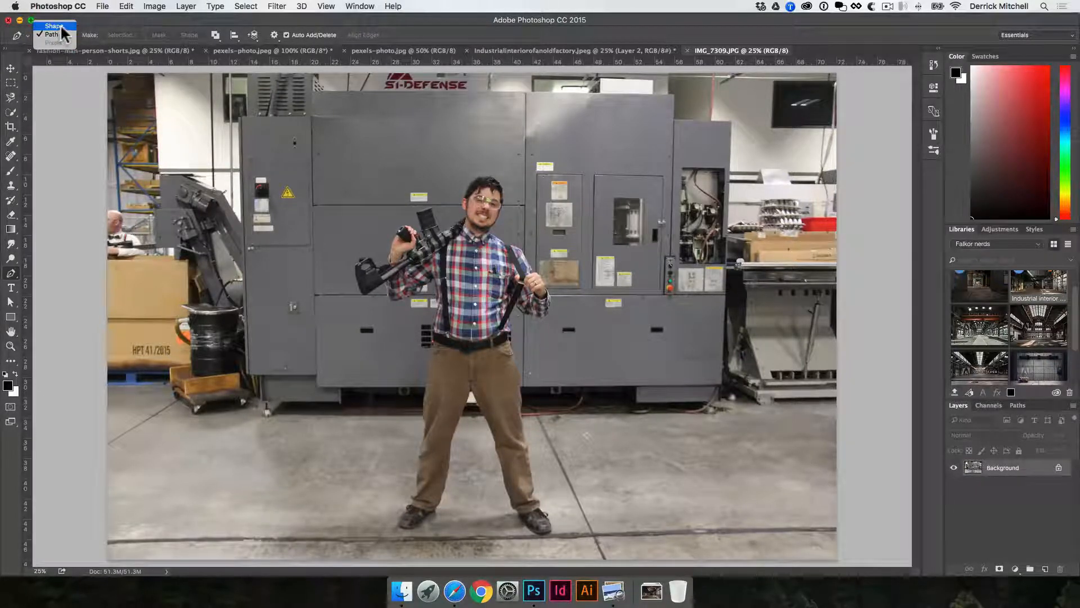
click(60, 25)
drag(277, 216, 342, 229)
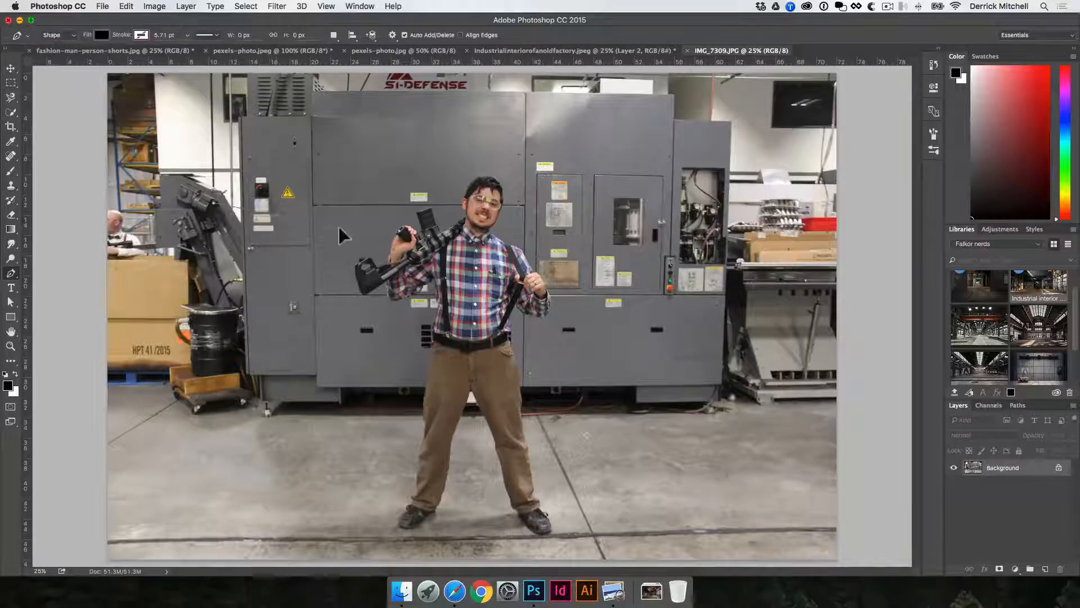
drag(368, 350, 359, 397)
drag(221, 406, 180, 400)
drag(148, 315, 149, 293)
drag(163, 241, 179, 221)
drag(236, 200, 271, 182)
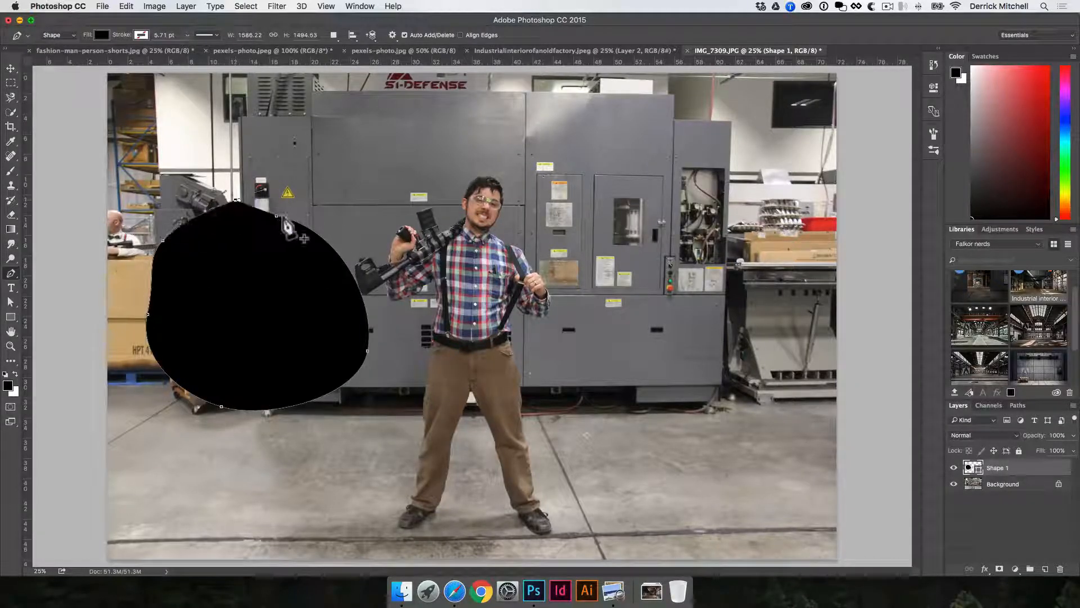
click(276, 216)
click(103, 36)
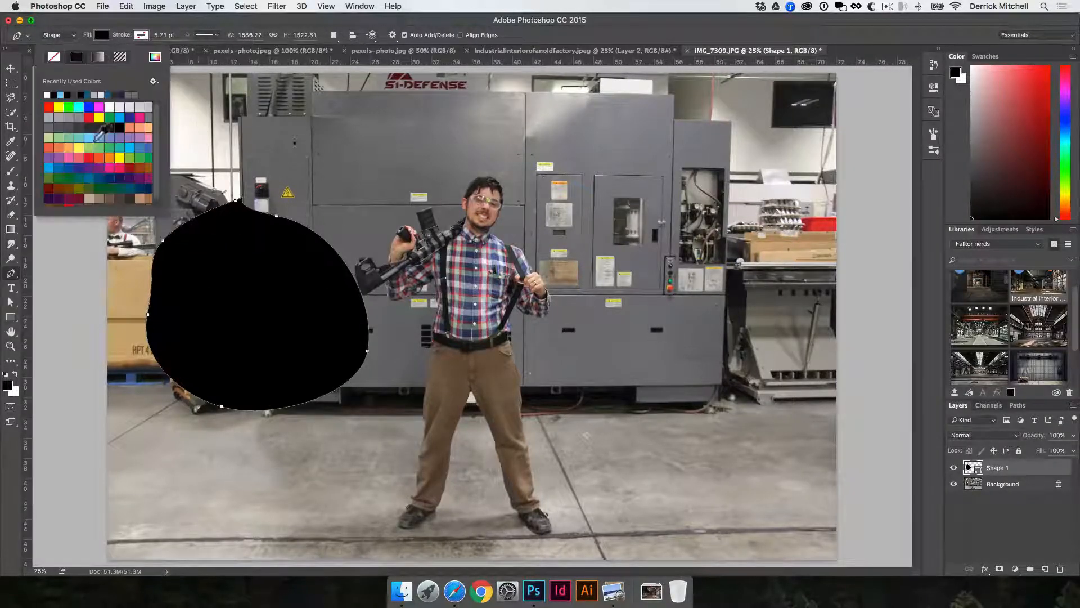
click(99, 147)
click(99, 117)
click(119, 117)
Move the blue shape slightly and delete the shape layer.
key(v)
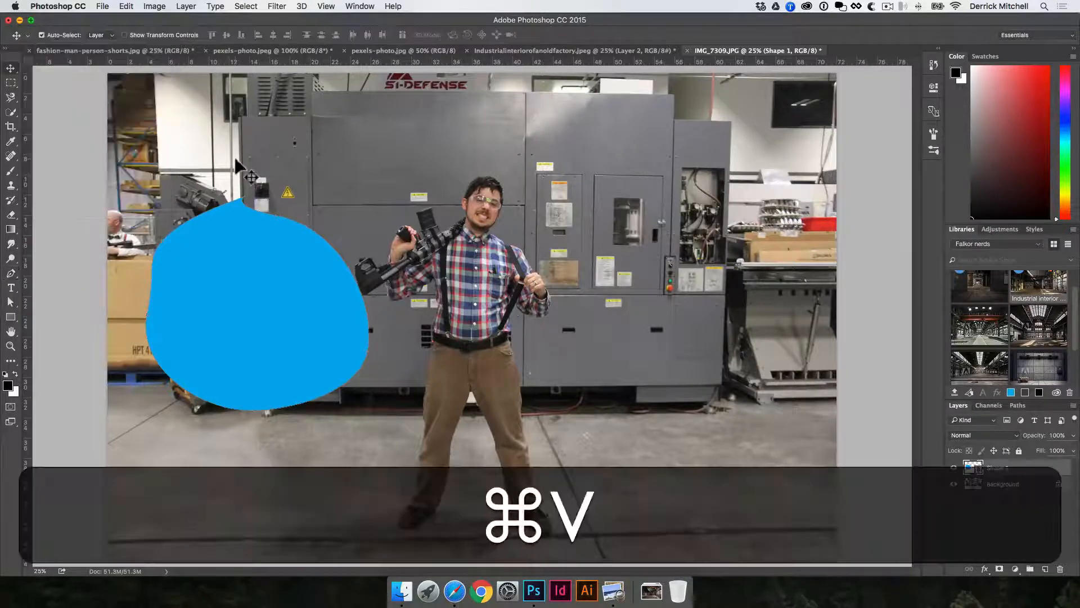
click(235, 160)
click(1017, 406)
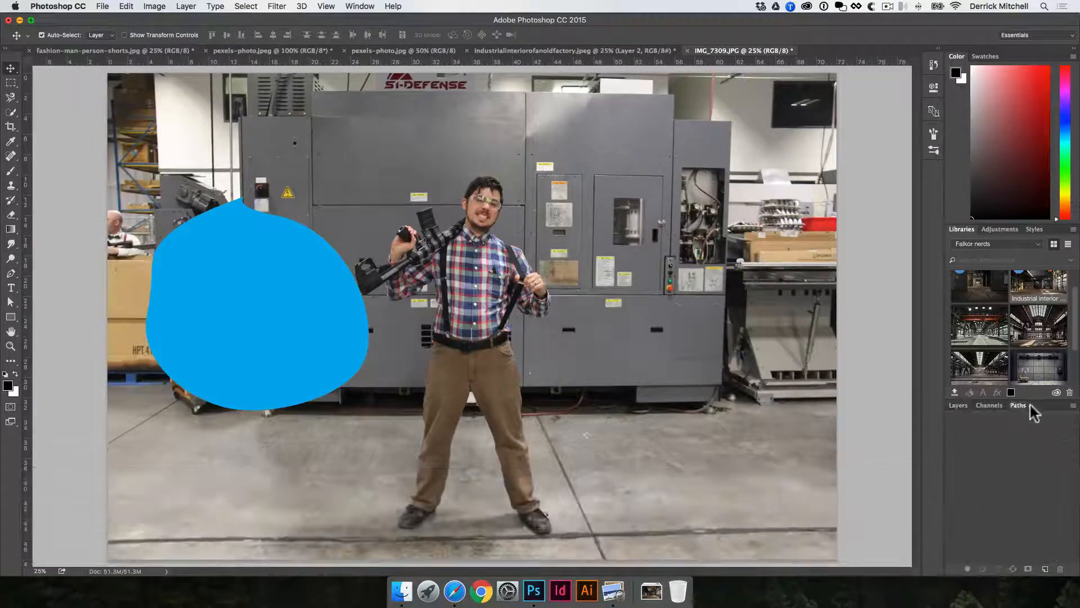
click(305, 339)
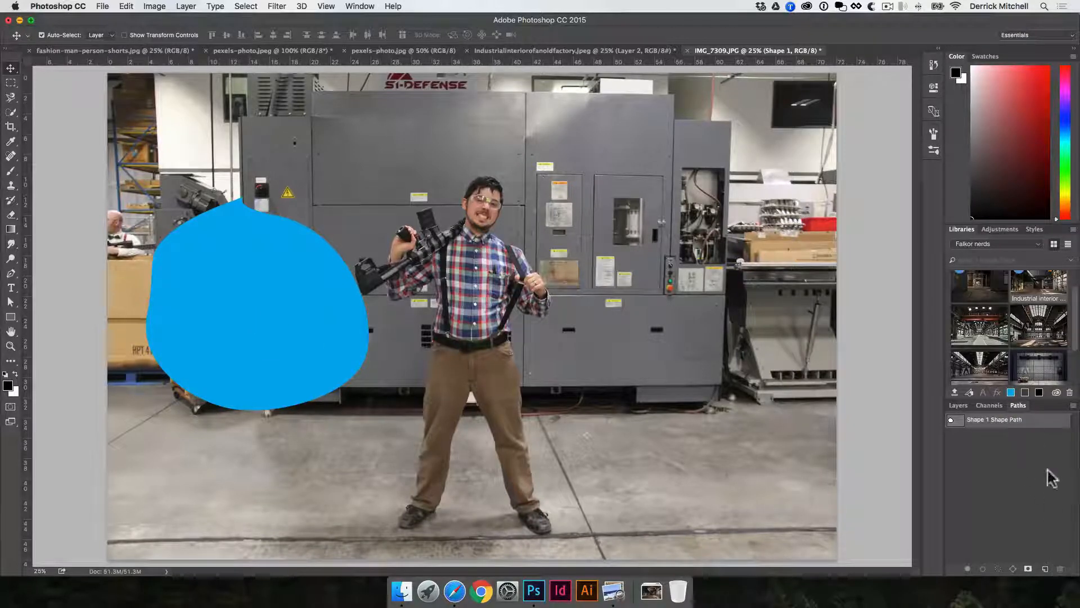
key(v)
click(791, 373)
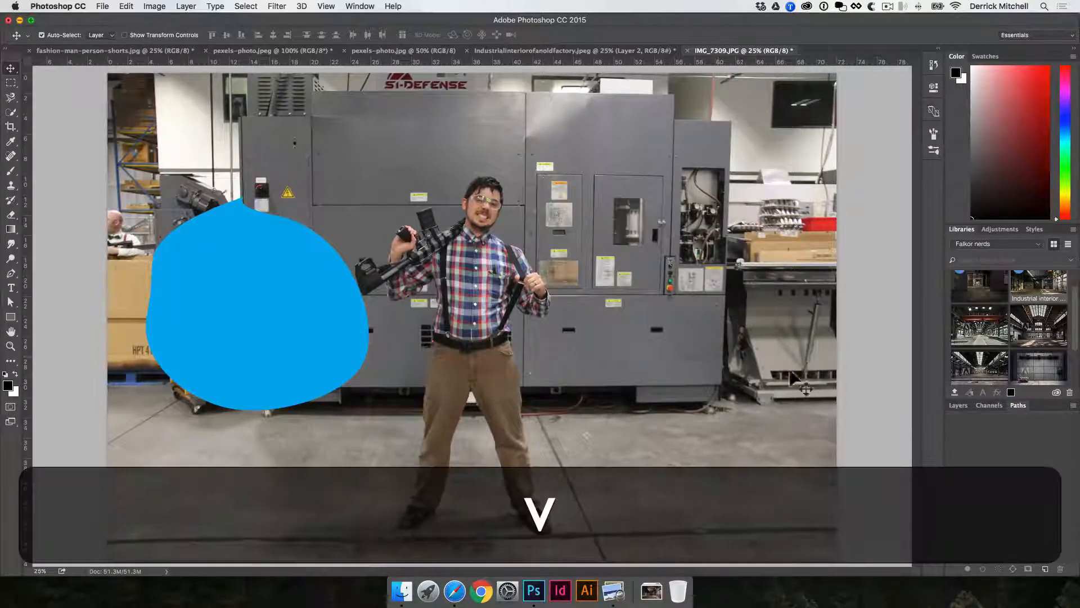
key(v)
drag(282, 278, 301, 285)
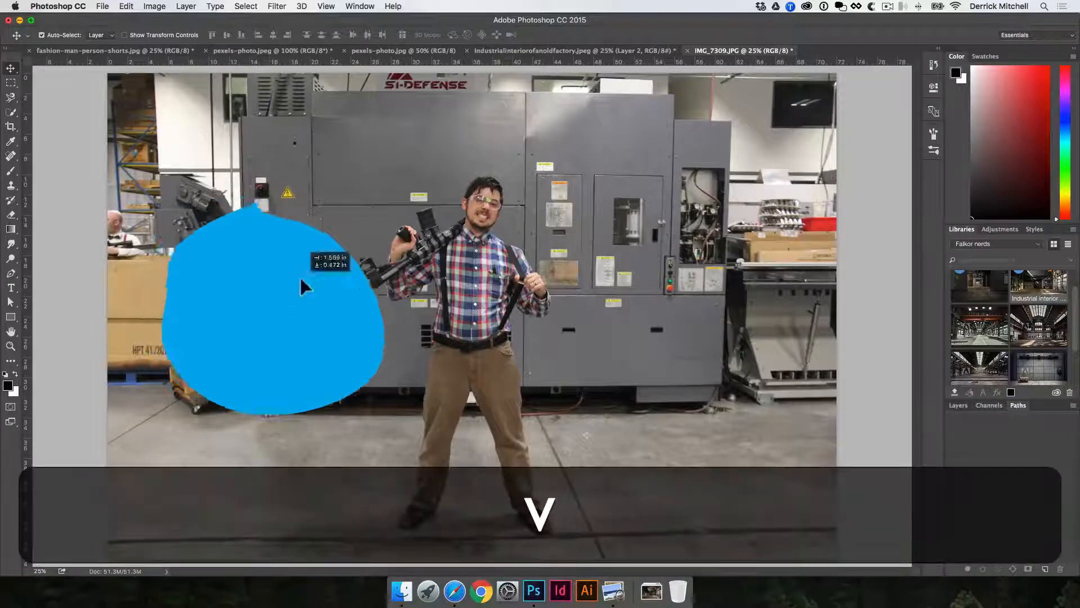
key(BackSpace)
click(957, 405)
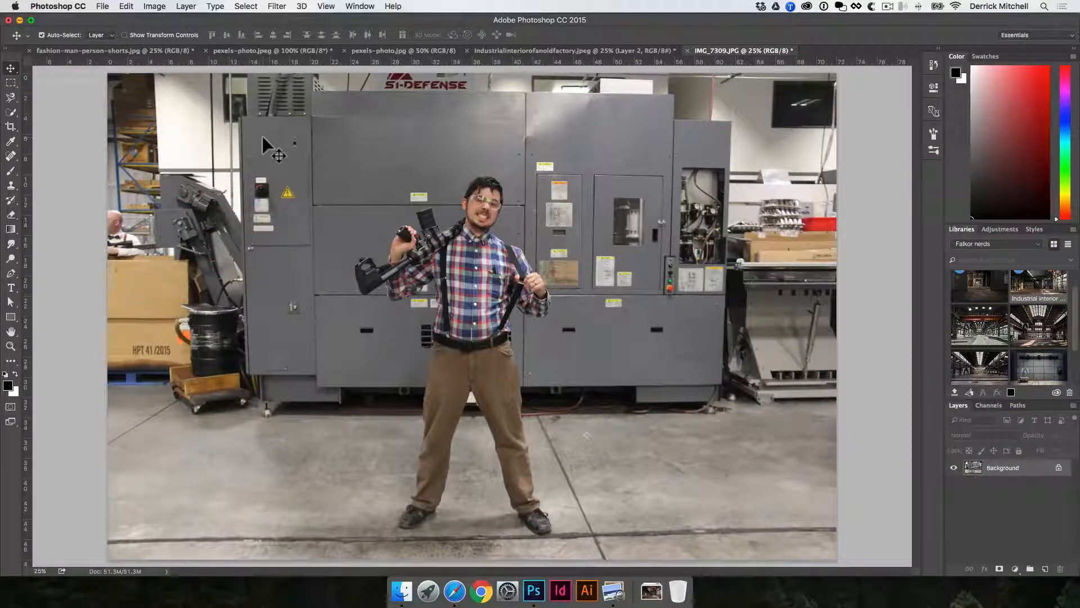
Switch the Pen tool to Path mode and draw a curved path around the machinery at the left.
key(p)
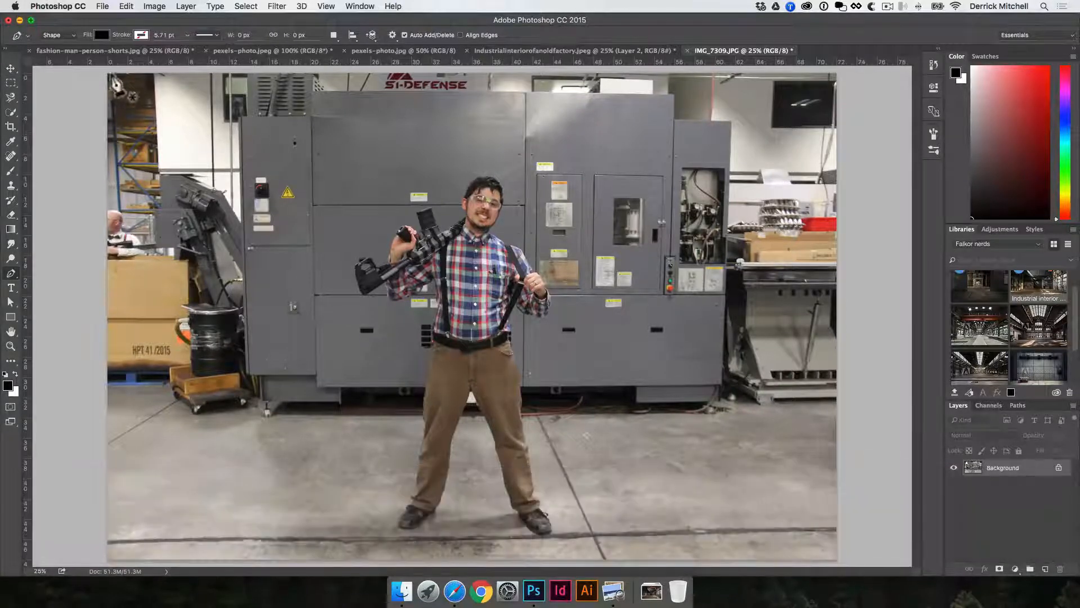
click(59, 34)
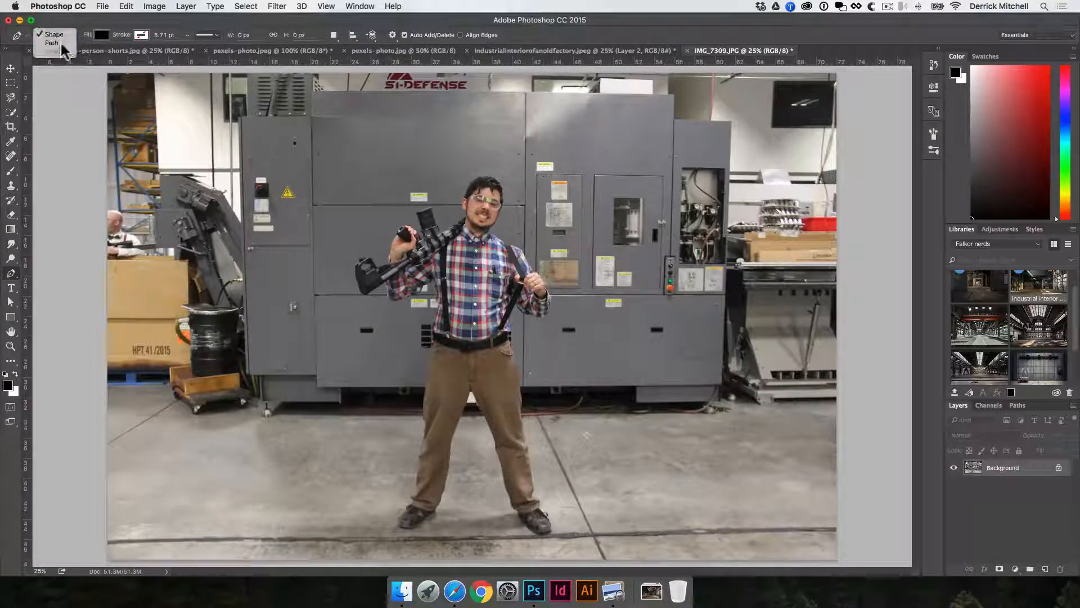
click(63, 43)
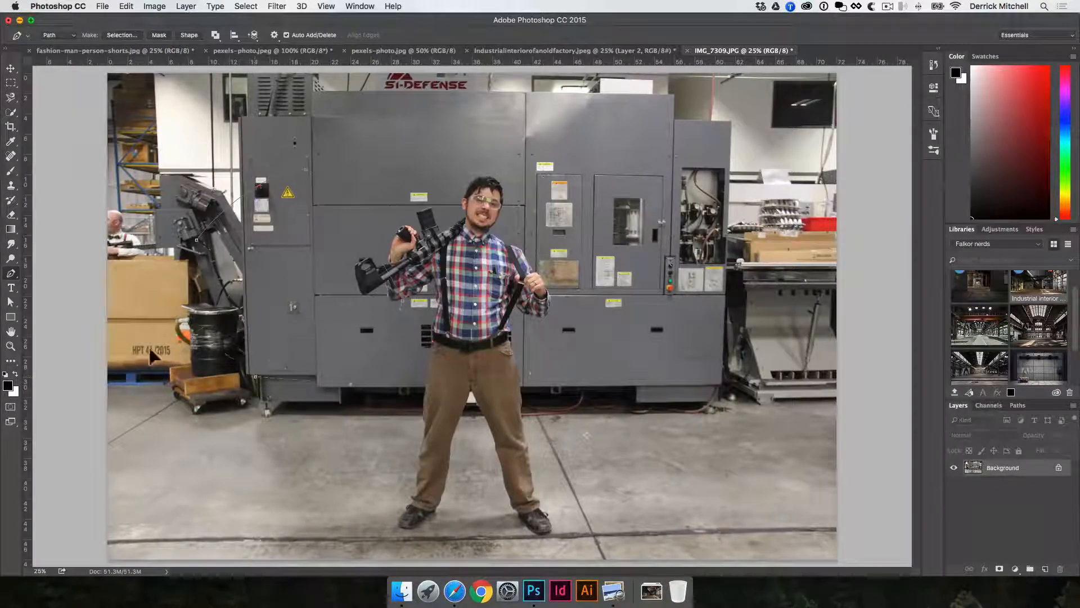
drag(159, 362, 139, 385)
drag(177, 282, 186, 277)
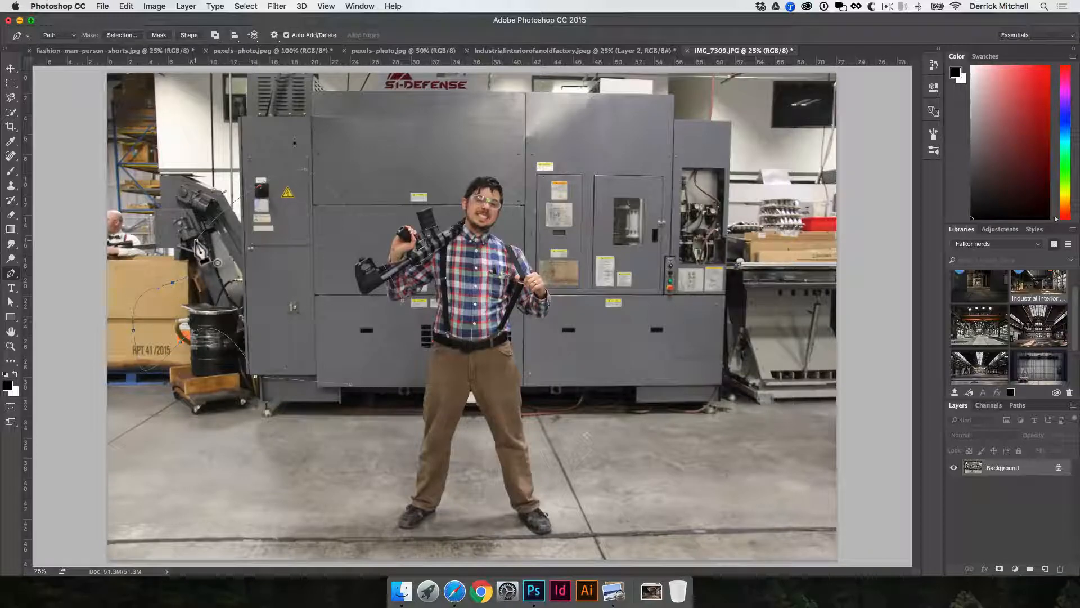
Load the work path as a selection, then deselect it.
key(super)
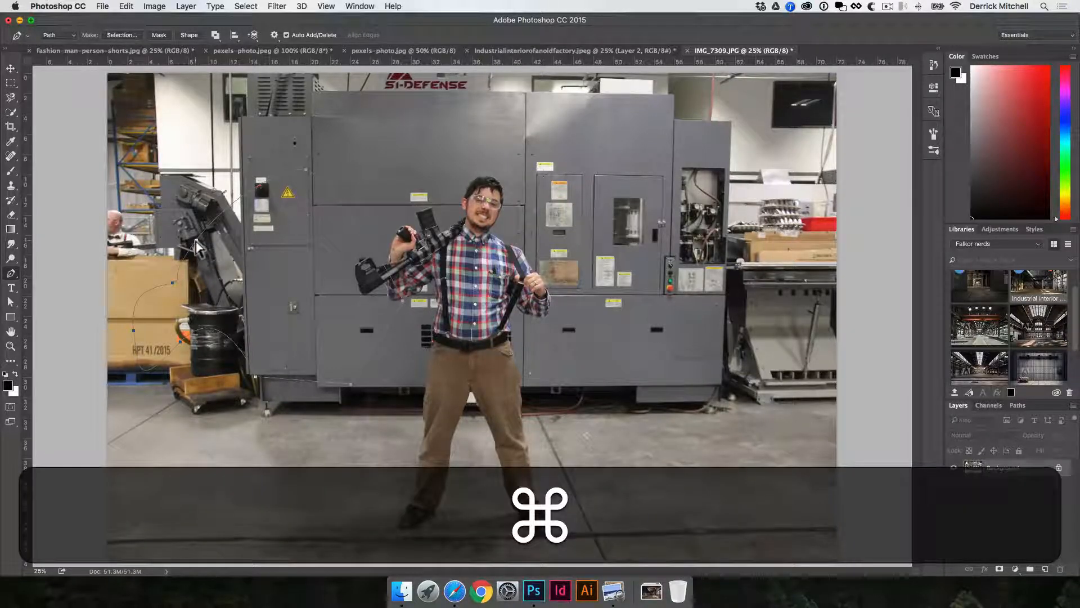
click(1017, 405)
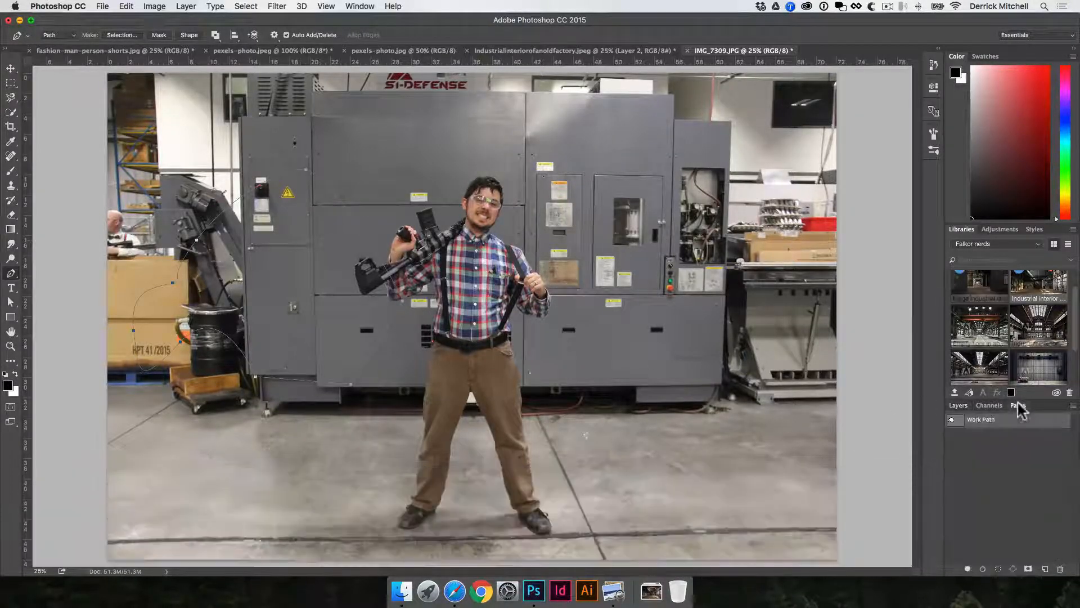
key(super)
super+click(961, 423)
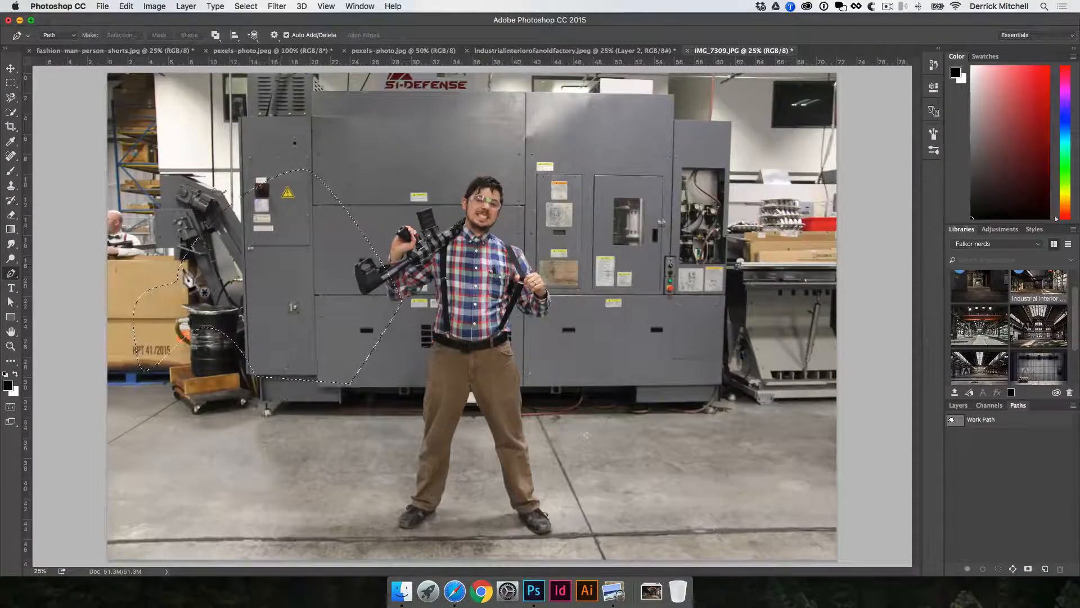
click(963, 405)
key(super+d)
Zoom in on the hiker's raised hand and start a Pen path with anchor points along his fingers.
key(super+space)
drag(383, 296, 525, 283)
click(474, 314)
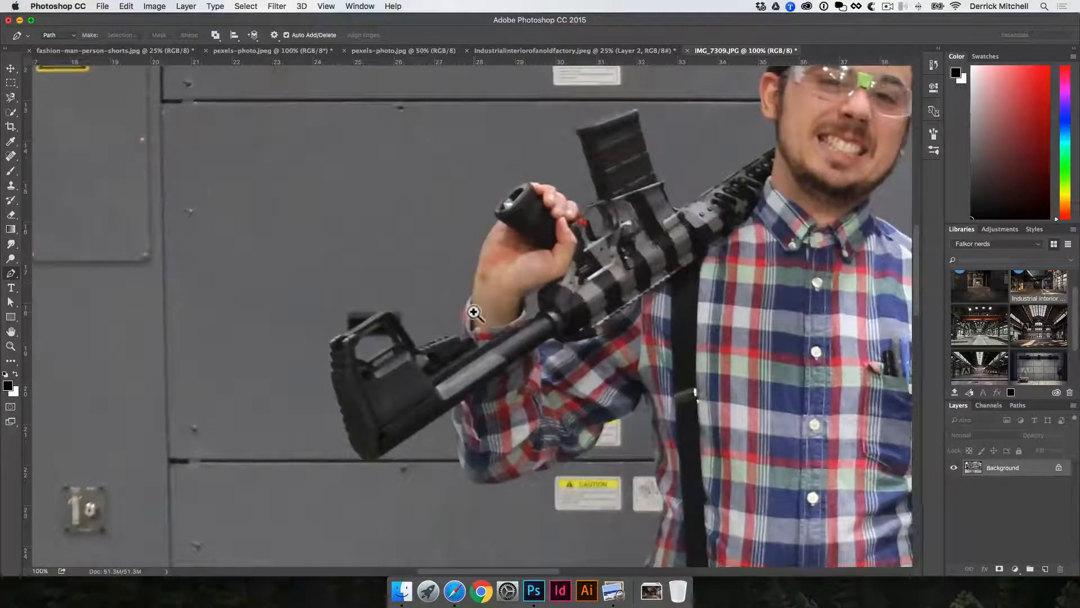
key(space)
drag(590, 282, 497, 414)
drag(581, 367, 500, 459)
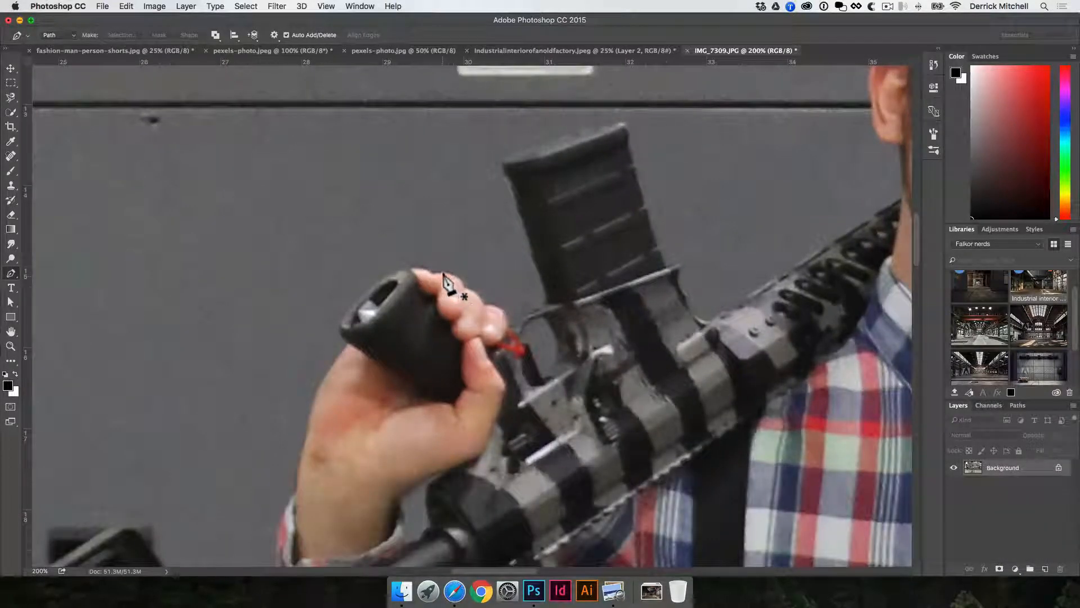
key(shift)
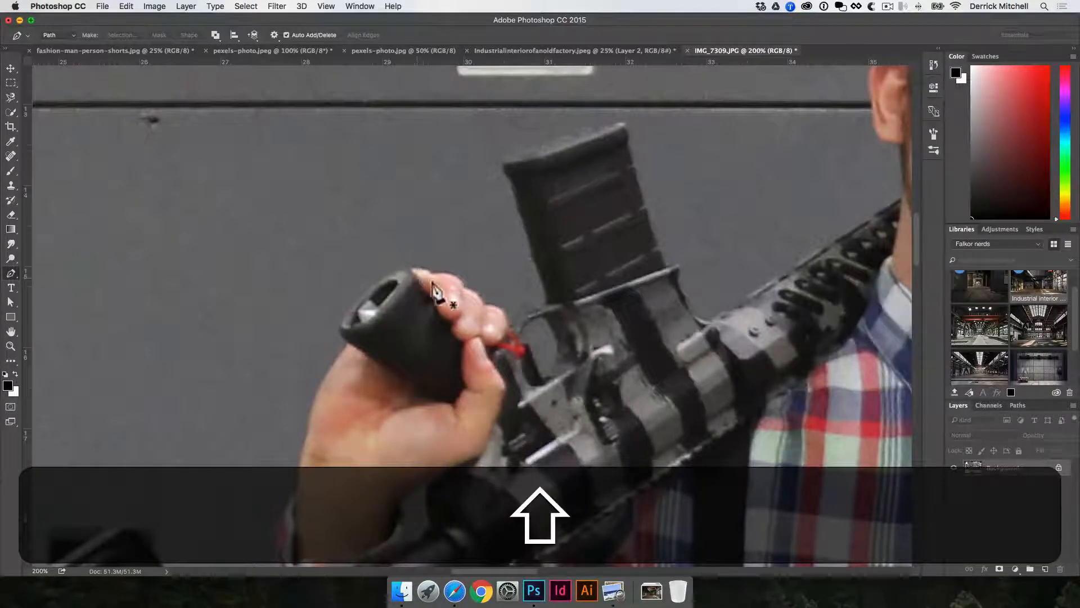
key(shift)
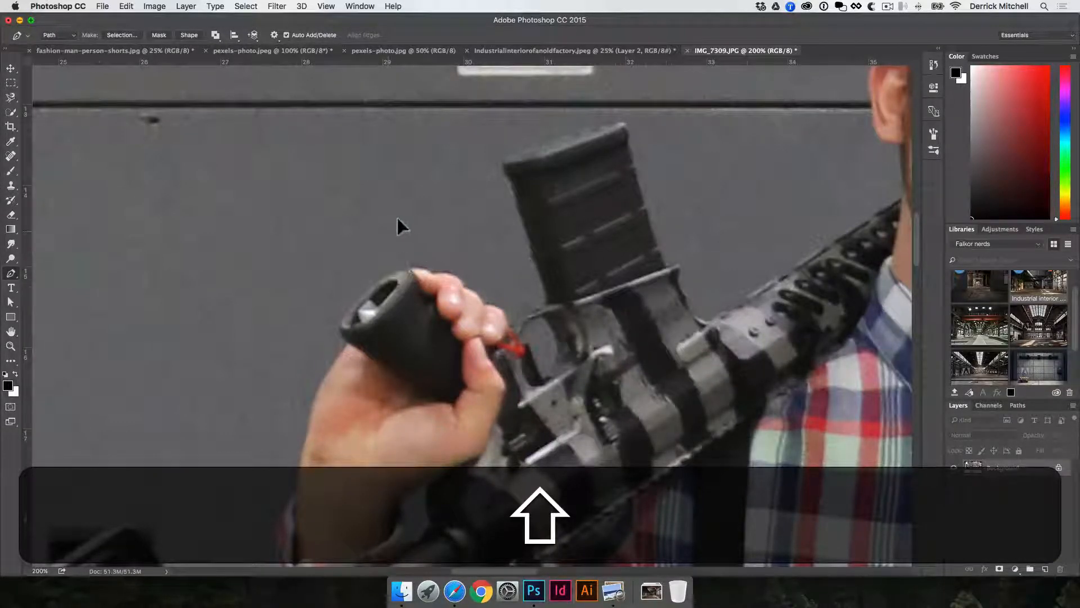
click(430, 223)
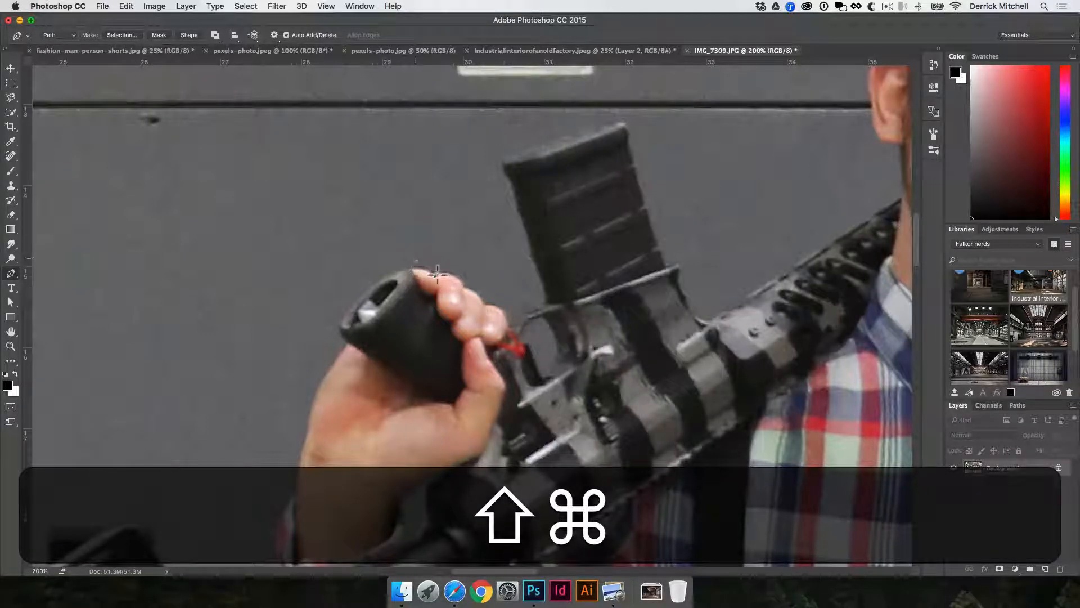
drag(462, 287, 515, 333)
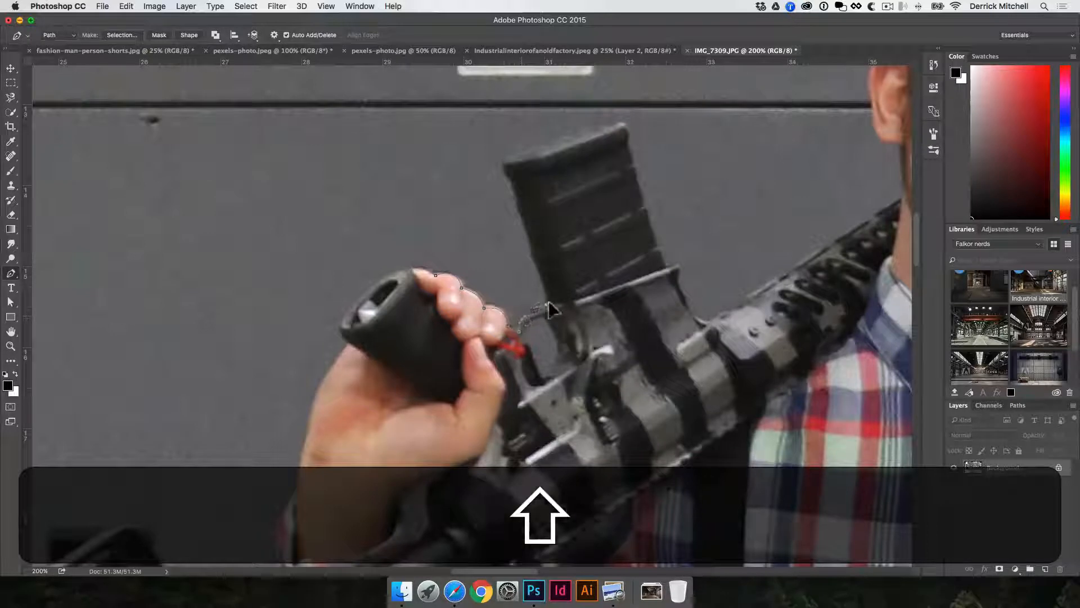
Continue the path around the rifle's magazine and across toward the hiker's head.
click(530, 248)
click(513, 192)
click(641, 191)
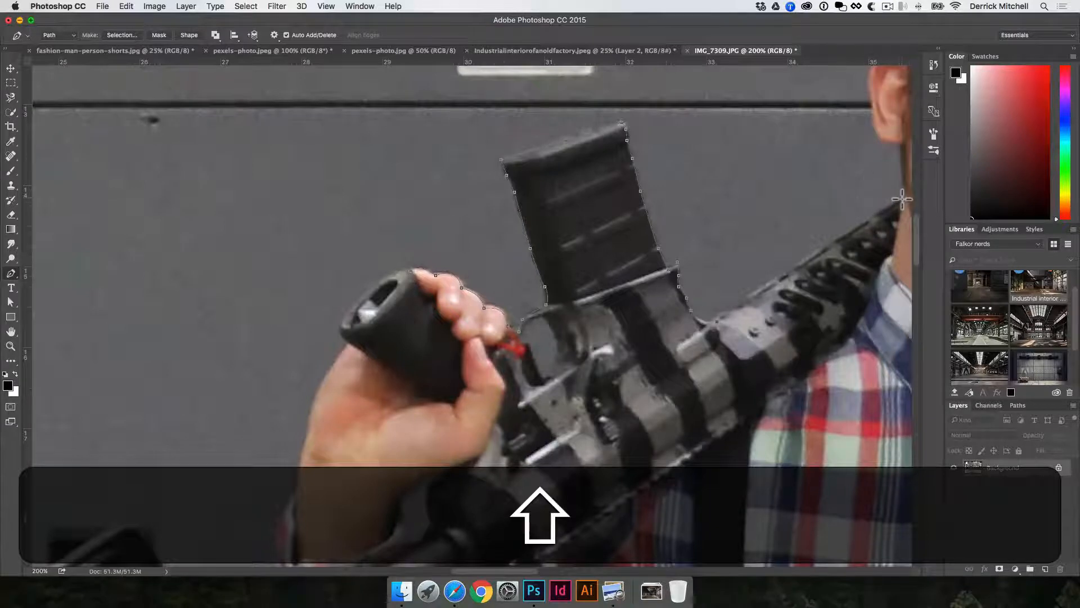
drag(903, 198, 833, 261)
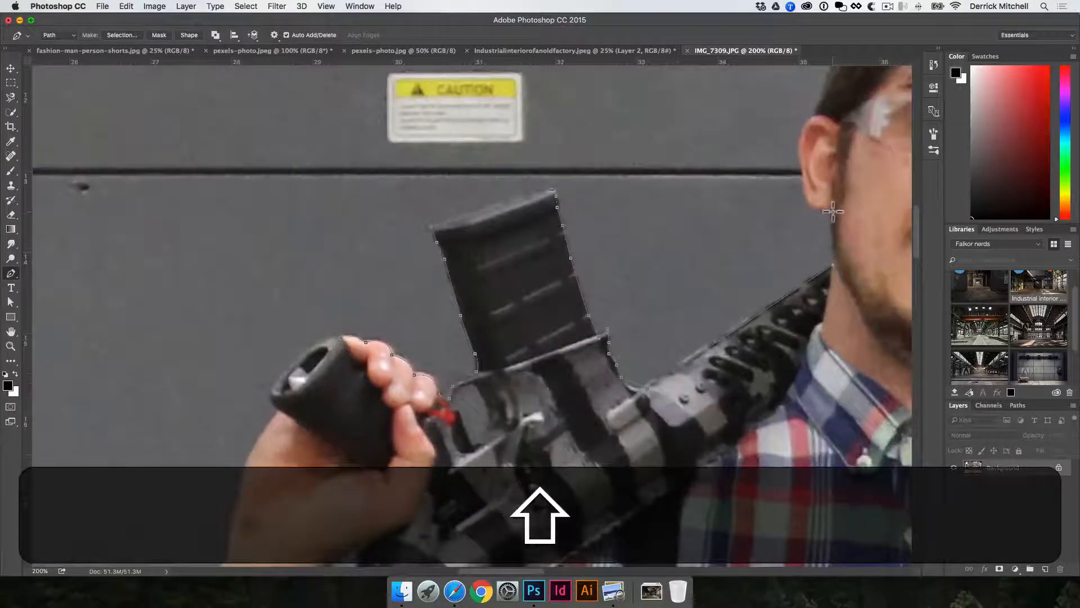
Zoom in to 400% and trace the path up the side of the hiker's neck and ear with curved anchors.
key(super+equal)
drag(743, 246, 661, 270)
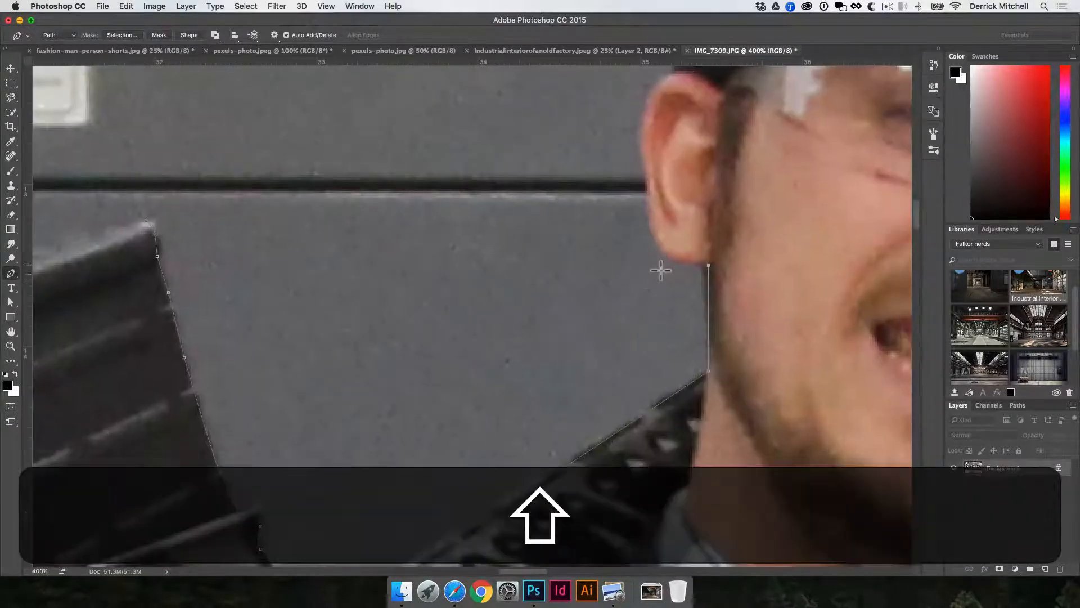
key(super)
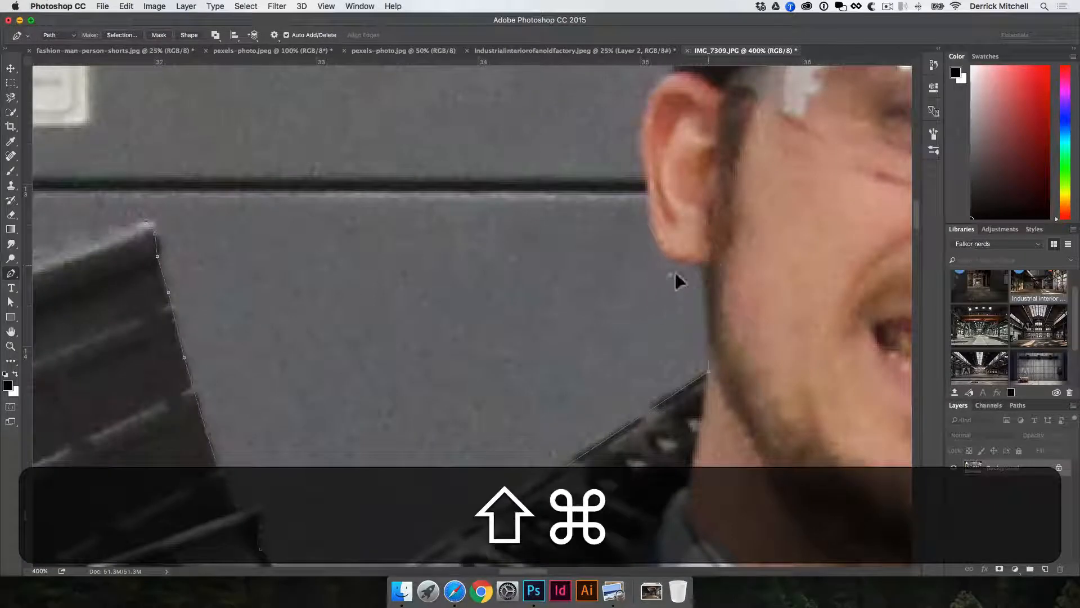
click(708, 261)
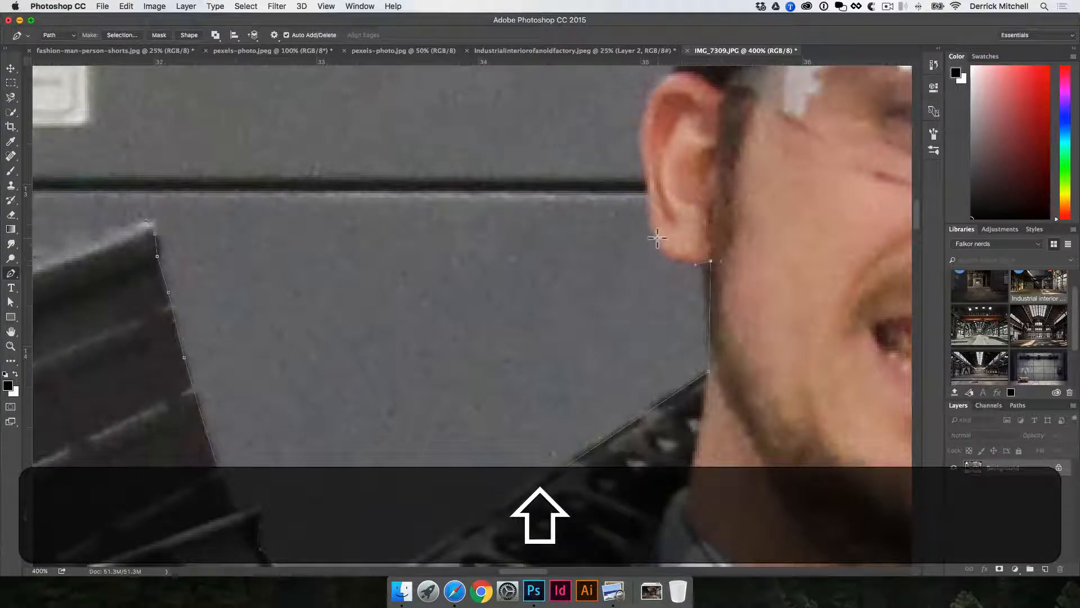
drag(648, 150, 598, 254)
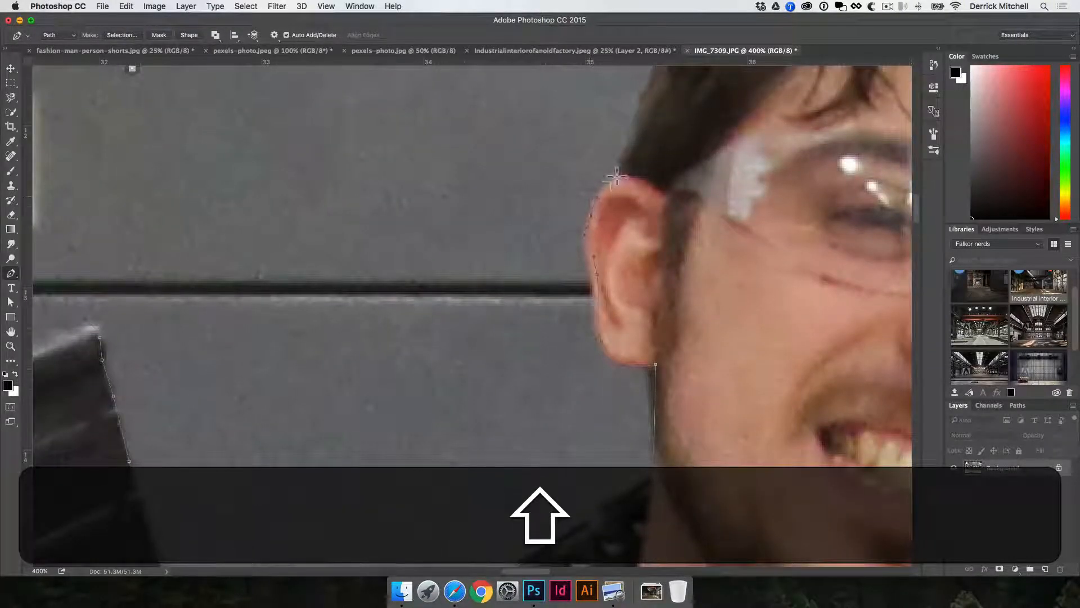
drag(616, 176, 644, 181)
drag(625, 146, 585, 290)
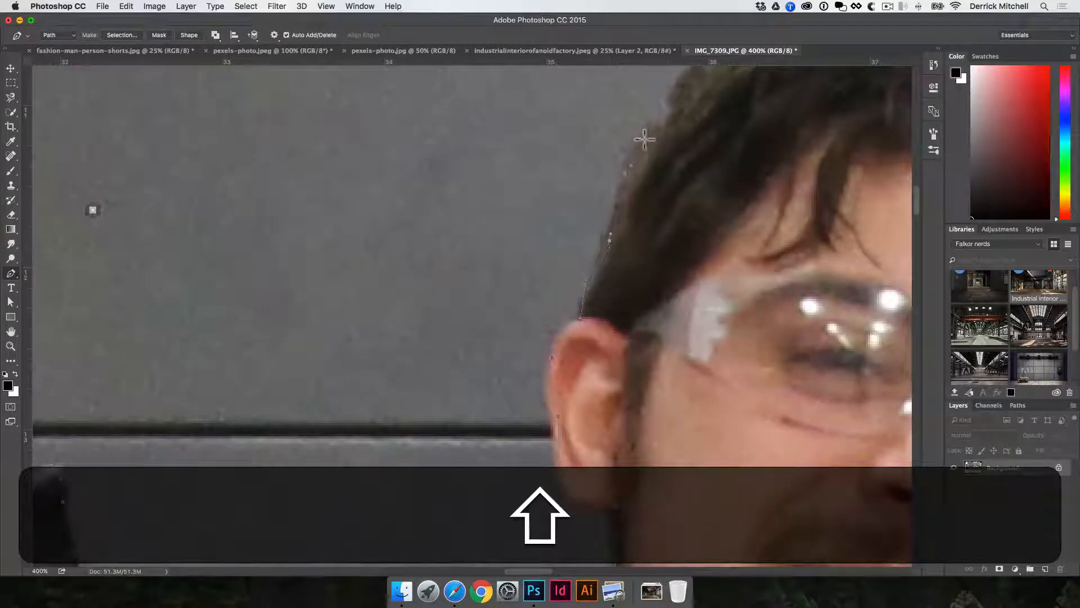
Continue the Pen path with curved anchors up along the back of the hiker's hair.
drag(656, 135, 579, 272)
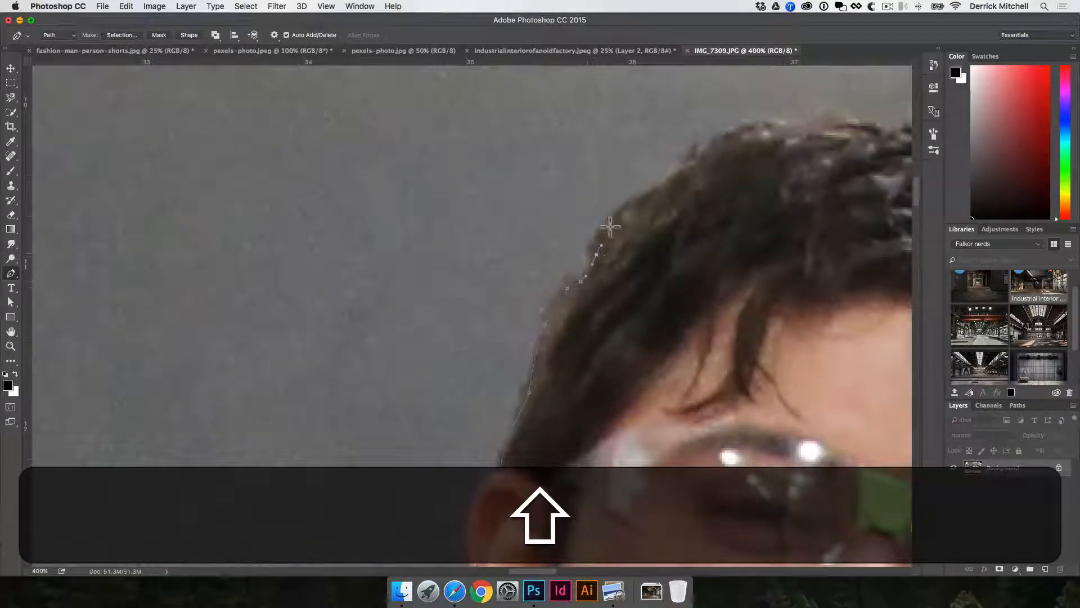
drag(634, 200, 644, 194)
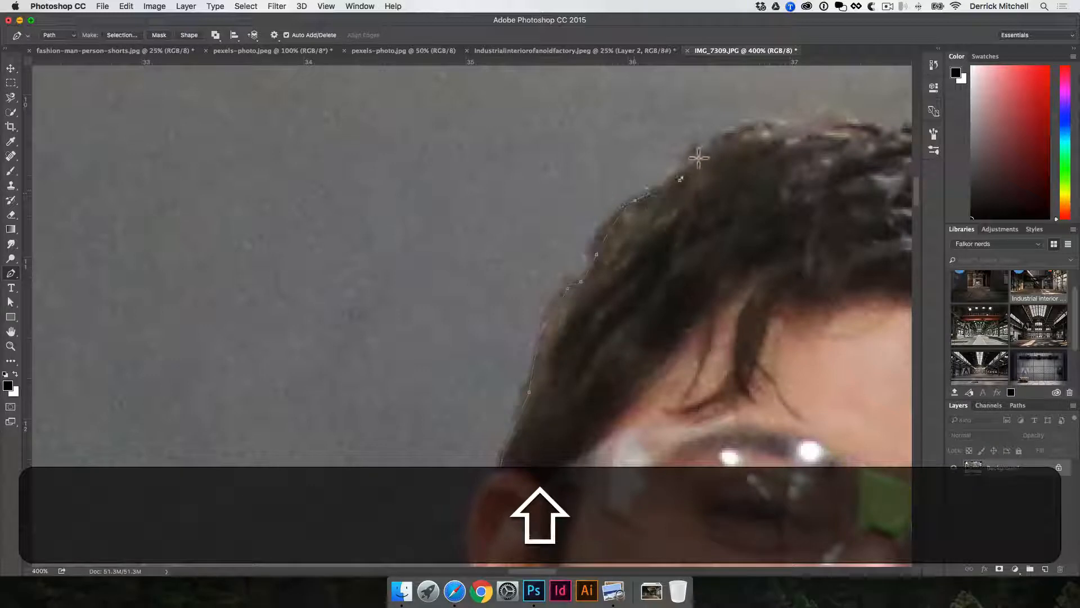
click(731, 140)
drag(736, 147, 518, 256)
click(548, 241)
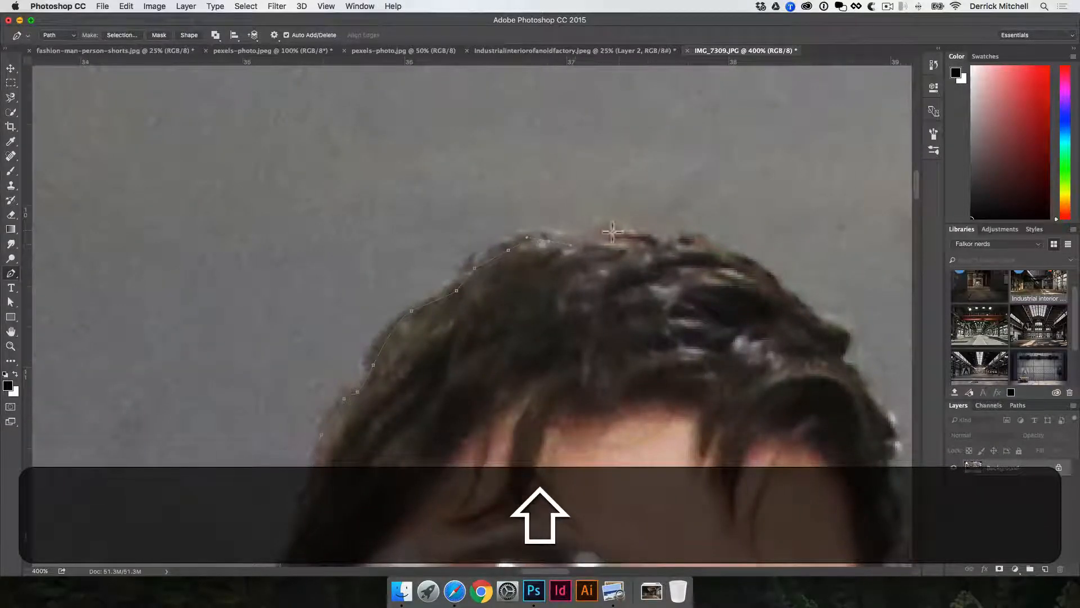
Add anchor points across the top of the hiker's hair.
click(613, 232)
click(651, 242)
click(709, 243)
click(736, 254)
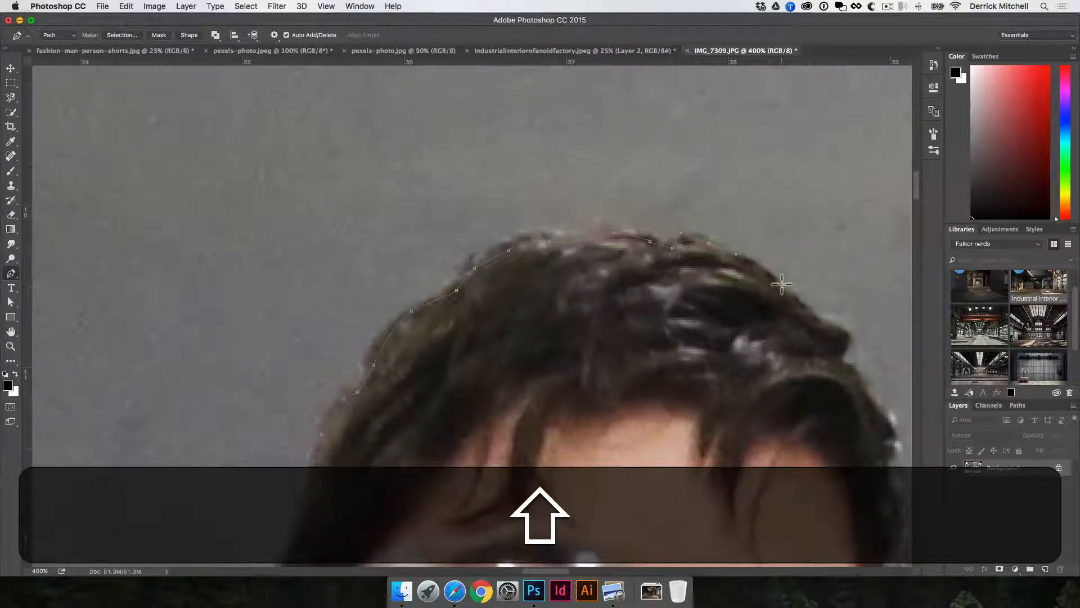
drag(786, 283, 754, 313)
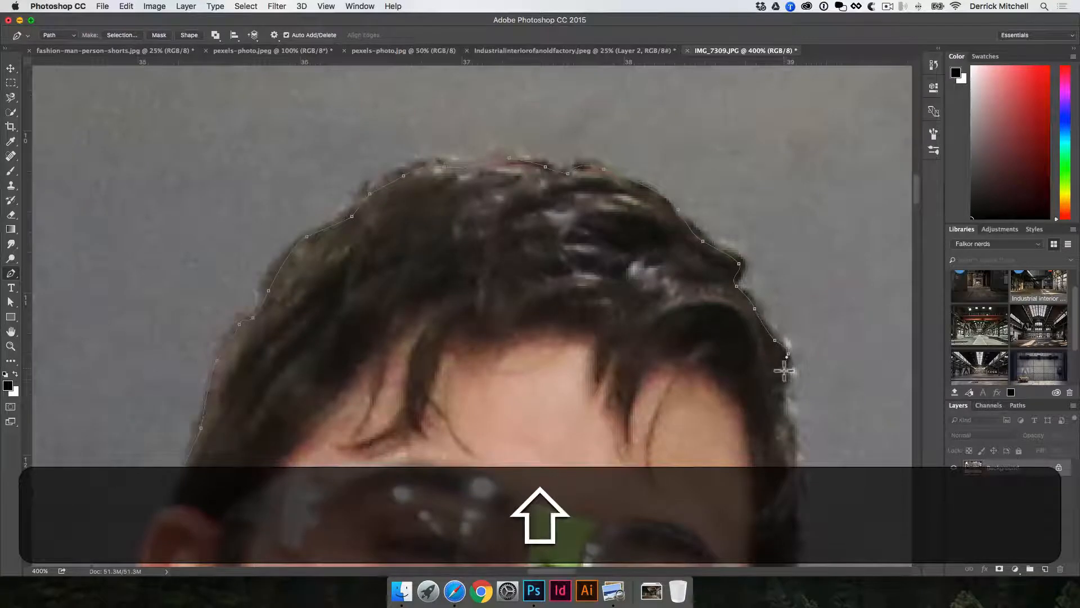
Trace the path down the far side of the hiker's head, adjusting curve handles along the hair.
drag(768, 369, 723, 321)
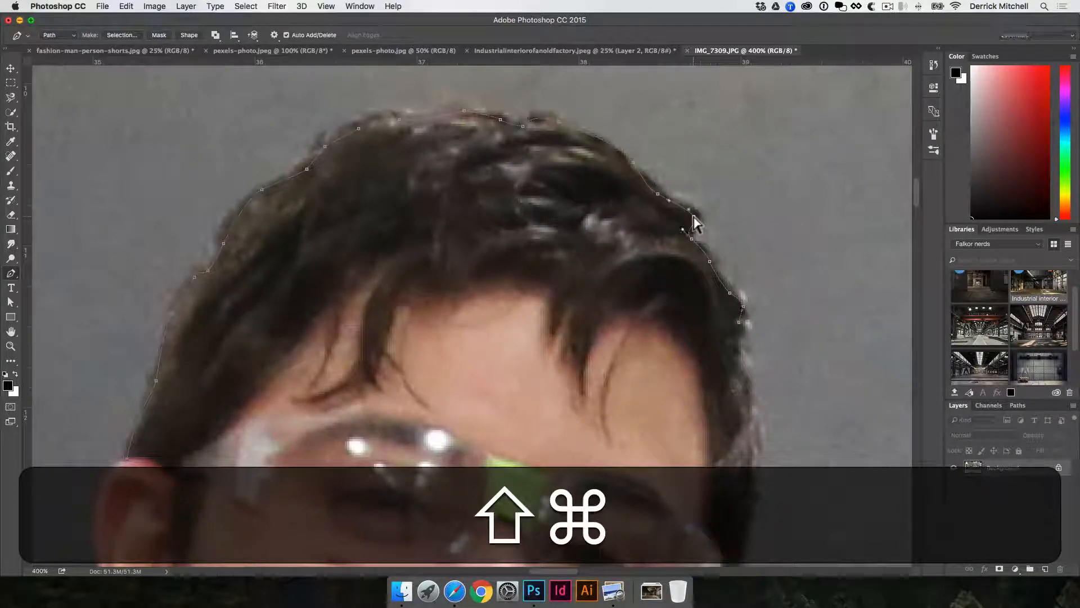
drag(693, 216, 663, 199)
super+click(739, 322)
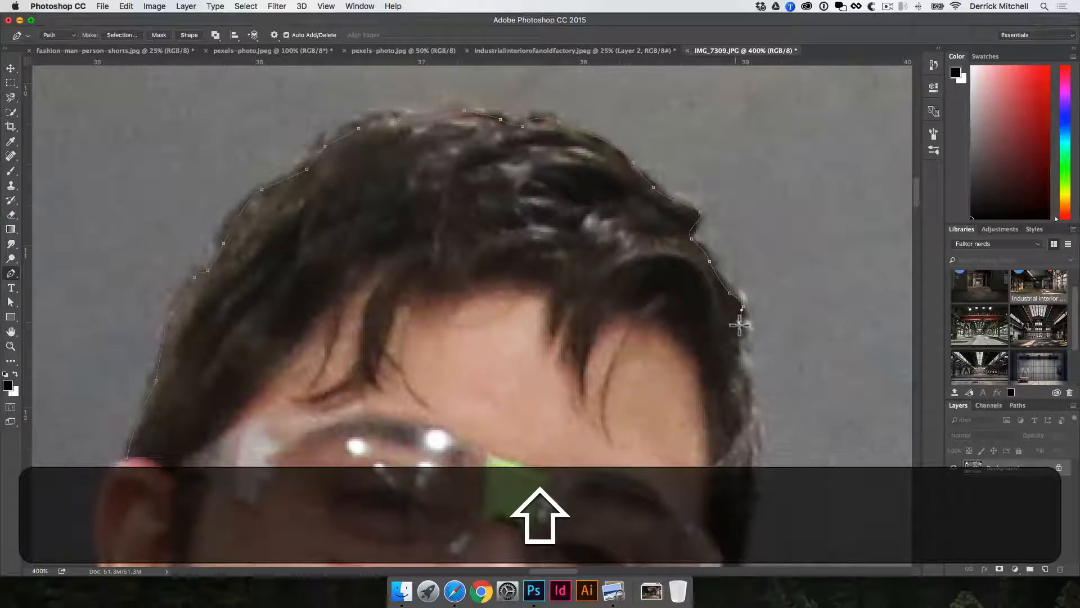
click(741, 349)
click(750, 377)
drag(748, 418, 725, 290)
click(730, 313)
drag(736, 353, 711, 316)
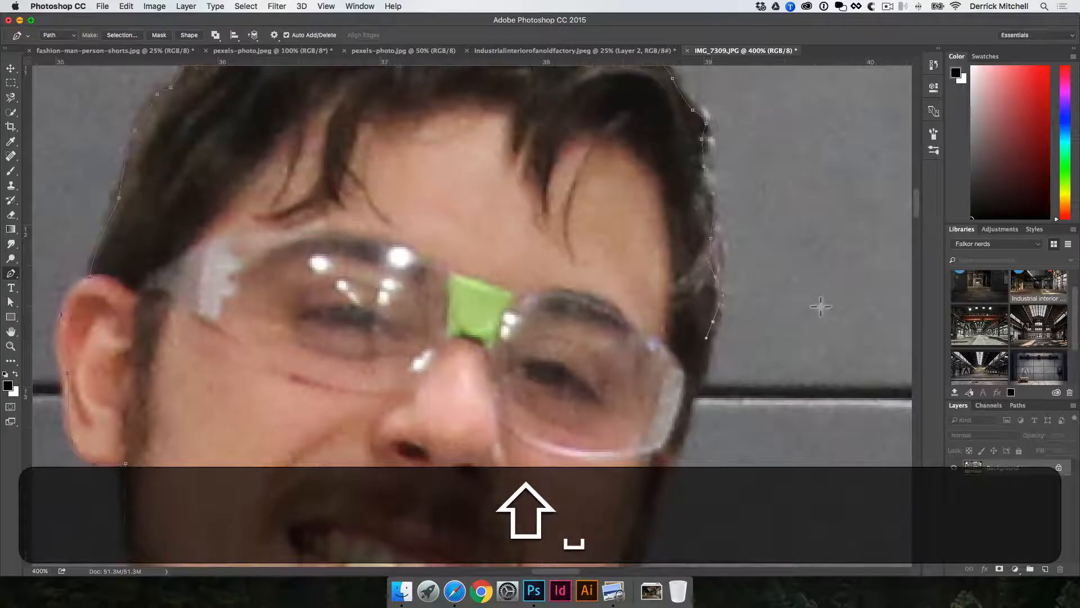
Open the Paths panel and continue the path down the side of the face and beard.
key(shift+super+v)
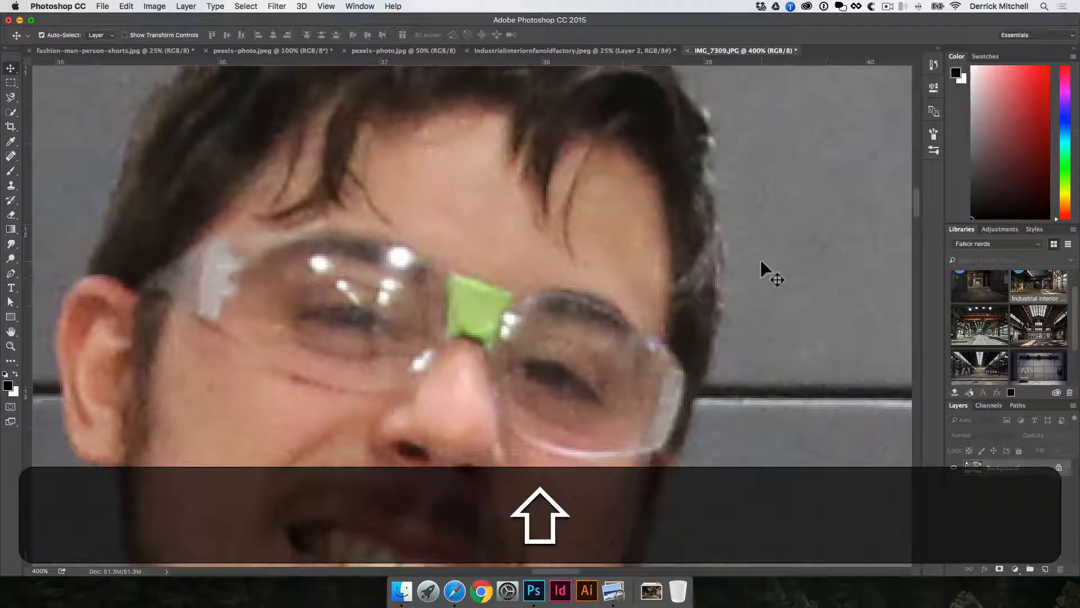
click(1017, 405)
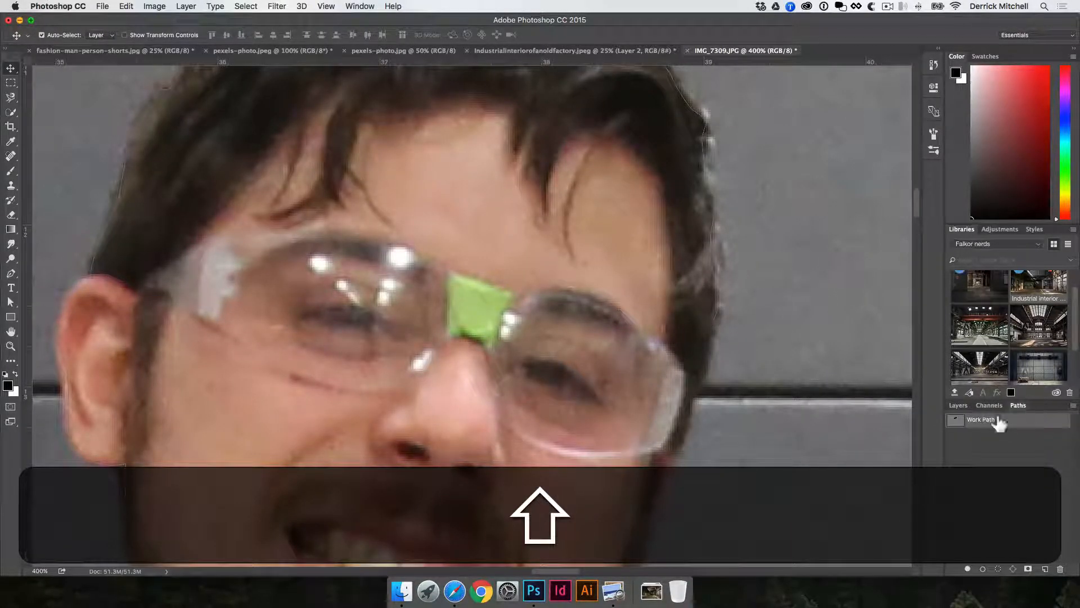
key(shift+p)
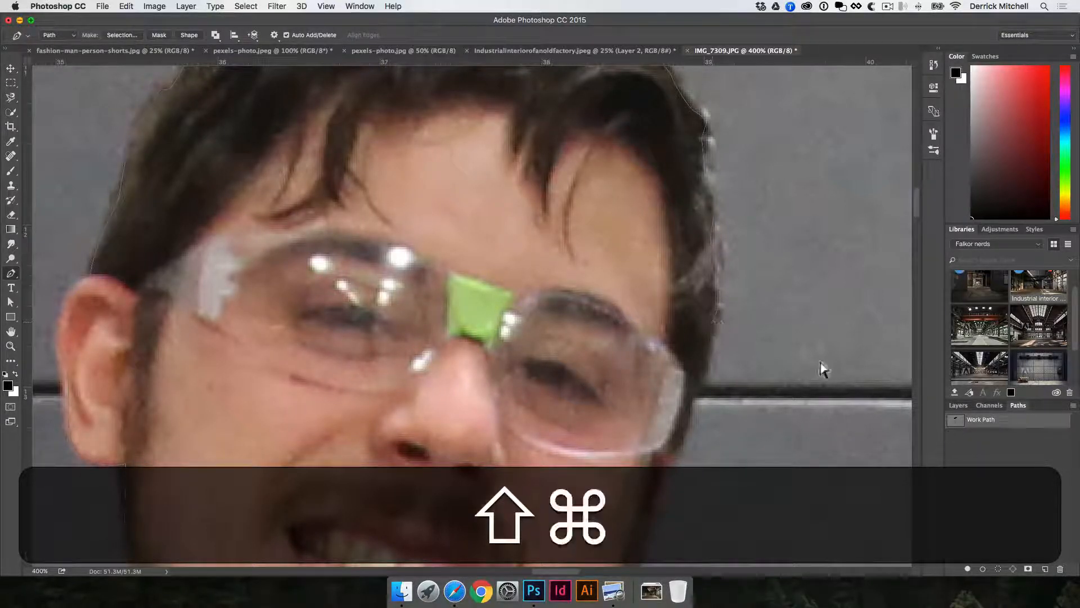
shift+super+click(712, 324)
drag(714, 322, 705, 373)
drag(686, 421, 769, 314)
drag(723, 397, 724, 309)
drag(723, 352, 720, 358)
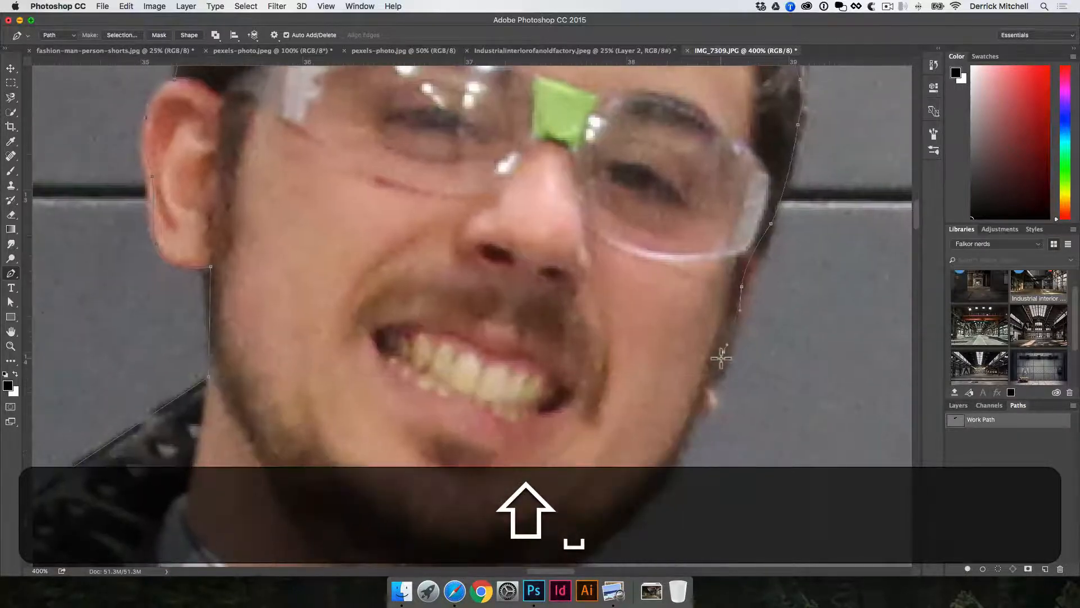
drag(702, 408, 733, 321)
drag(710, 366, 718, 291)
drag(651, 376, 650, 410)
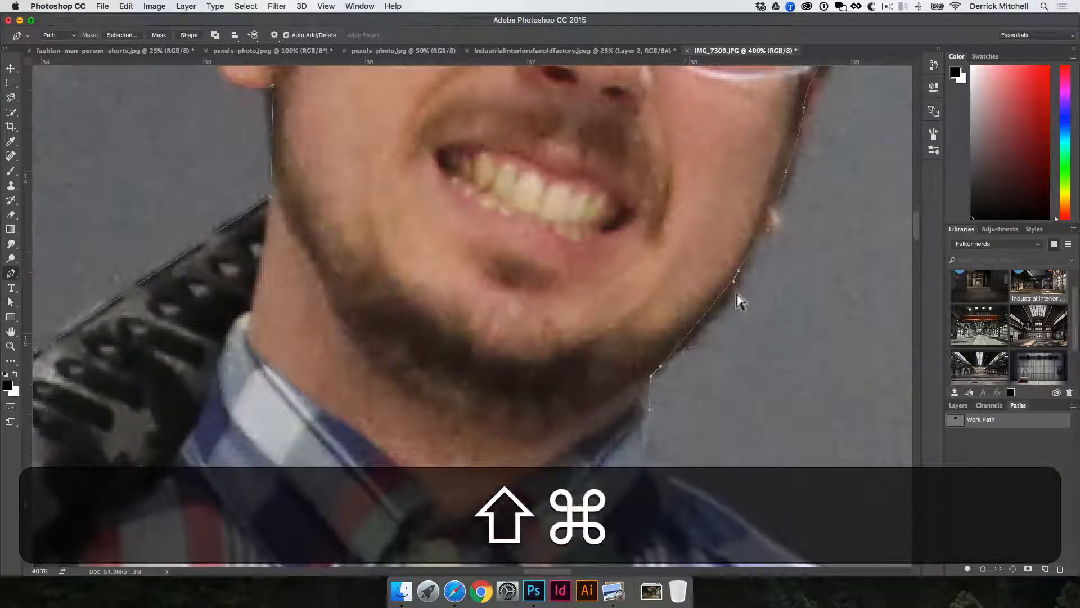
Continue the path around the chin and down the neck to the shirt collar.
drag(739, 277, 740, 276)
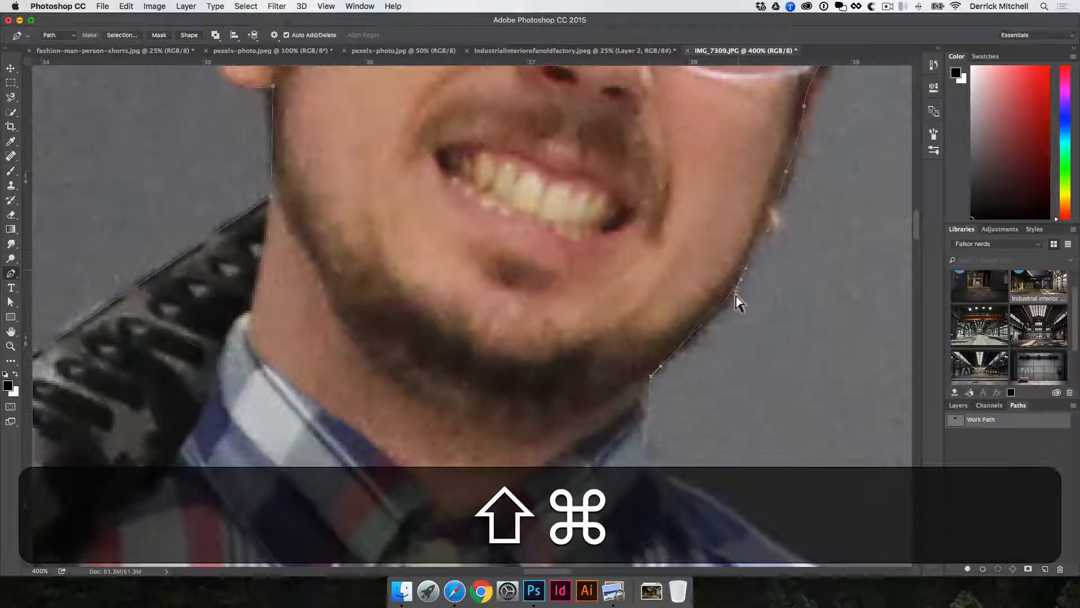
drag(722, 314, 719, 326)
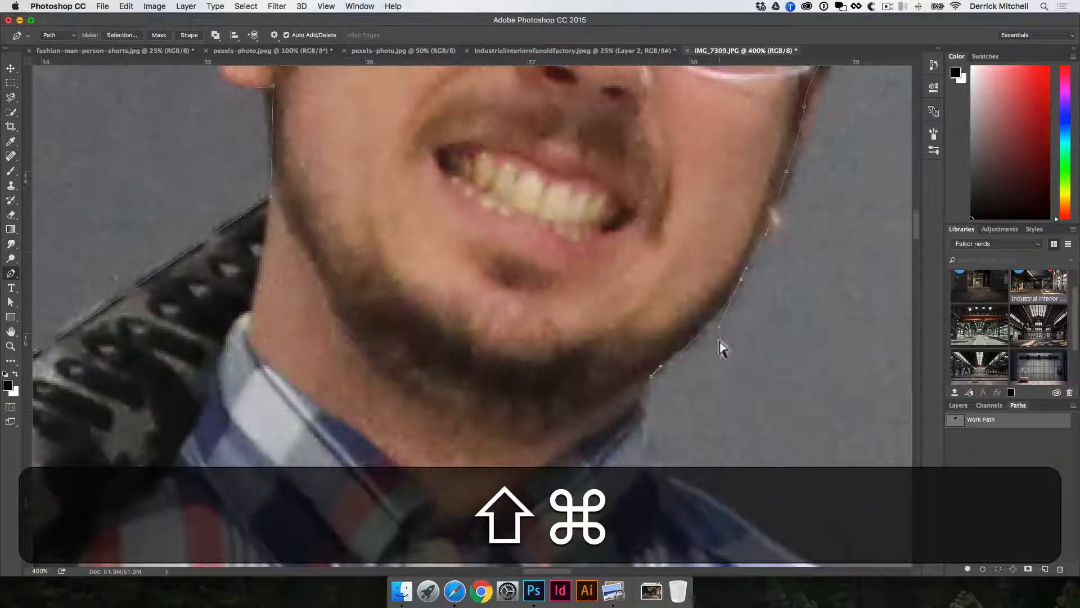
drag(691, 370, 701, 271)
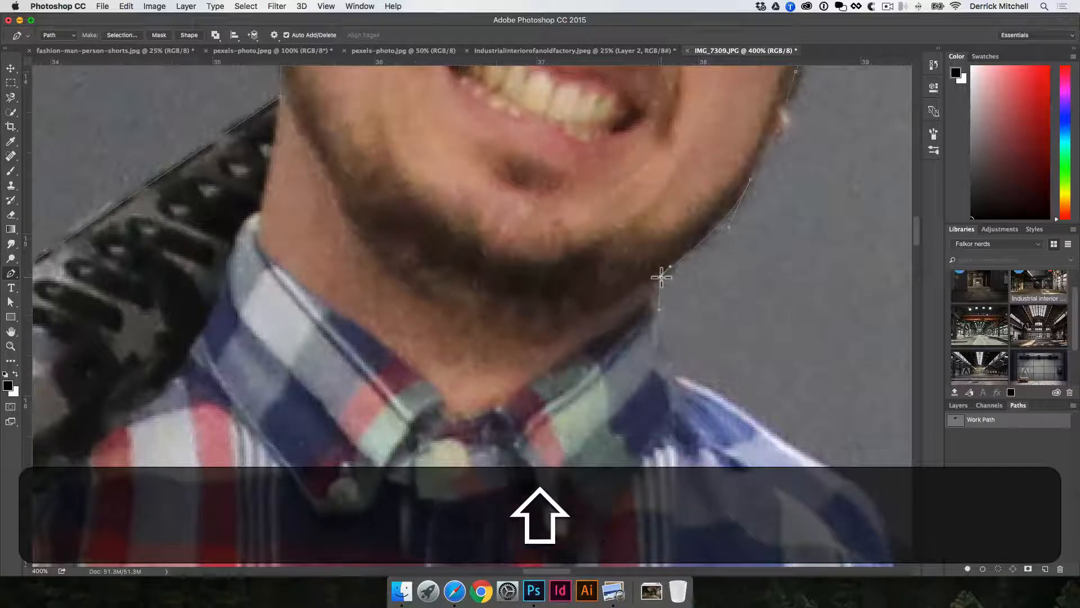
shift+click(658, 319)
drag(691, 381, 708, 388)
drag(771, 436, 780, 443)
drag(774, 436, 734, 322)
drag(701, 319, 541, 341)
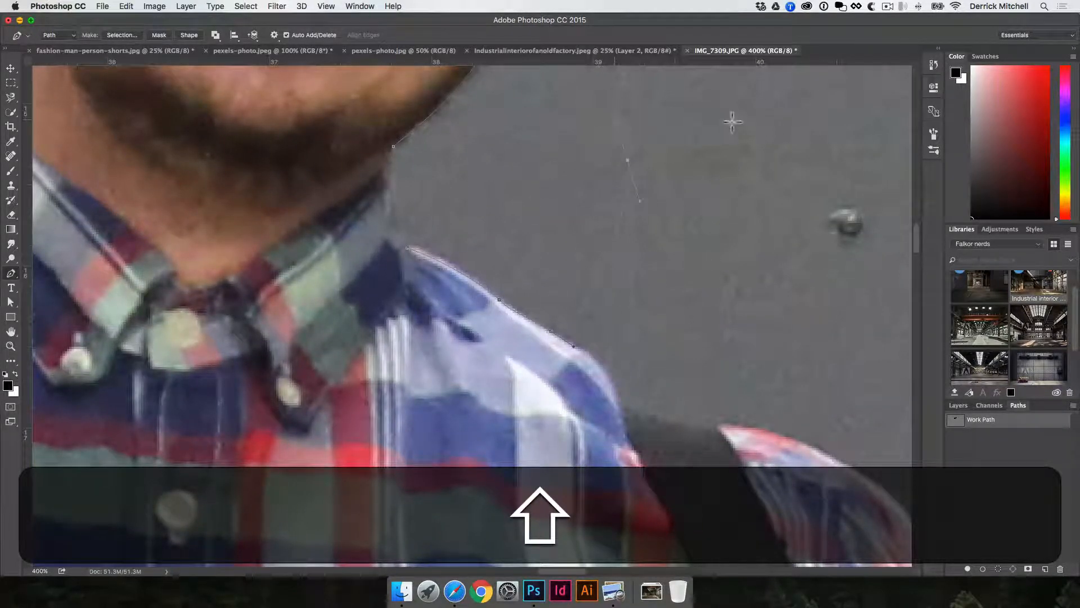
drag(736, 123, 749, 136)
drag(698, 229, 718, 269)
drag(714, 313, 697, 319)
click(794, 302)
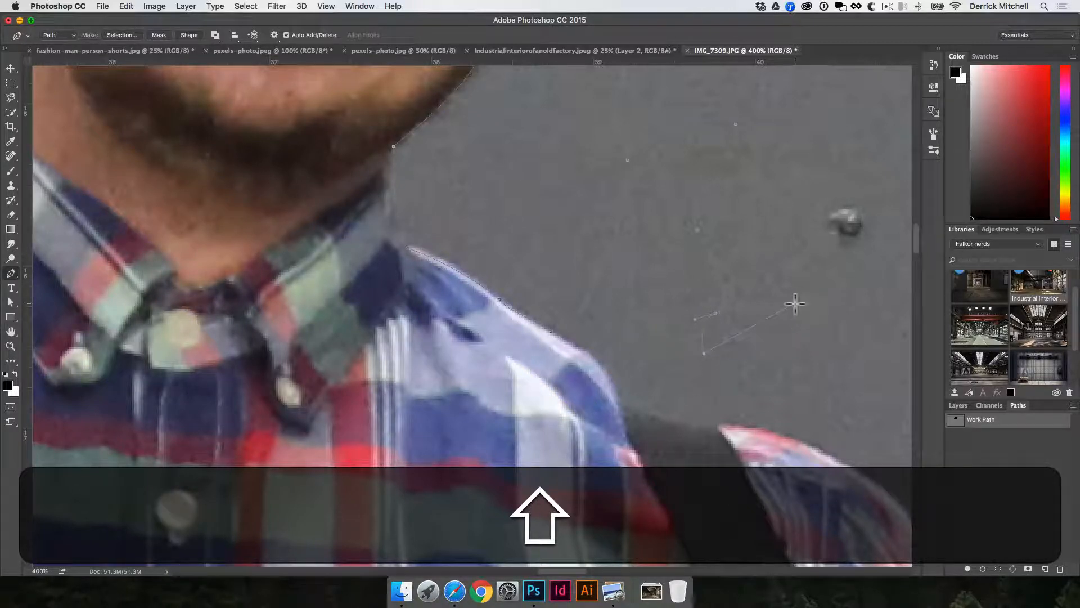
click(771, 404)
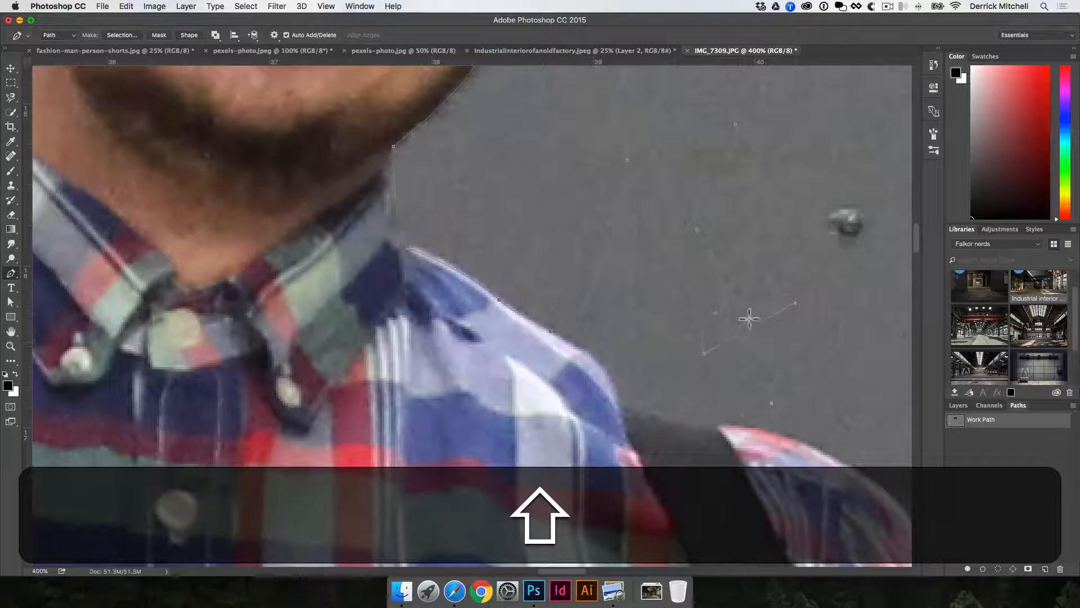
key(alt)
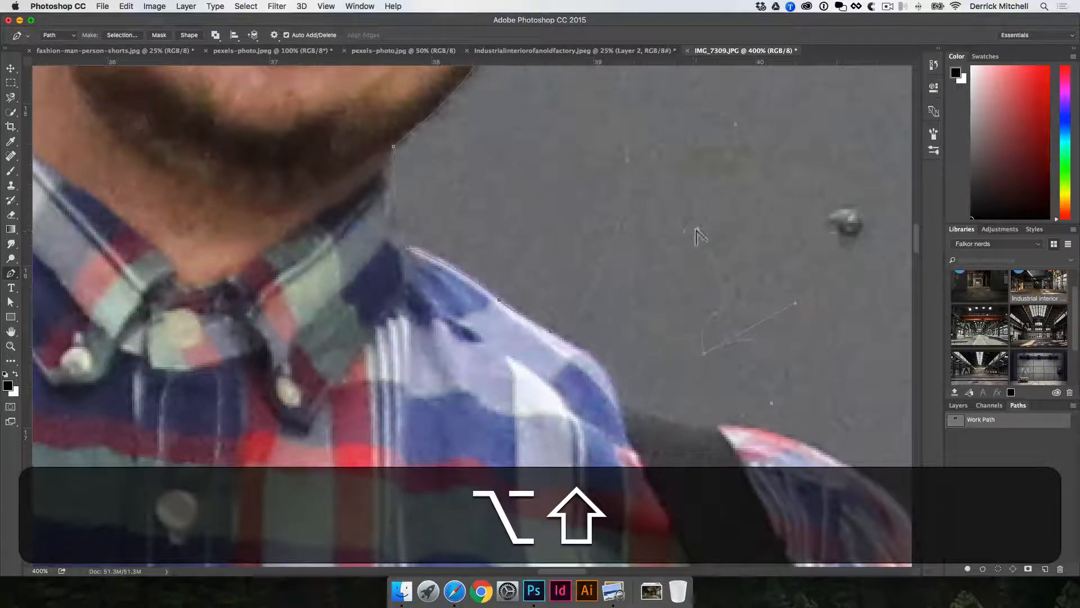
Delete the stray anchor points in the background with the Direct Selection tool.
drag(643, 255, 644, 262)
key(alt+shift+a)
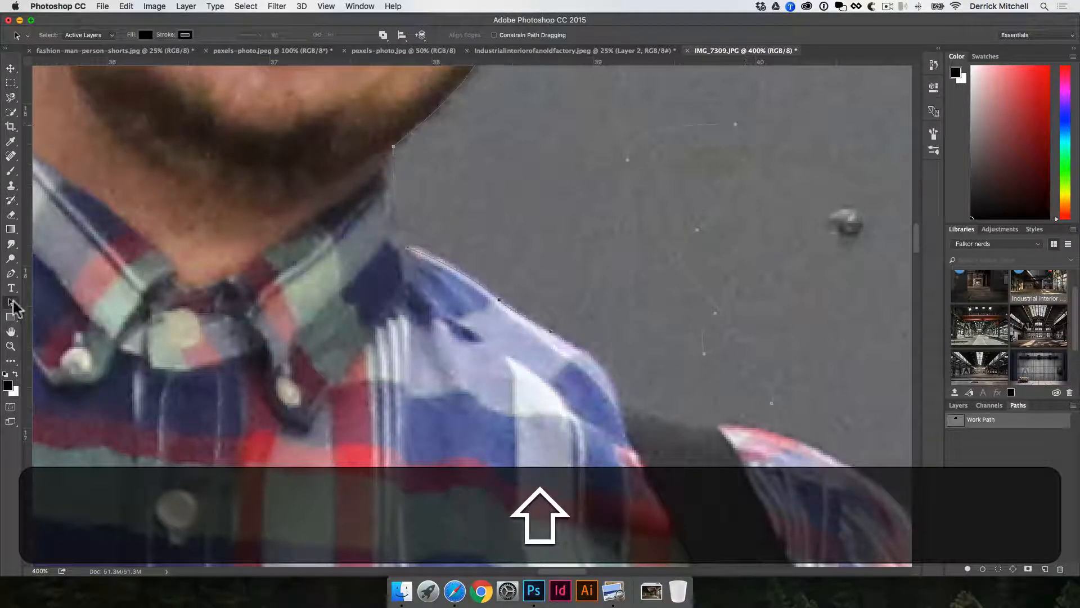
click(13, 302)
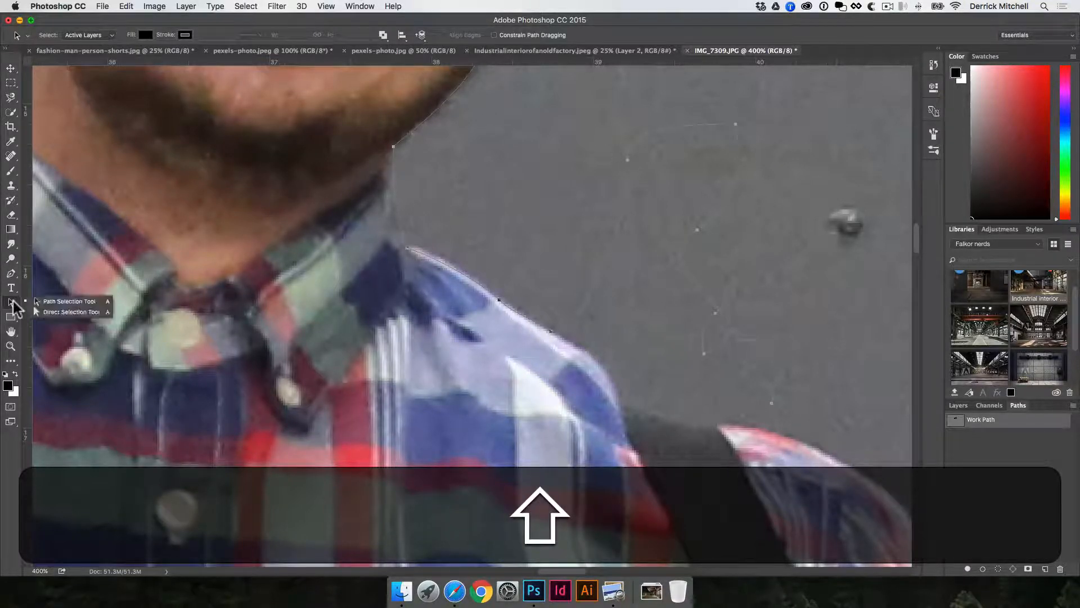
click(53, 311)
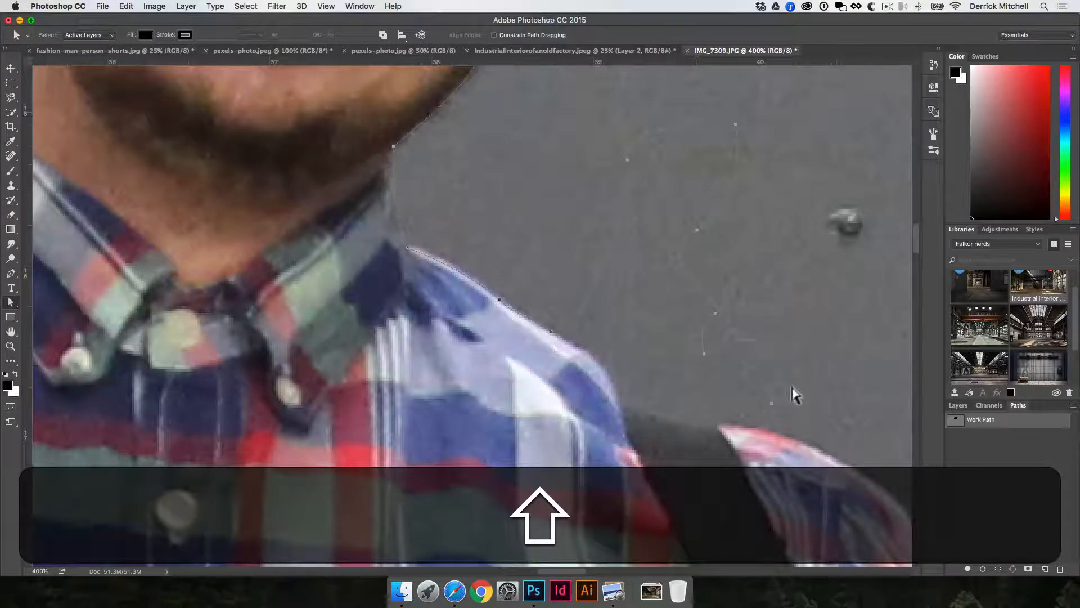
scroll(793, 393, left, 2)
key(shift+BackSpace)
key(super+shift+z)
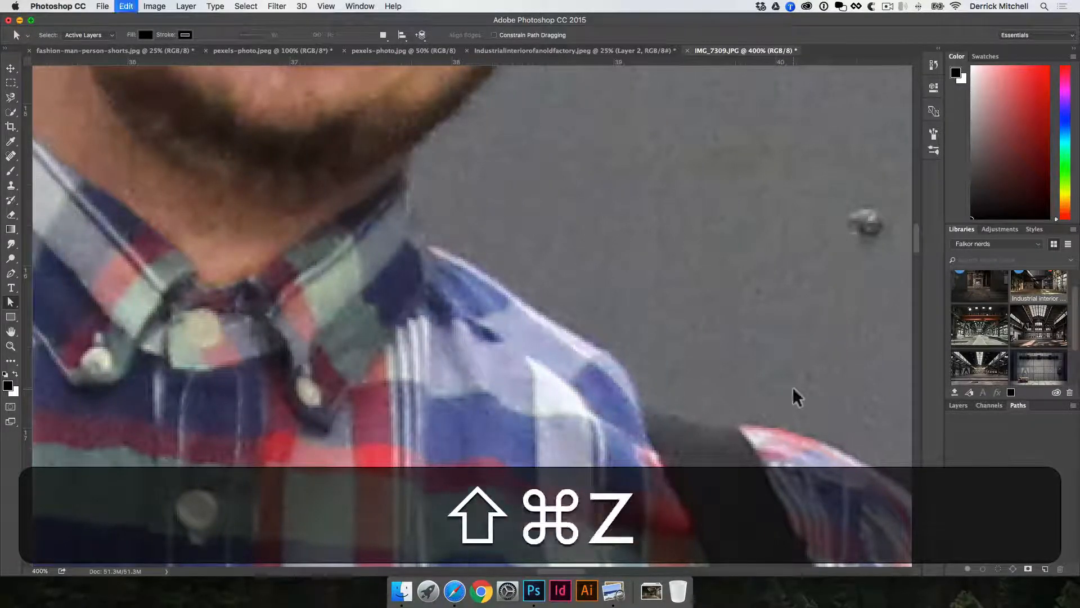
key(shift)
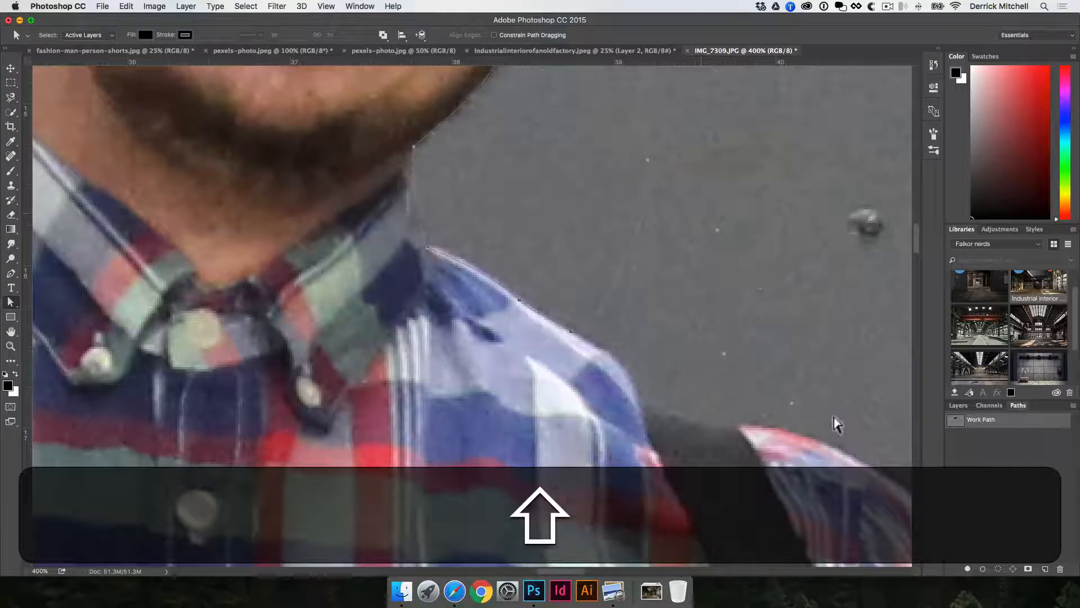
key(shift+BackSpace)
key(shift+BackSpace)
Switch back to the Pen tool and continue the path along the hiker's shoulder.
key(shift+p)
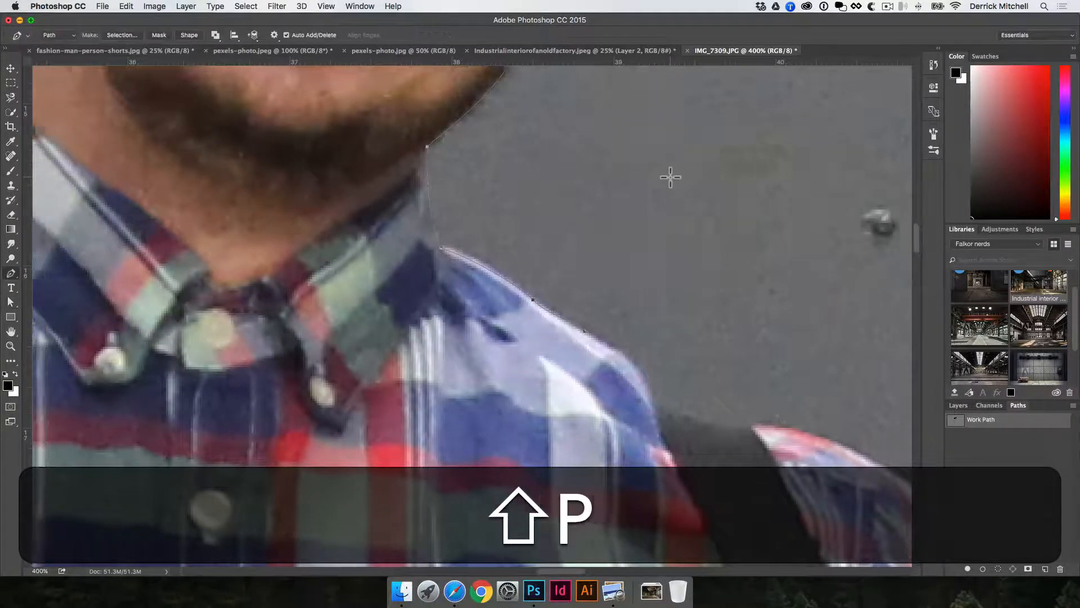
scroll(647, 254, up, 15)
drag(439, 150, 475, 184)
scroll(468, 113, down, 15)
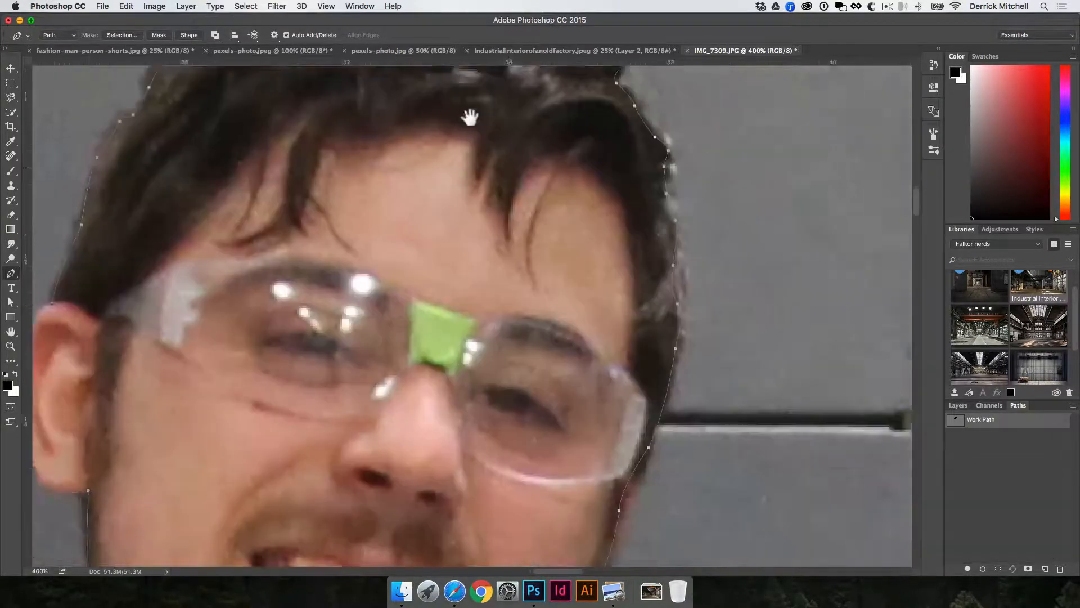
scroll(484, 174, right, 5)
scroll(594, 191, up, 1)
key(shift)
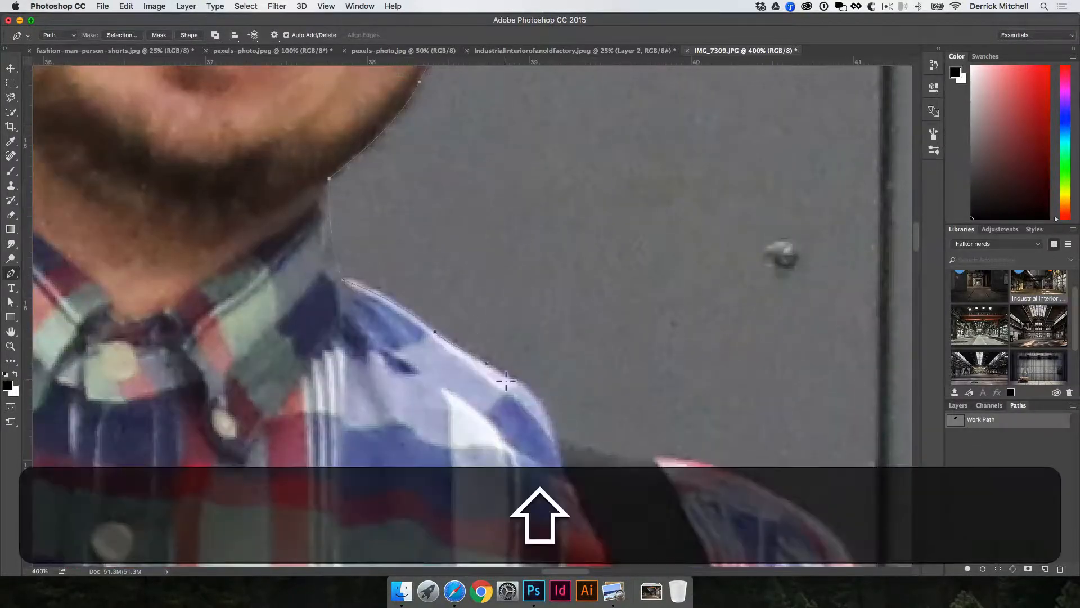
drag(486, 365, 533, 393)
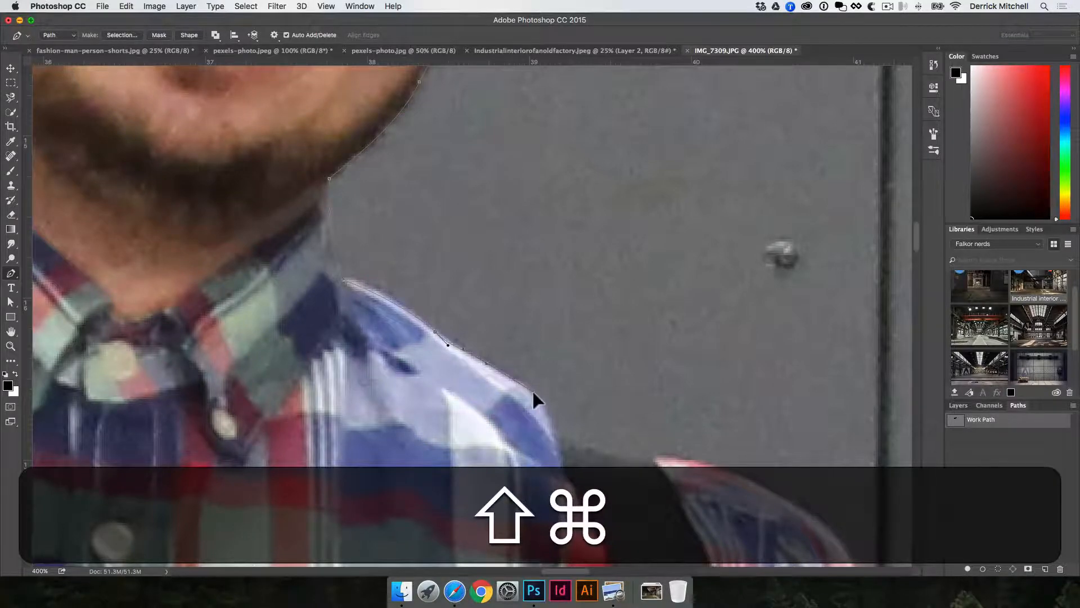
Zoom out and close the path with a rough outline around the rifle stock back to the shoulder.
alt+click(554, 425)
alt+click(556, 422)
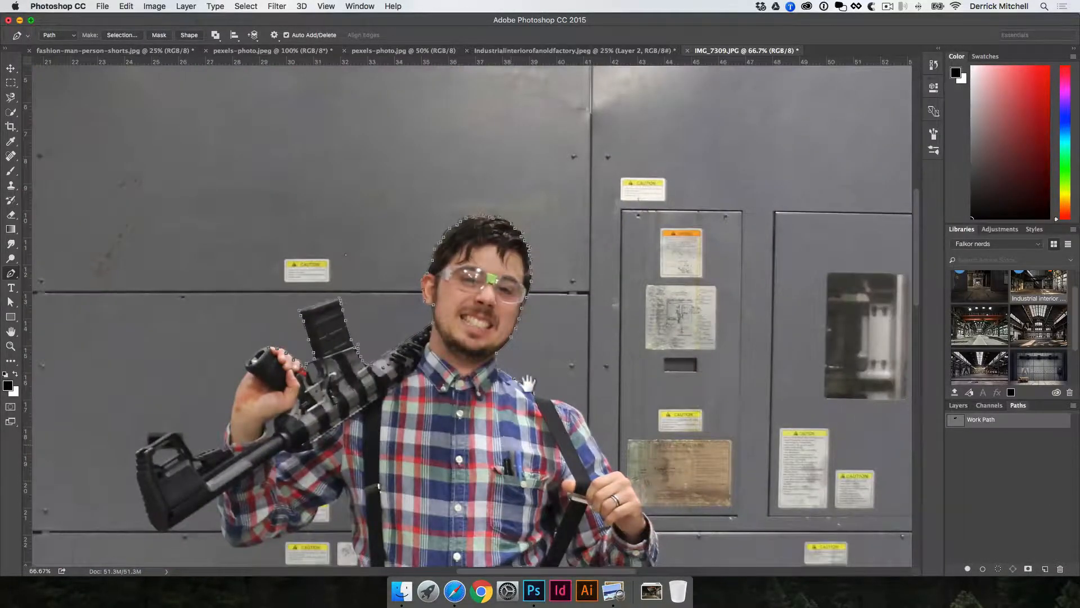
drag(506, 470, 540, 341)
drag(475, 391, 481, 377)
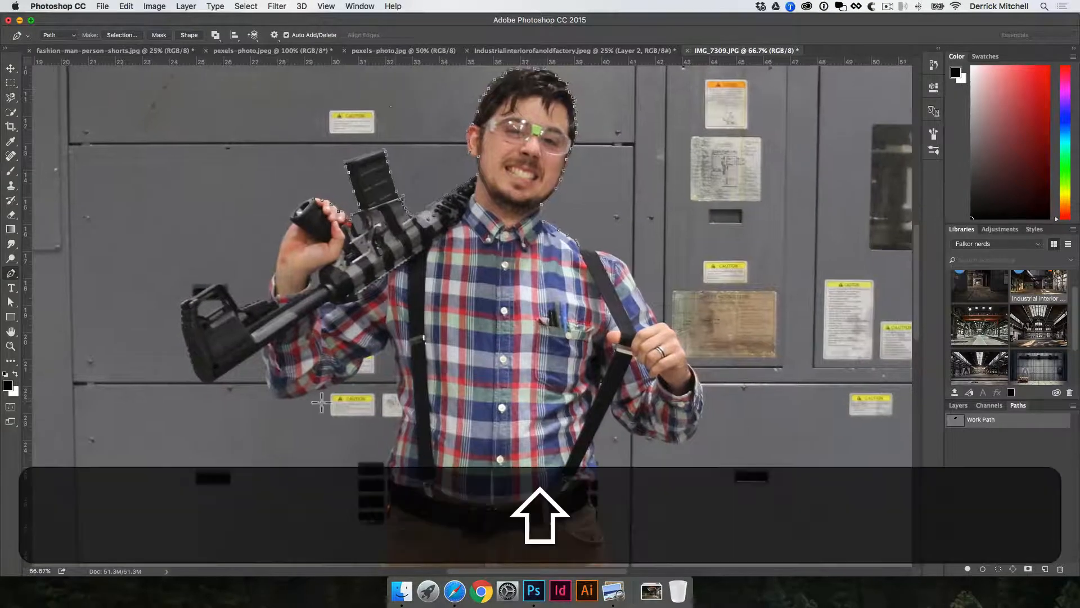
click(125, 268)
click(188, 219)
click(260, 192)
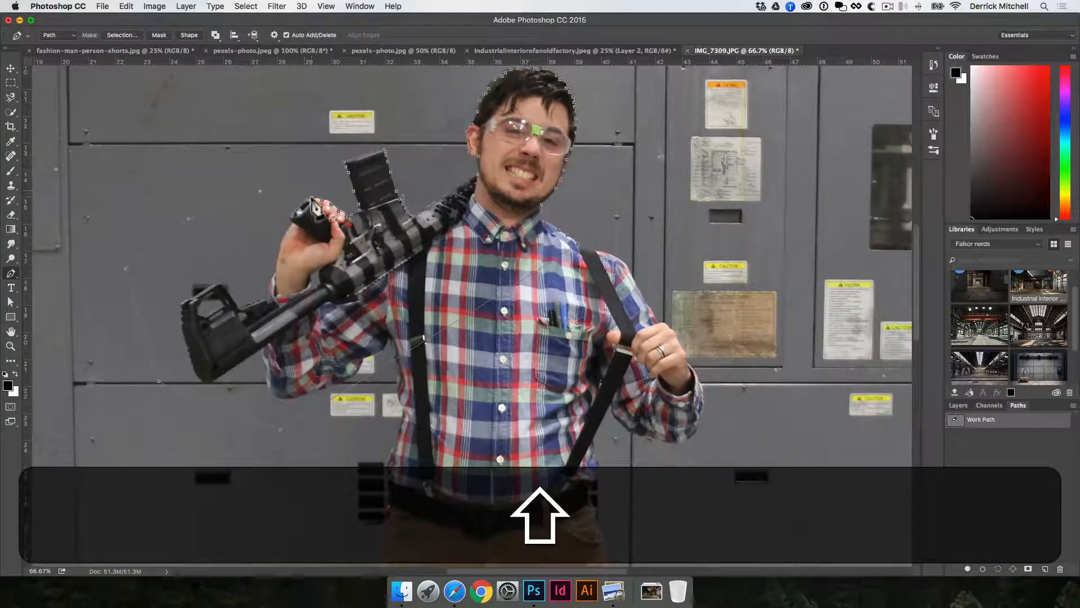
click(313, 201)
Make a selection from the path with a feather radius of 0 pixels.
right_click(457, 266)
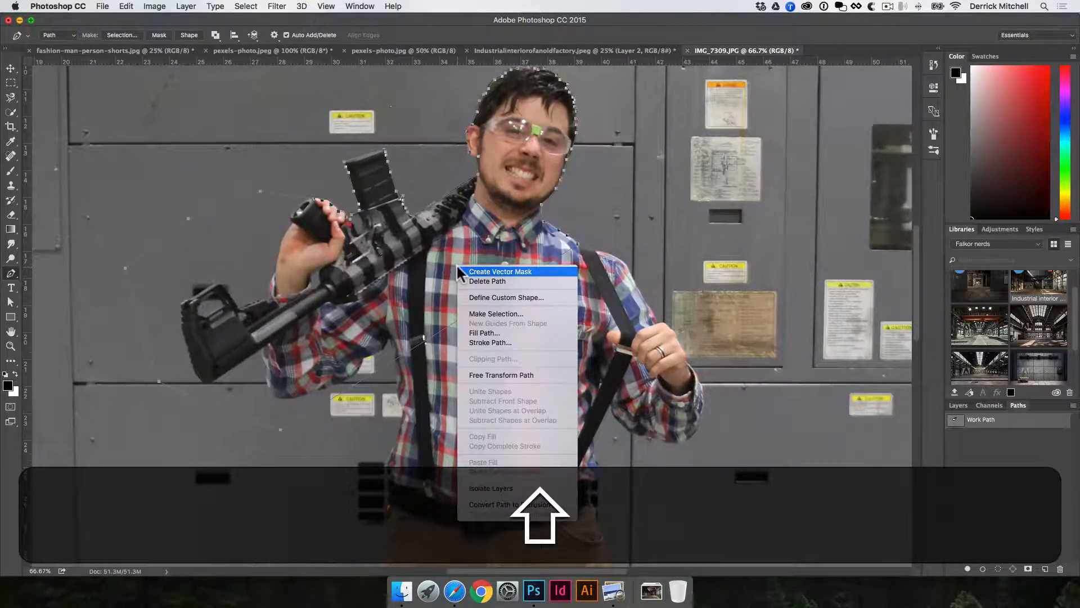
click(495, 312)
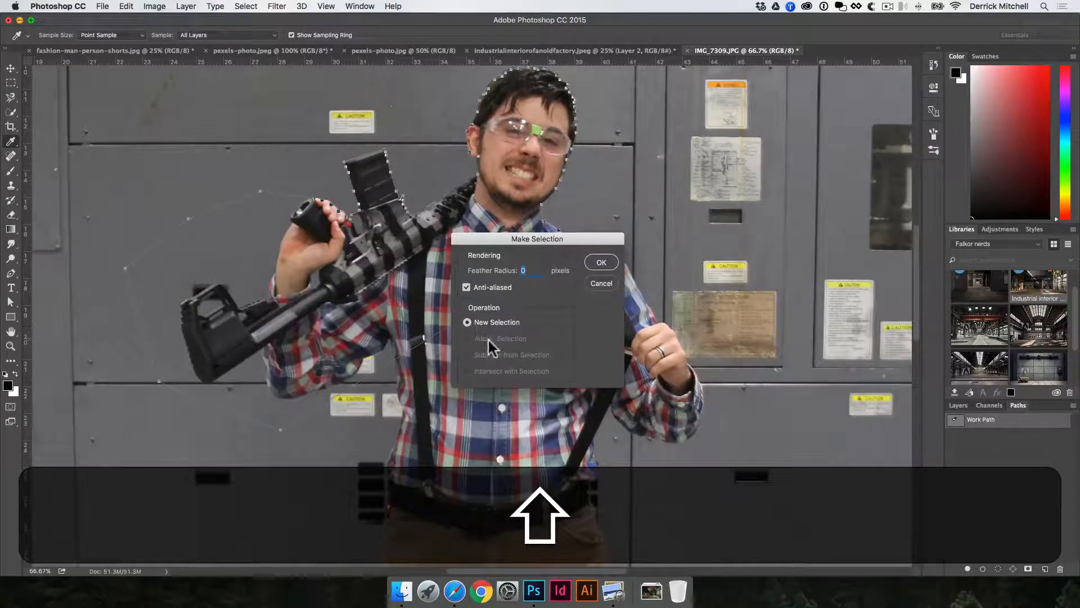
click(601, 262)
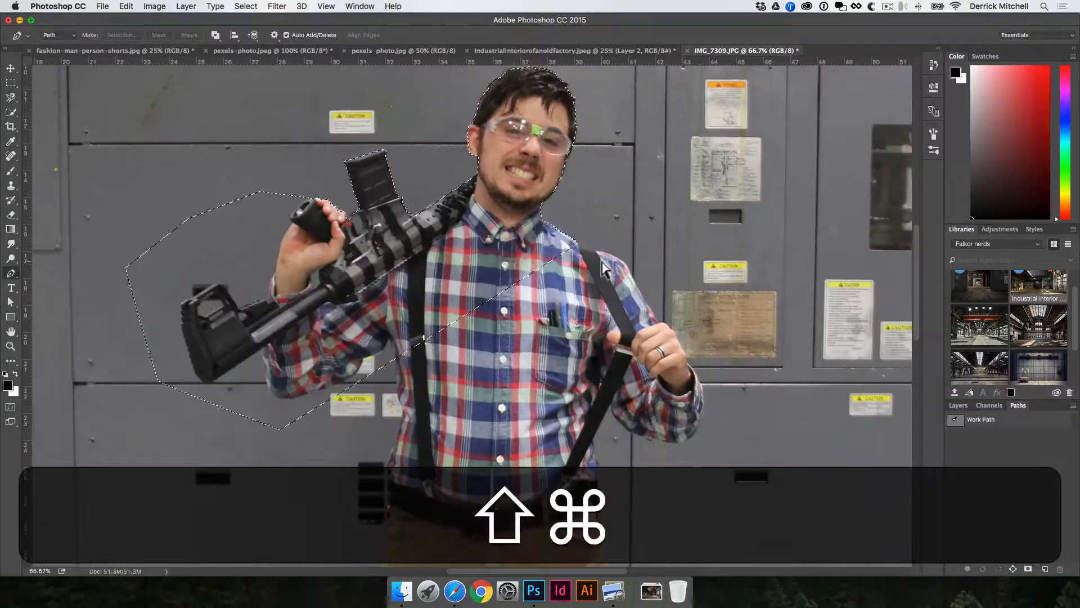
Deselect the selection and select the work path in the Paths panel.
key(shift+super+d)
click(955, 421)
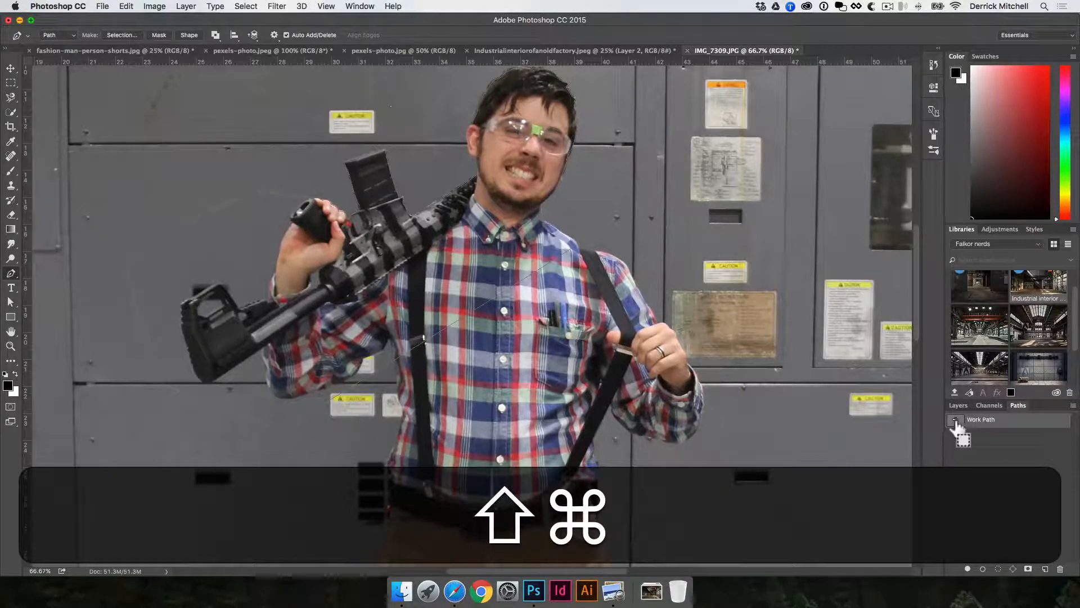
Load the work path as a selection and return to the layers list.
shift+super+click(956, 421)
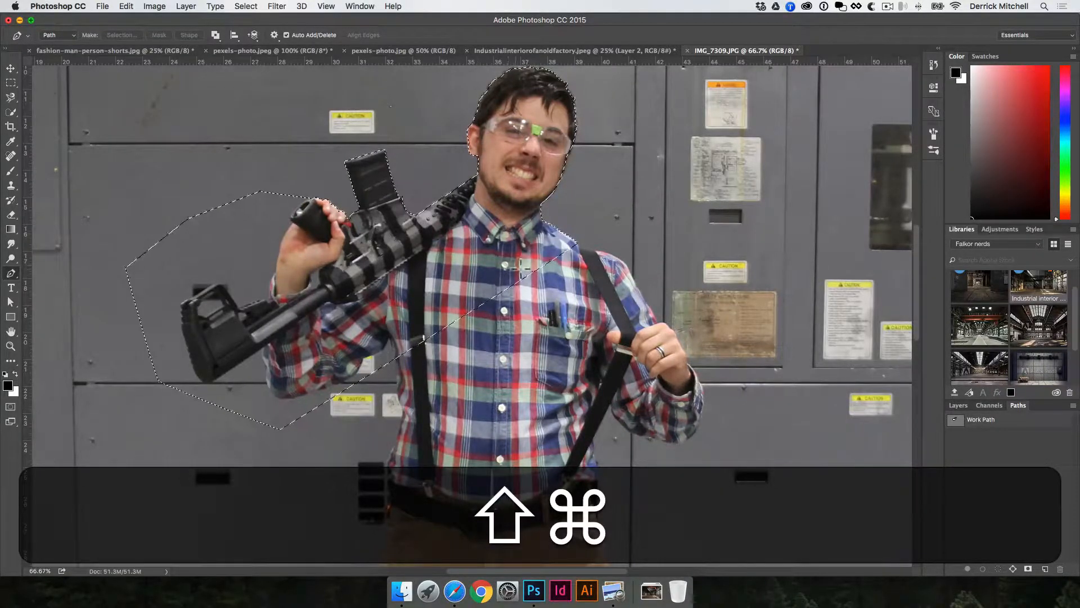
click(956, 405)
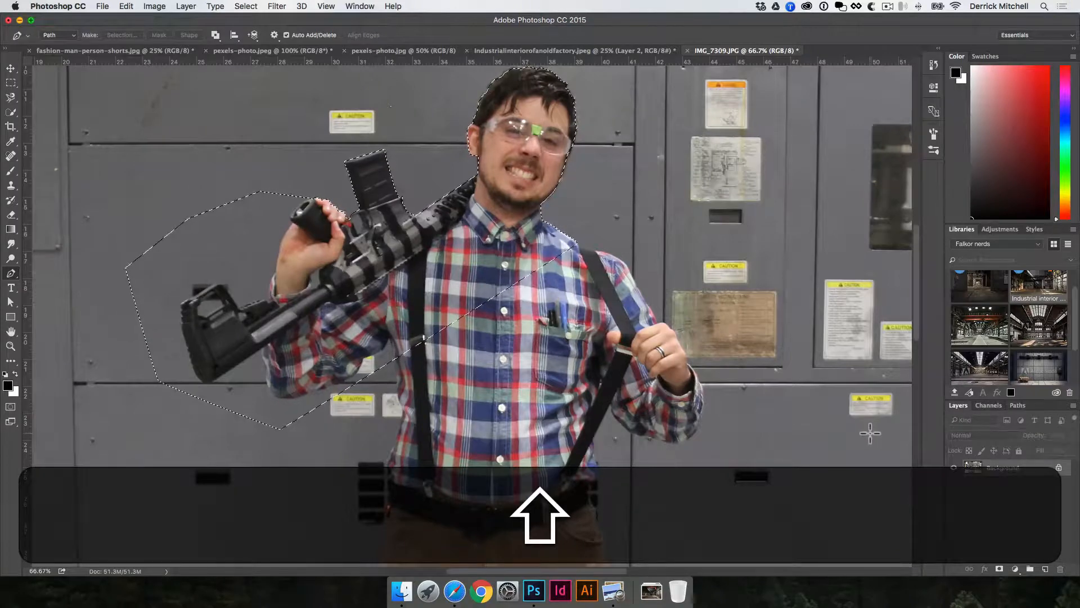
Drag the selected man with the rifle from IMG_7309 into the fashion-man-person-shorts document.
key(shift+super+v)
key(v)
drag(580, 211, 748, 273)
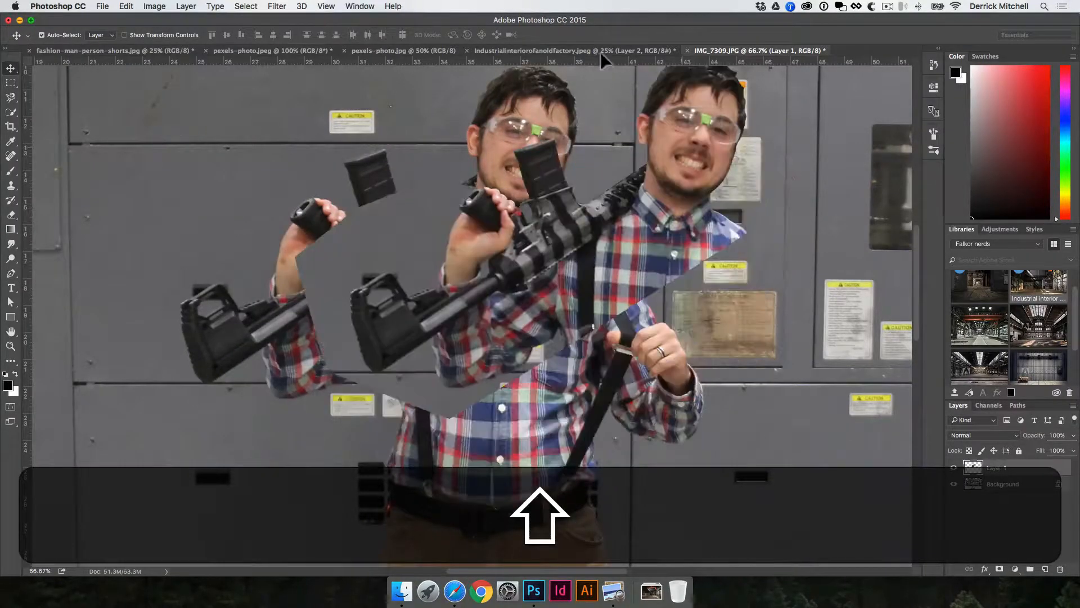
click(600, 52)
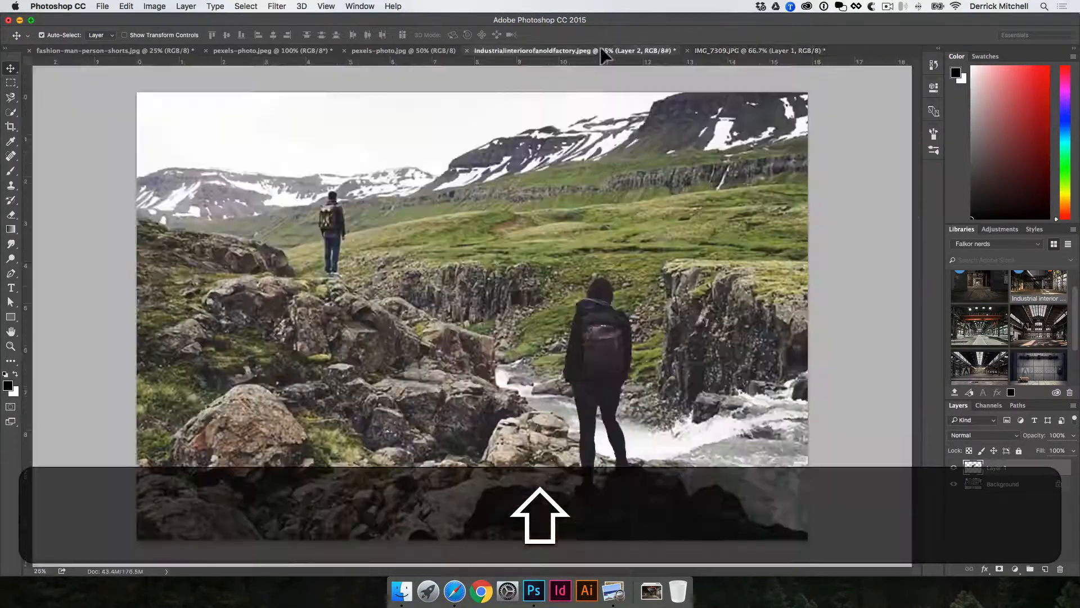
click(277, 51)
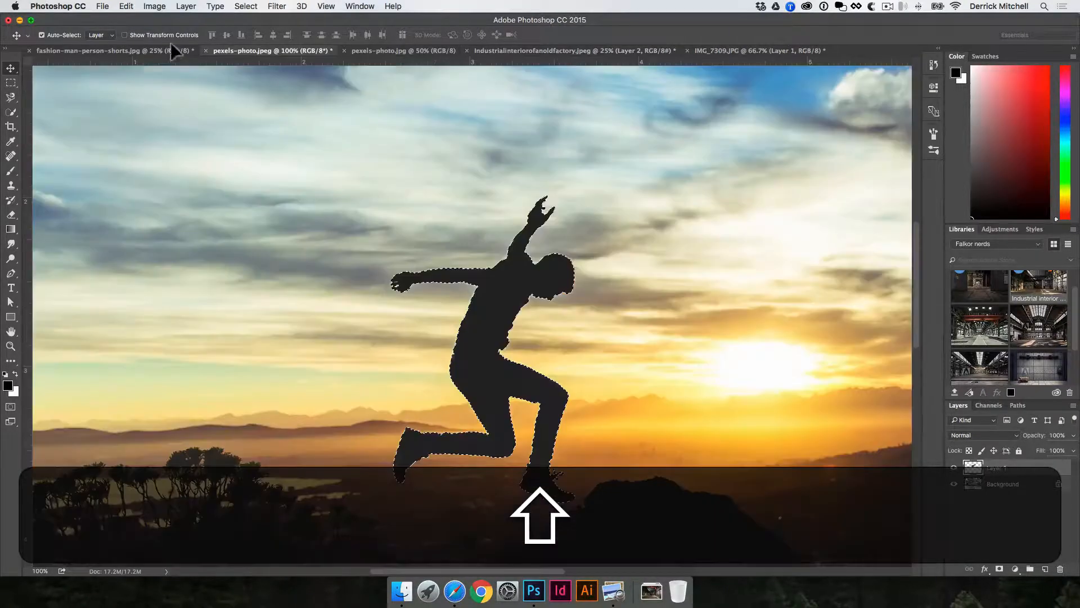
click(163, 51)
drag(777, 260, 608, 194)
Scale the pasted man up with Free Transform and commit the transformation.
key(super+t)
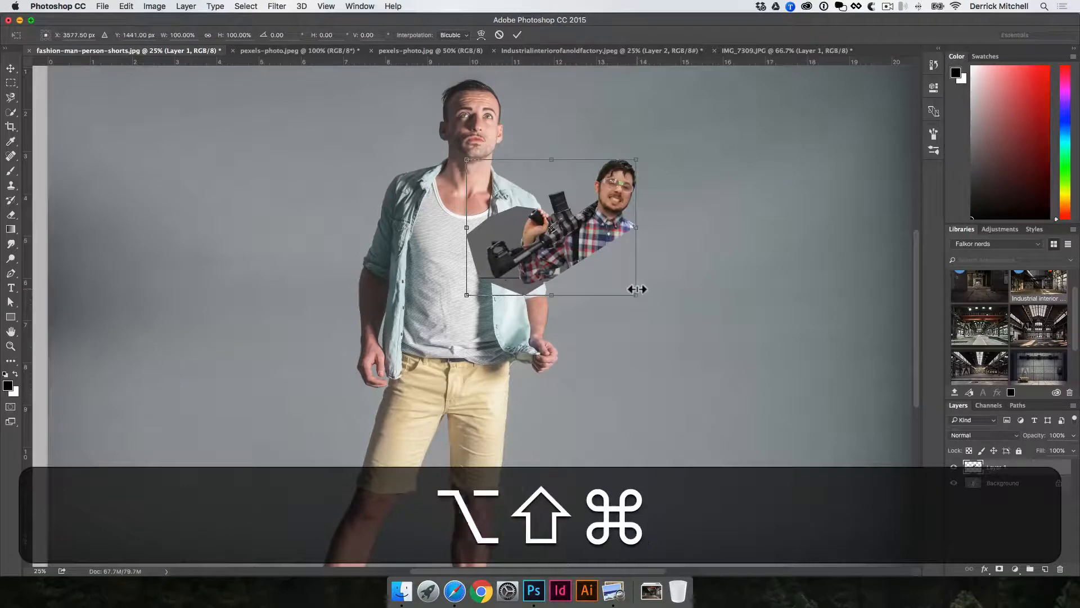
drag(636, 290, 864, 498)
key(Return)
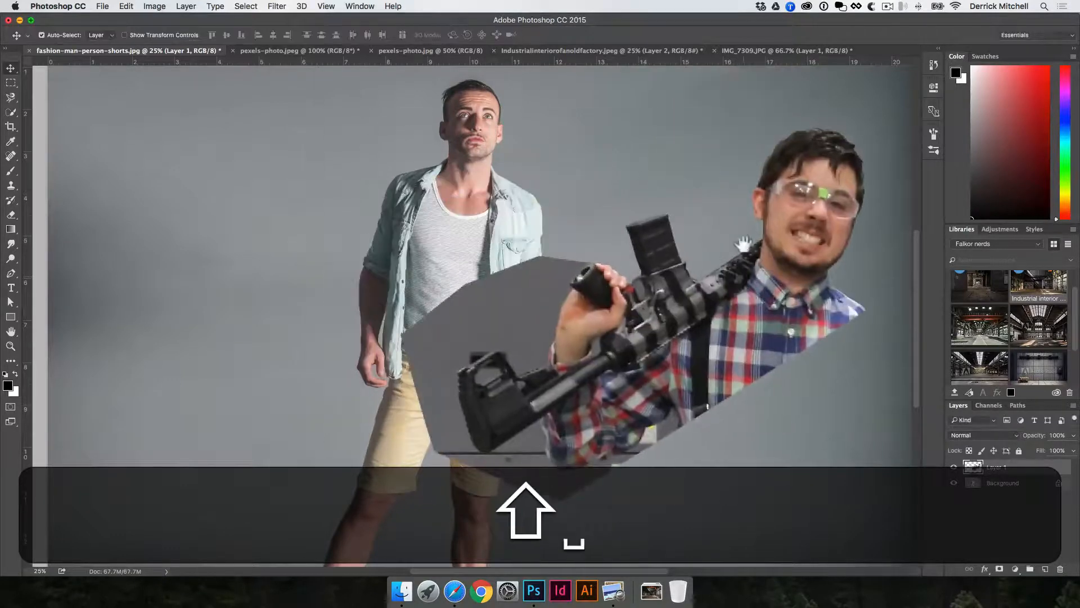
Move the pasted man to the left over the standing model.
drag(772, 172, 543, 212)
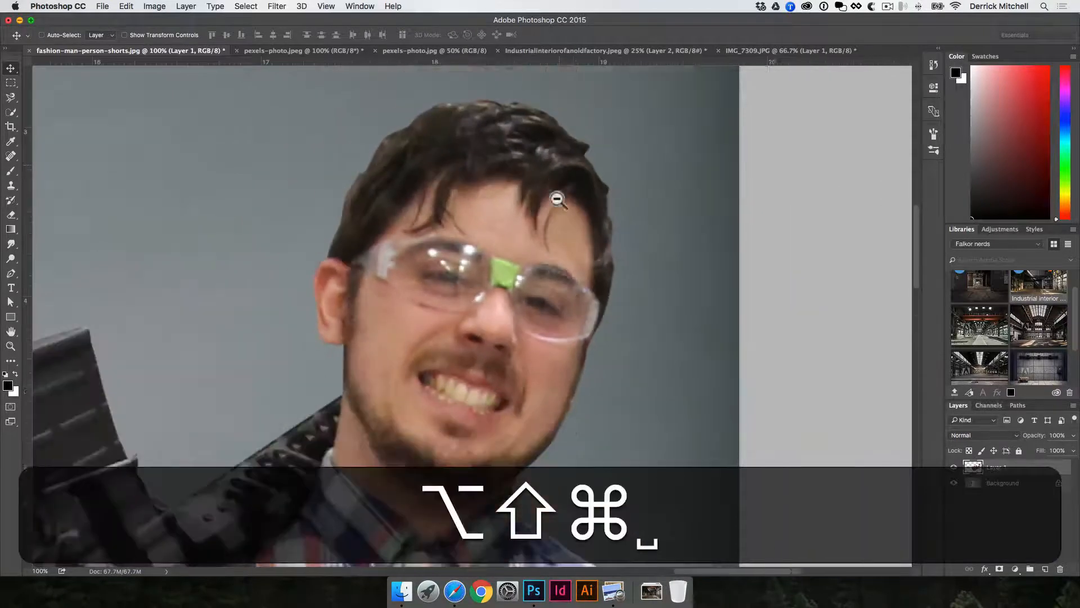
alt+shift+super+click(557, 200)
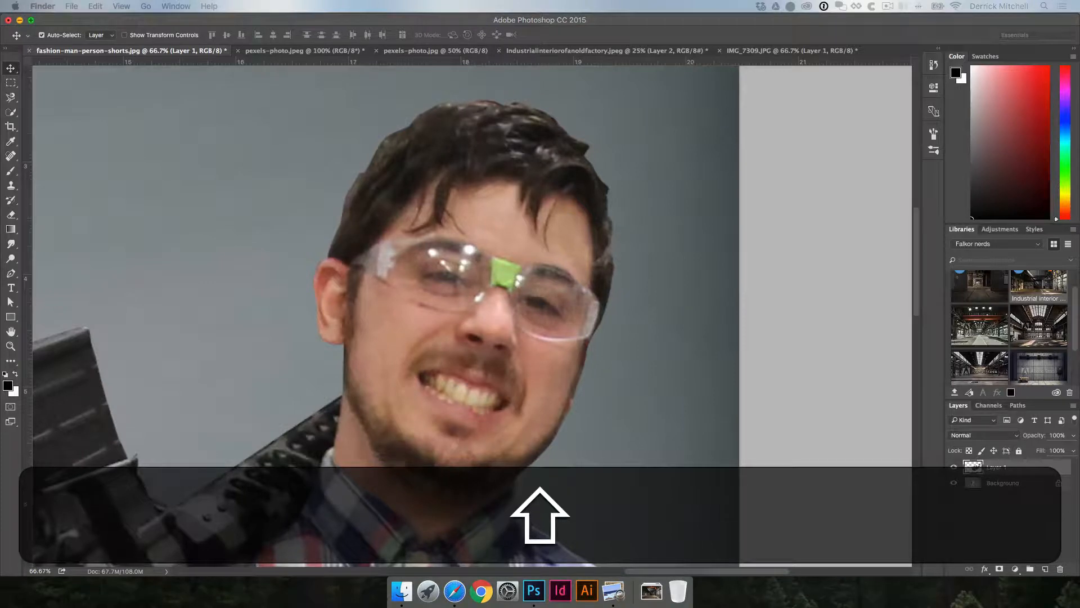
Preview the IMG_7306 and IMG_7309 photos in Finder's Quick Look.
key(shift+space)
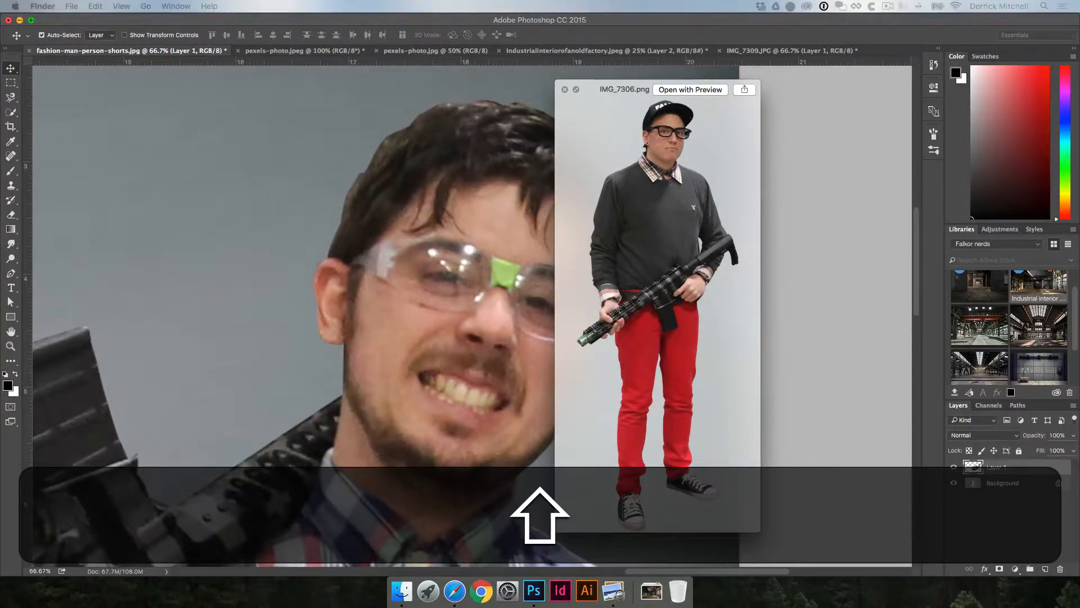
key(shift+space)
key(shift+space)
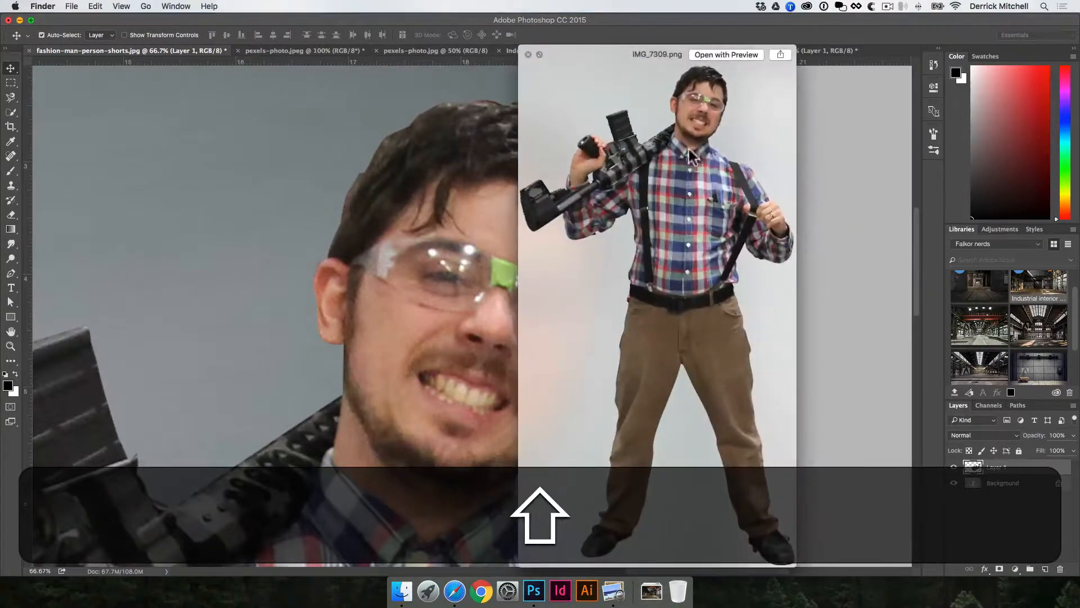